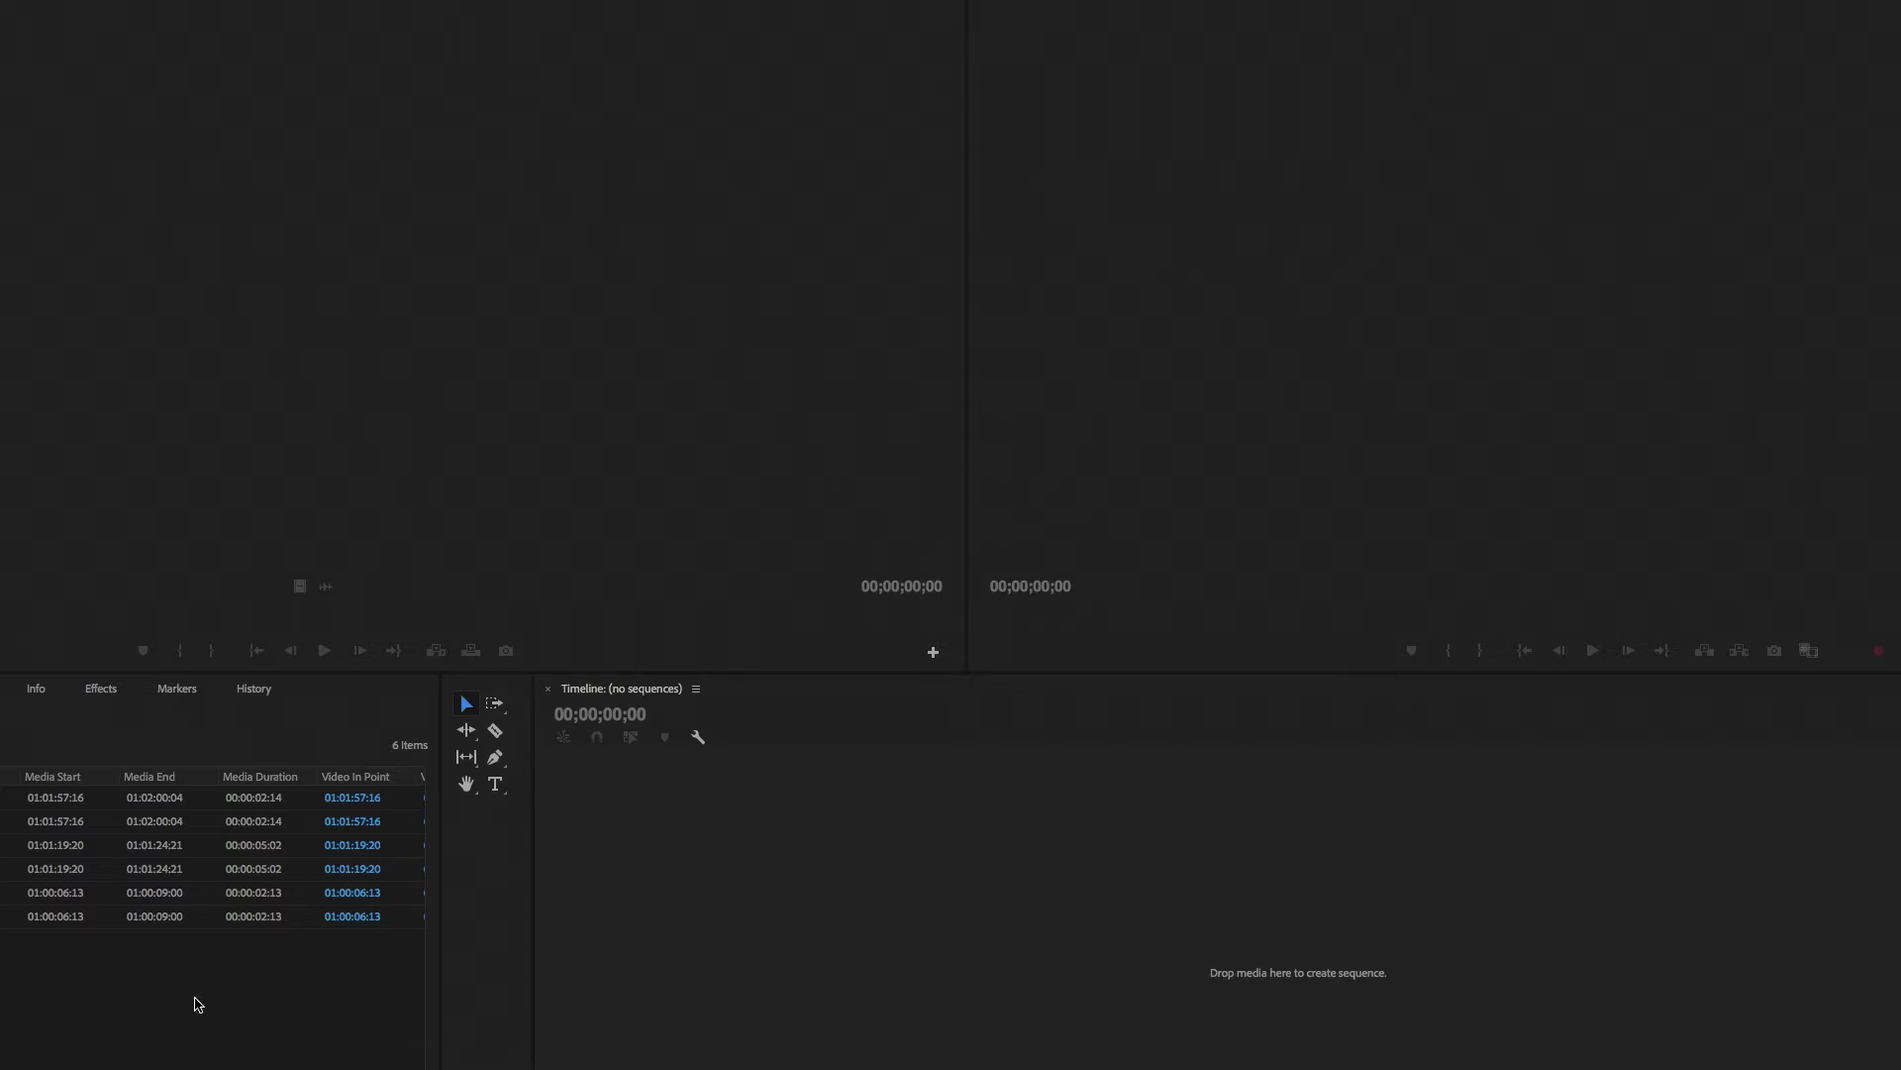
# Step: Load the first 00:00:02:14 kana-youtube clip into the Source Monitor for preview
pyautogui.doubleClick(158, 797)
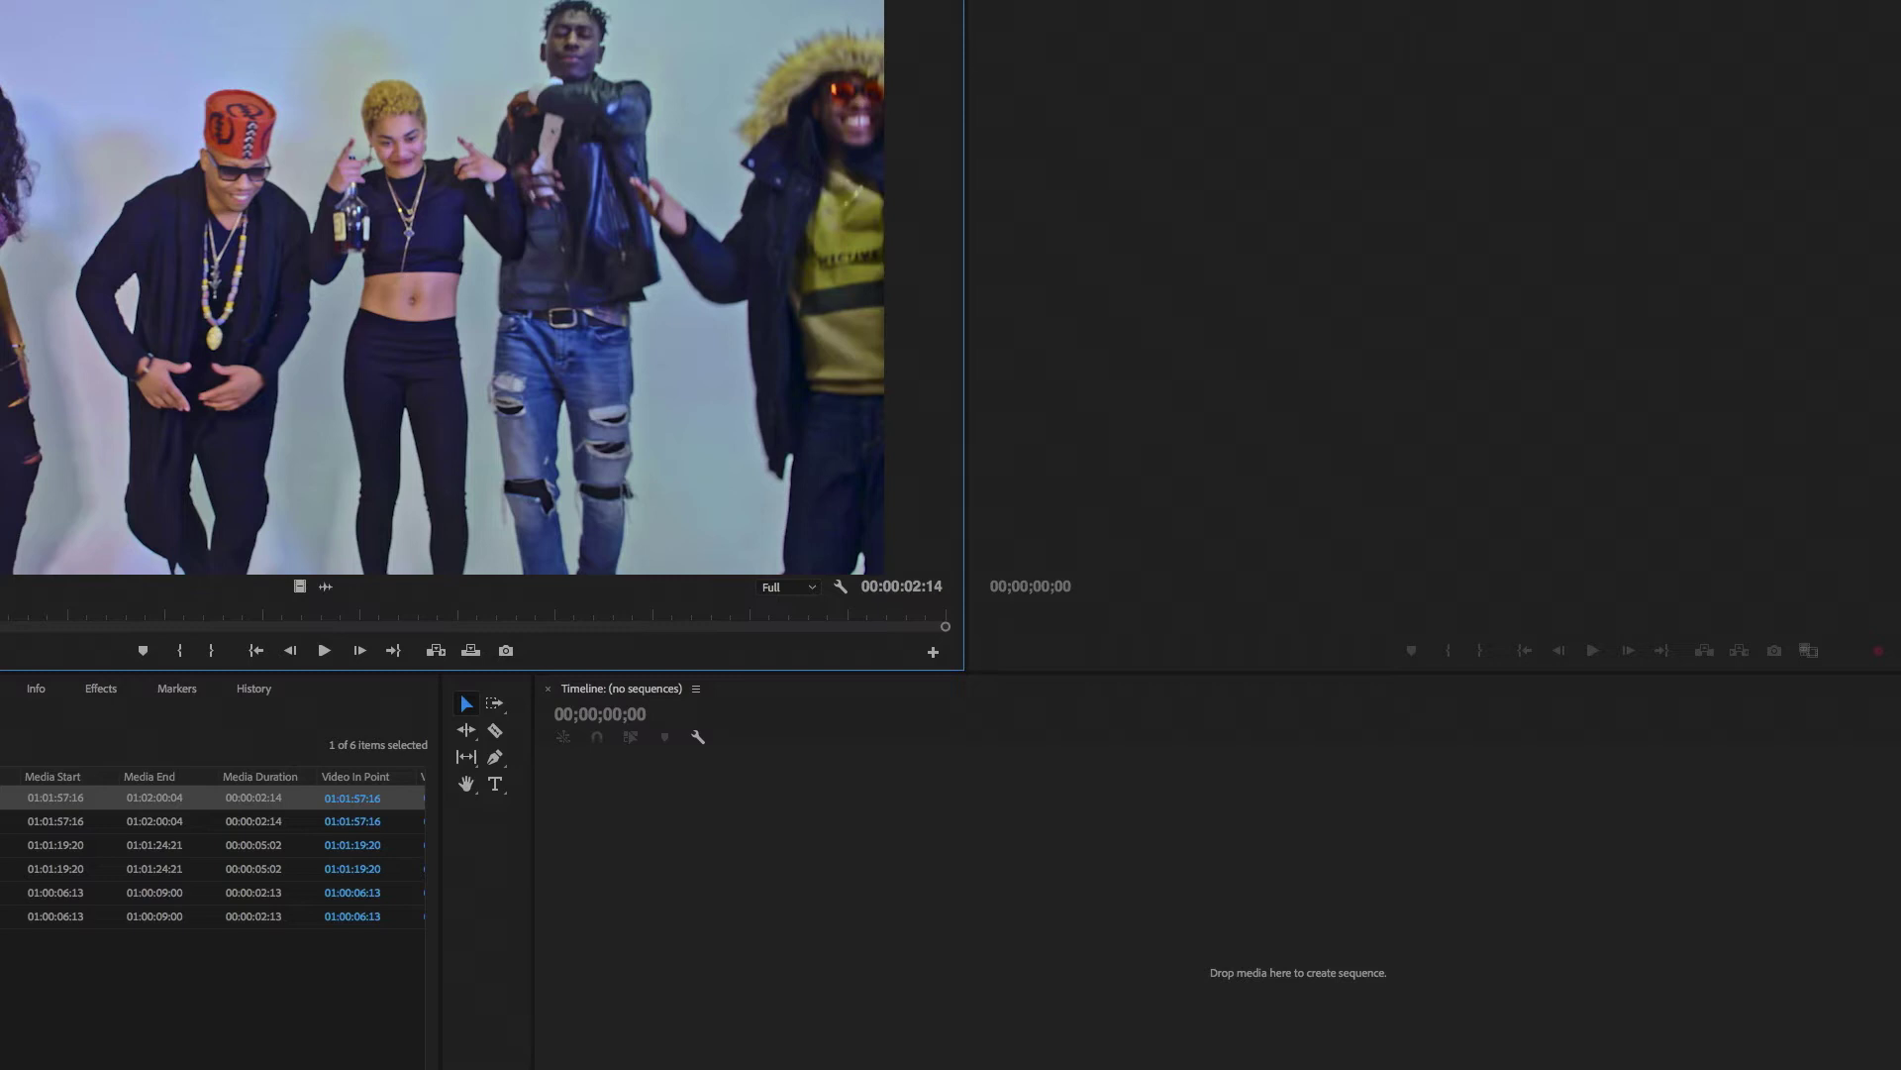
pyautogui.click(213, 990)
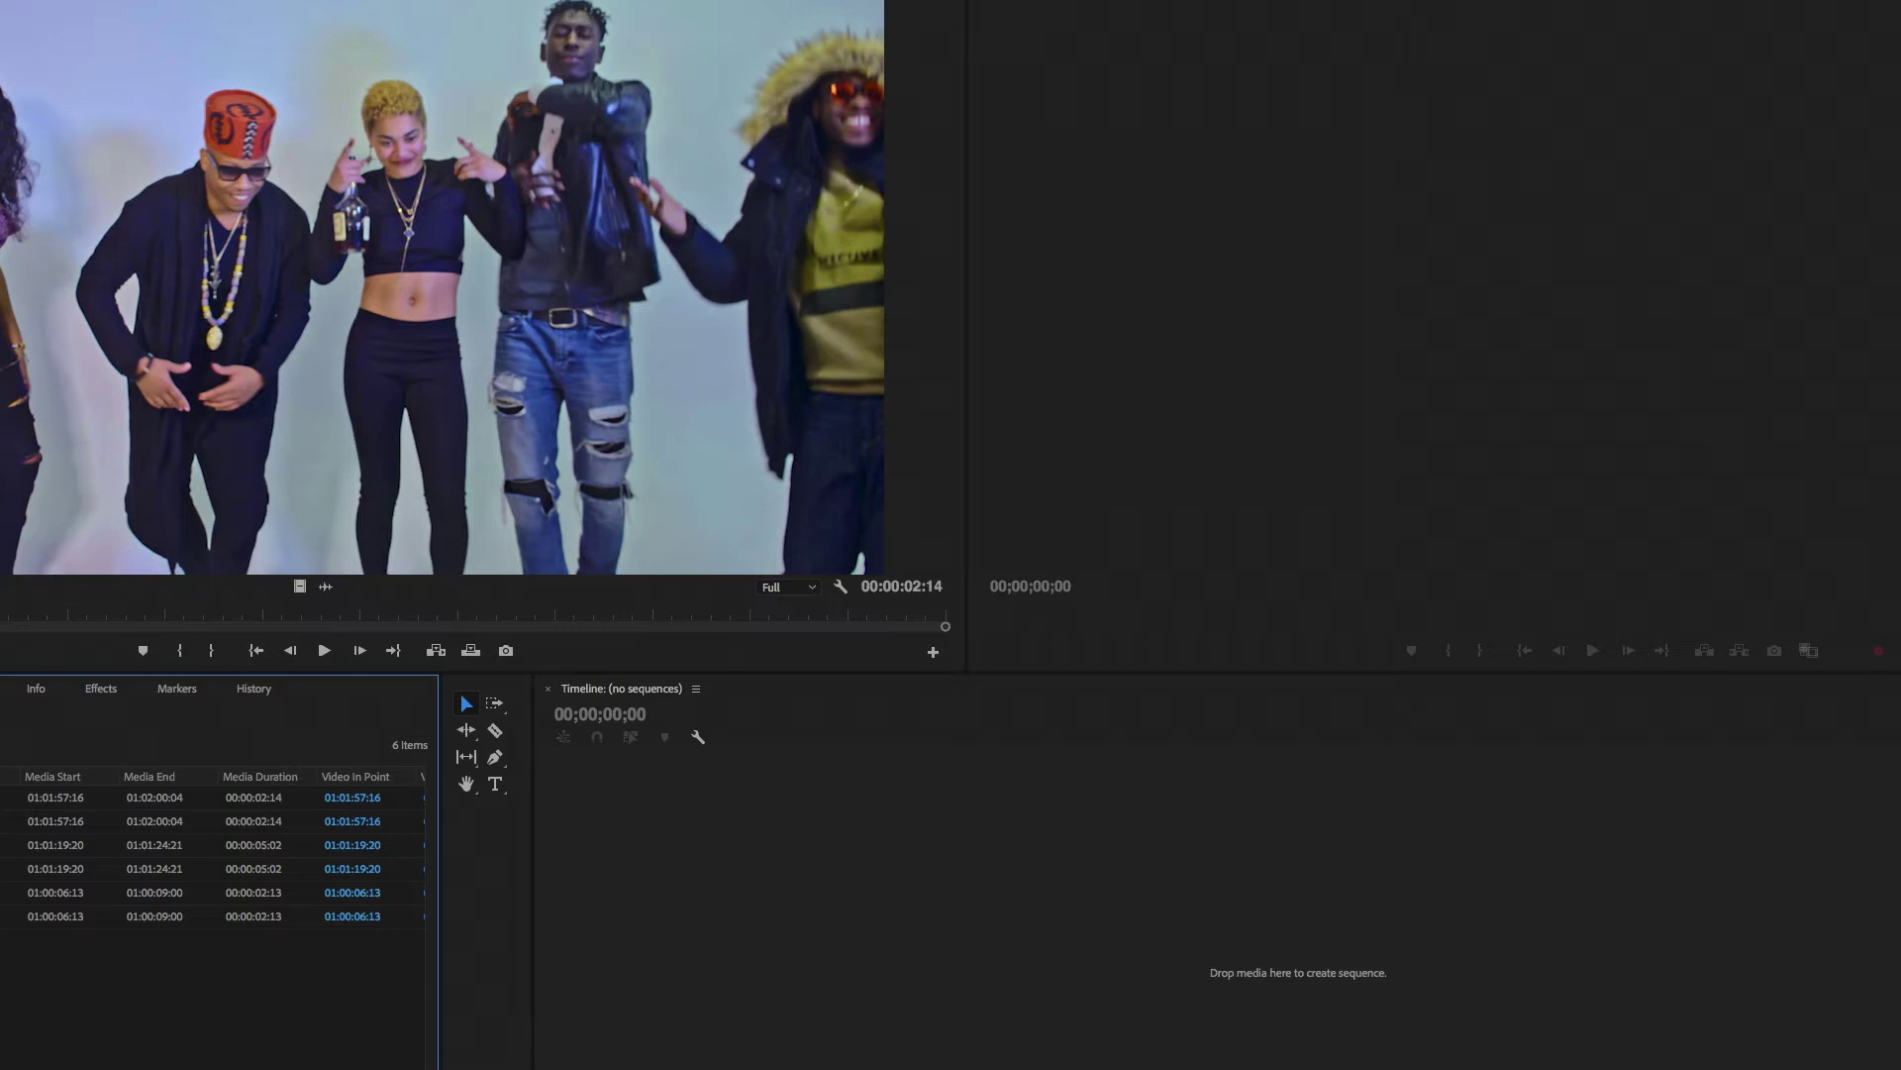
pyautogui.click(99, 530)
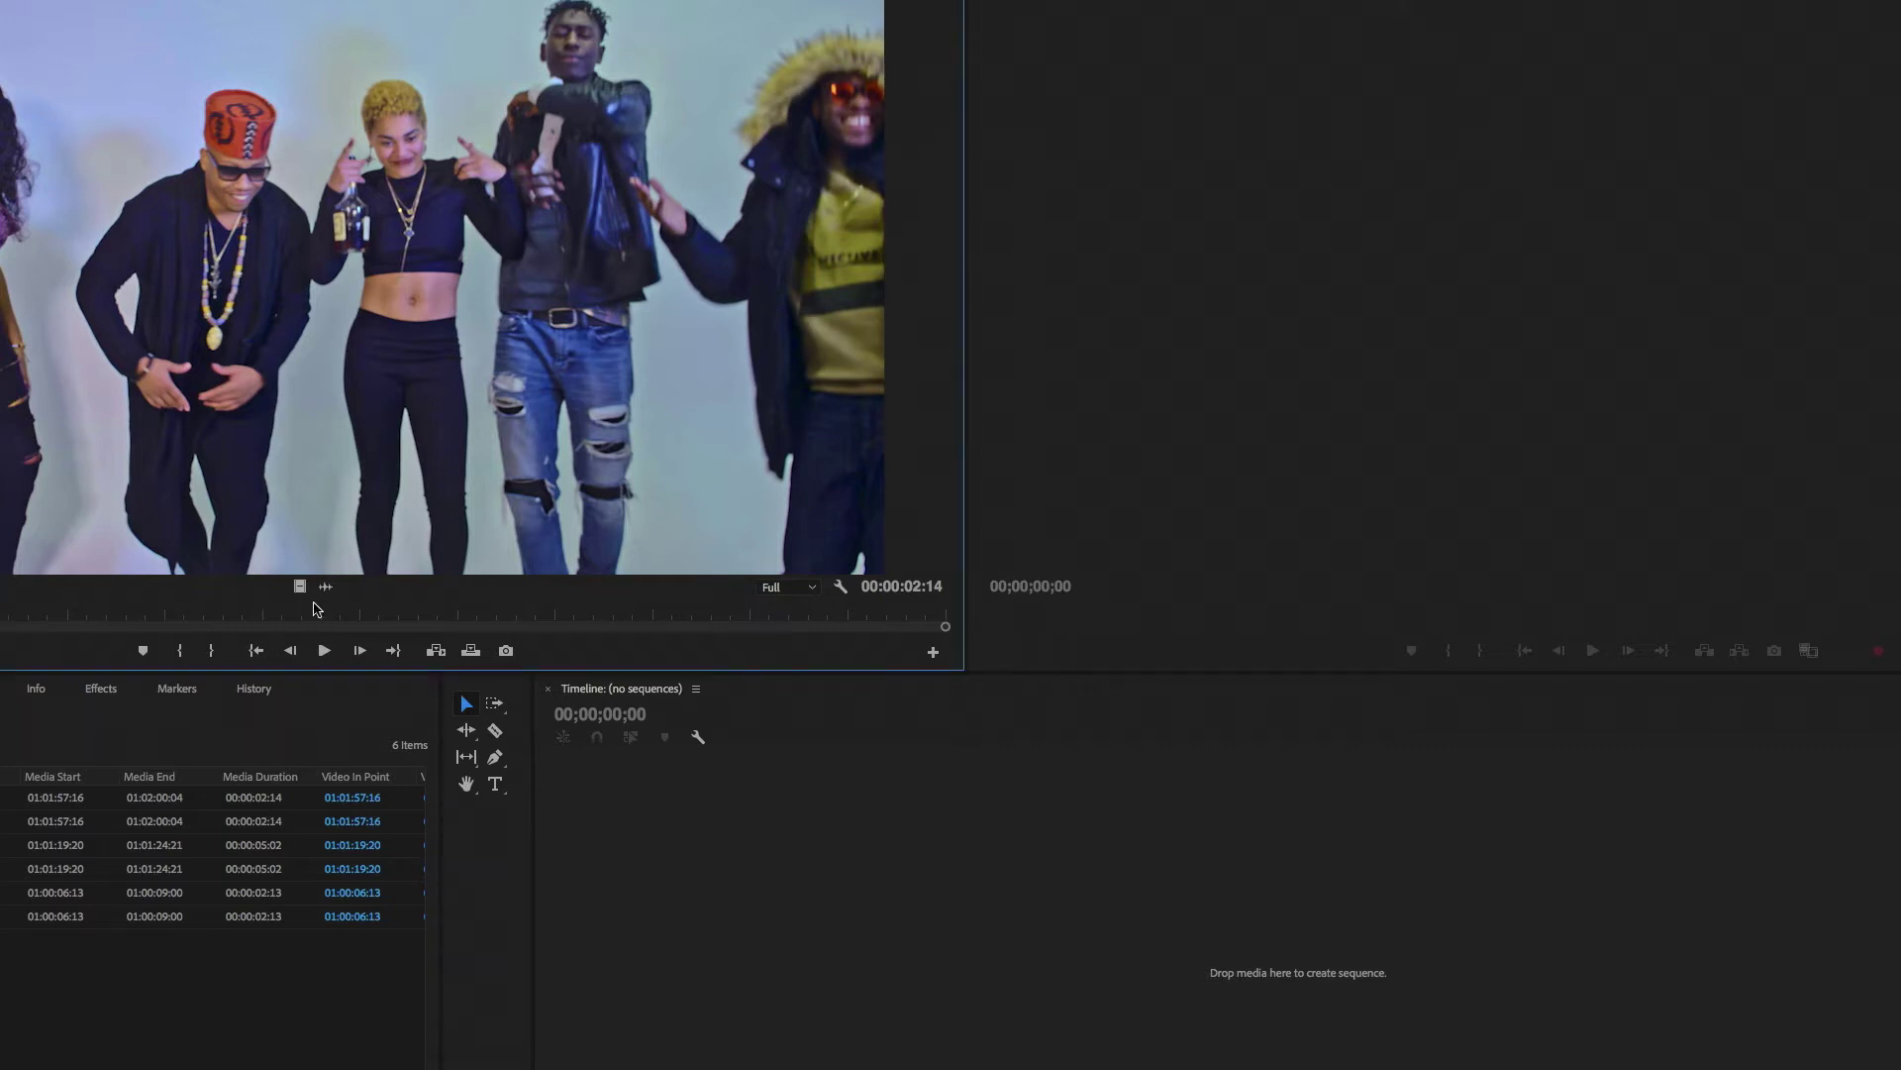
# Step: Create the kana-youtube sequence from the first clip and append kana-youtube_2.mov after it on V1
pyautogui.moveTo(99, 529); pyautogui.dragTo(842, 976)
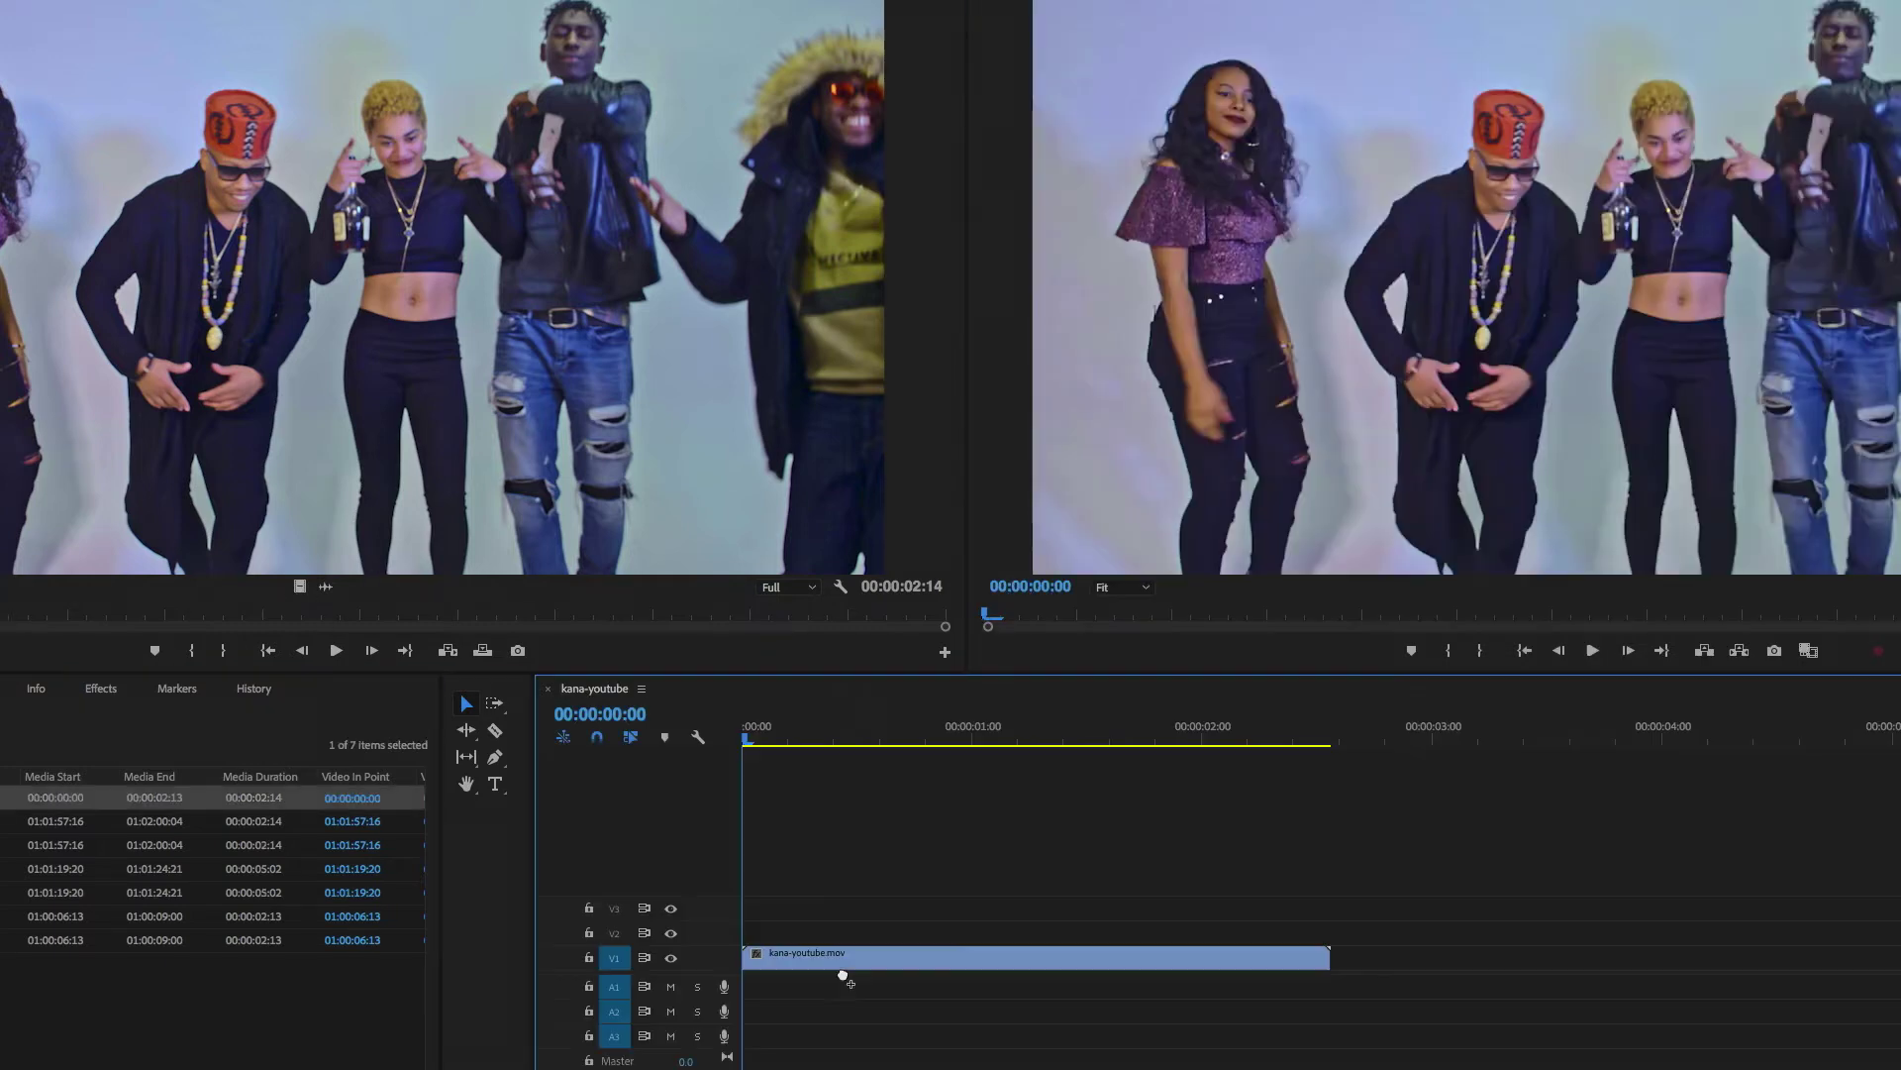
pyautogui.moveTo(777, 737); pyautogui.dragTo(700, 742)
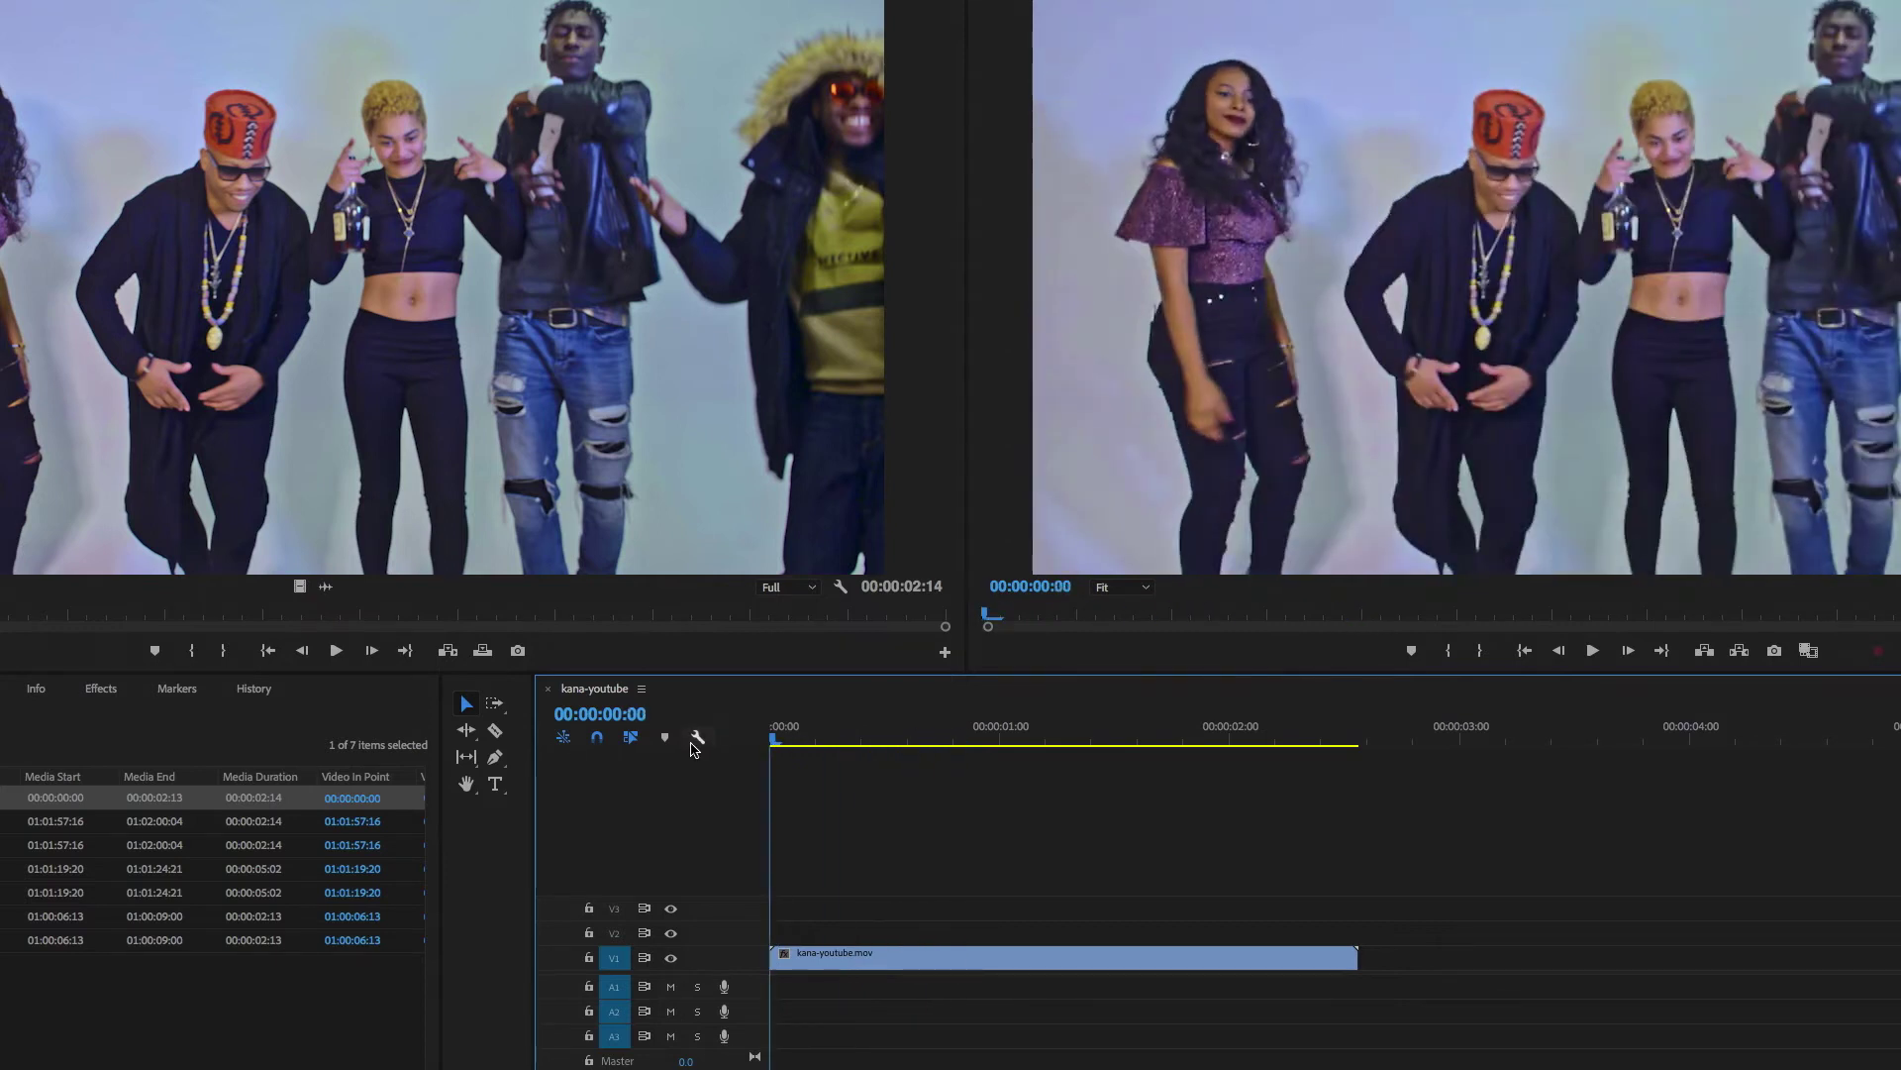
pyautogui.click(148, 821)
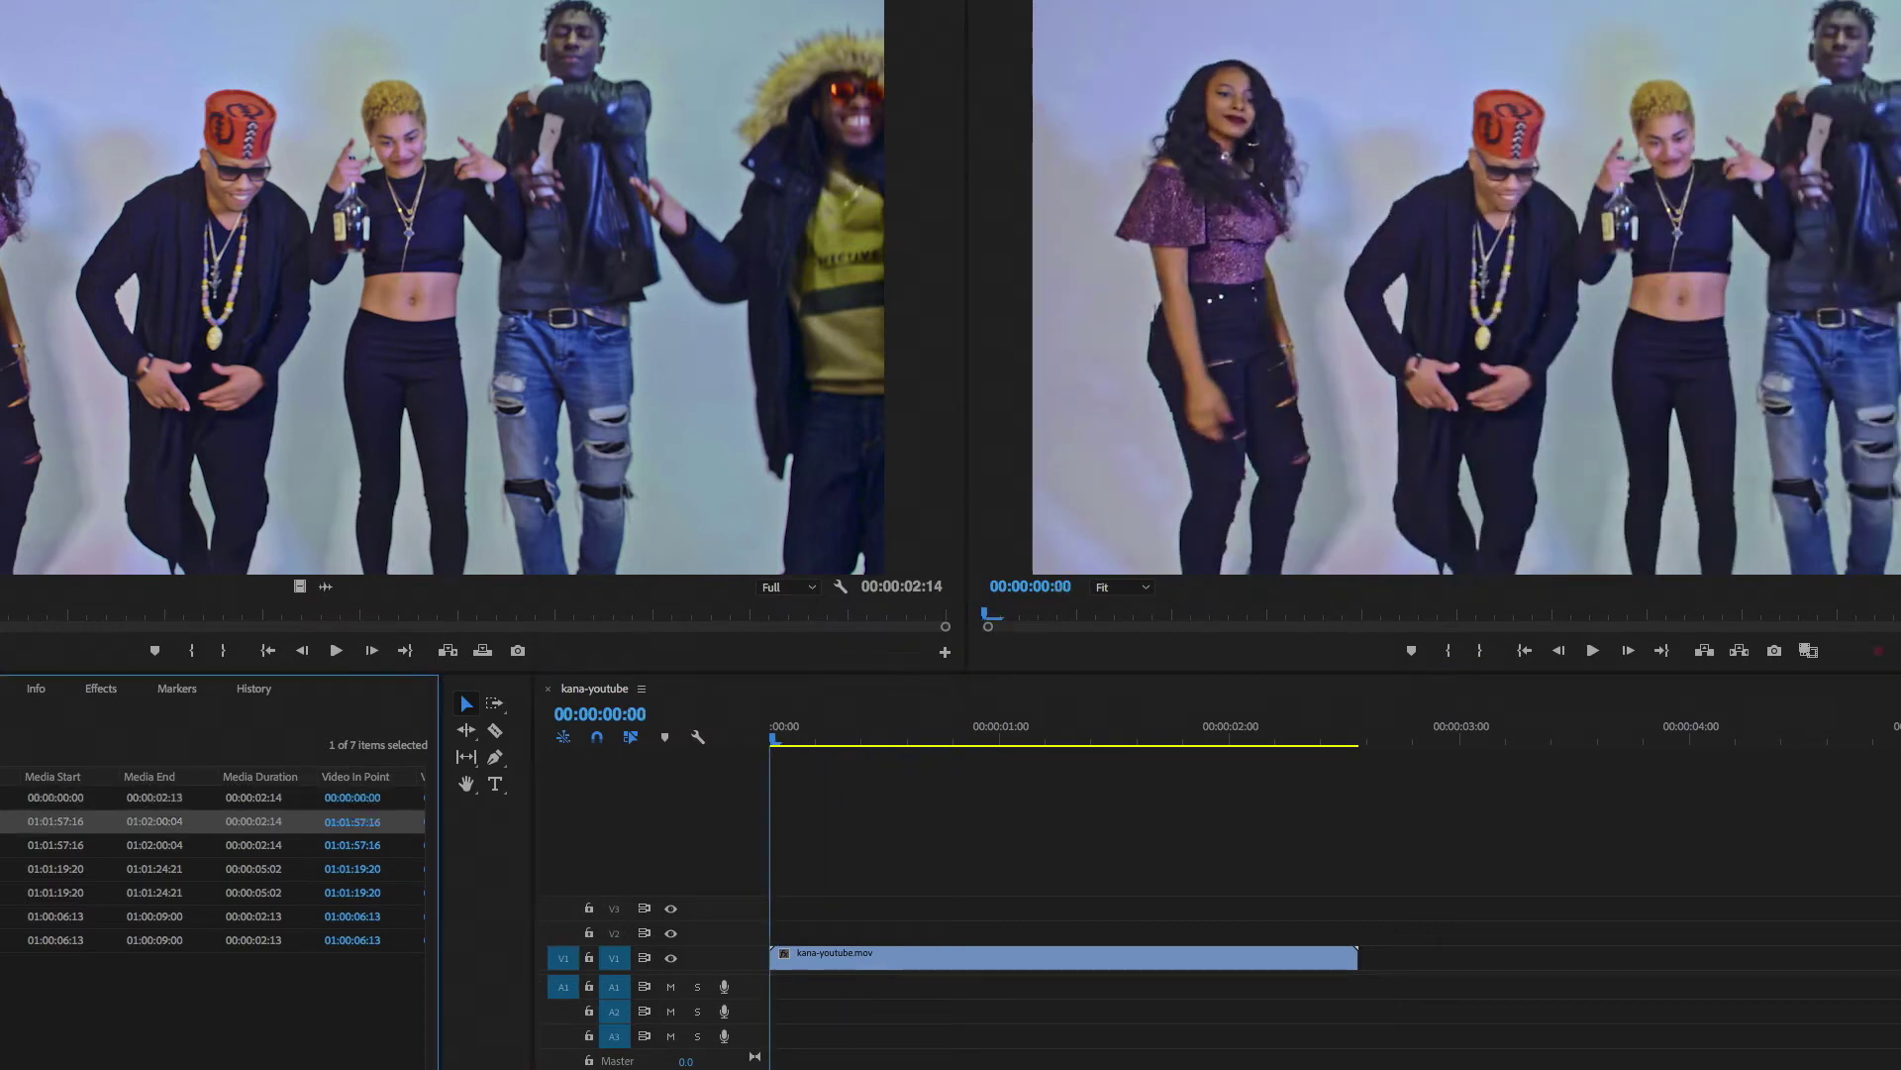
pyautogui.doubleClick(149, 844)
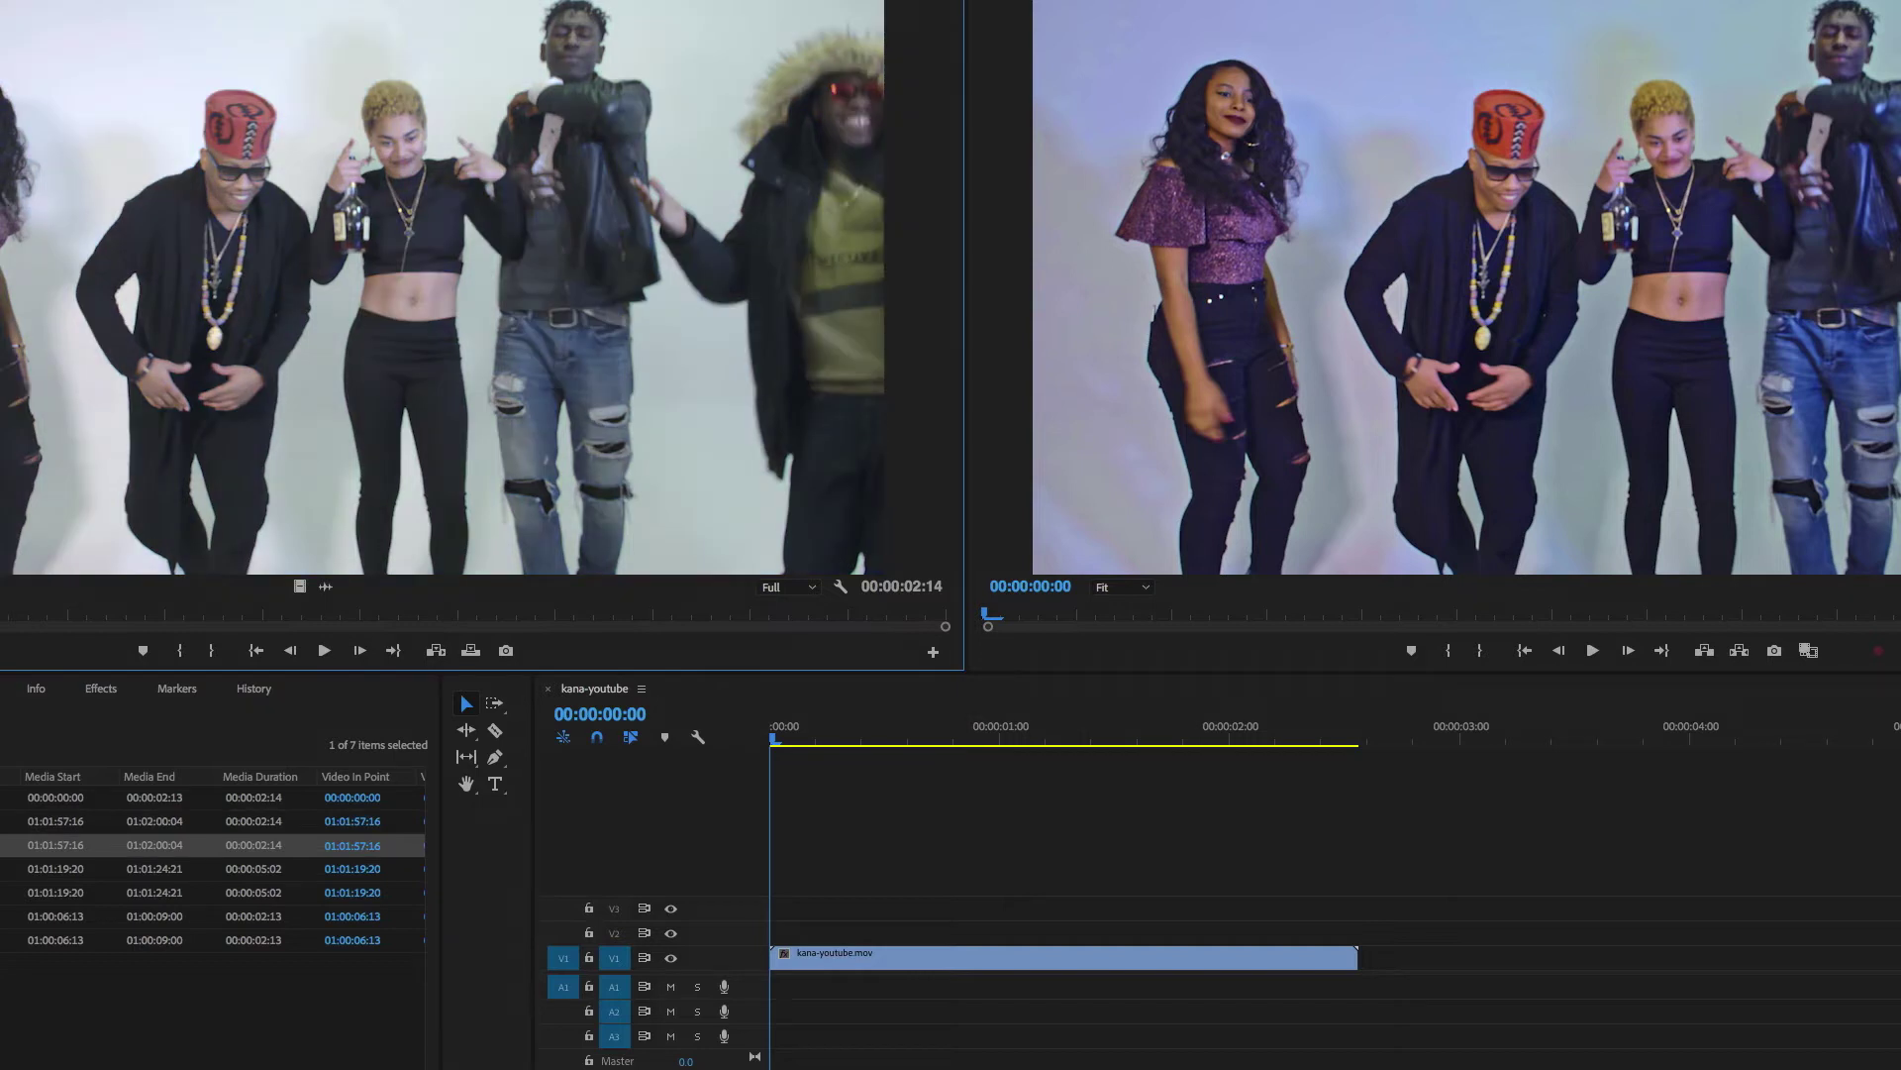
pyautogui.moveTo(357, 845); pyautogui.dragTo(1362, 965)
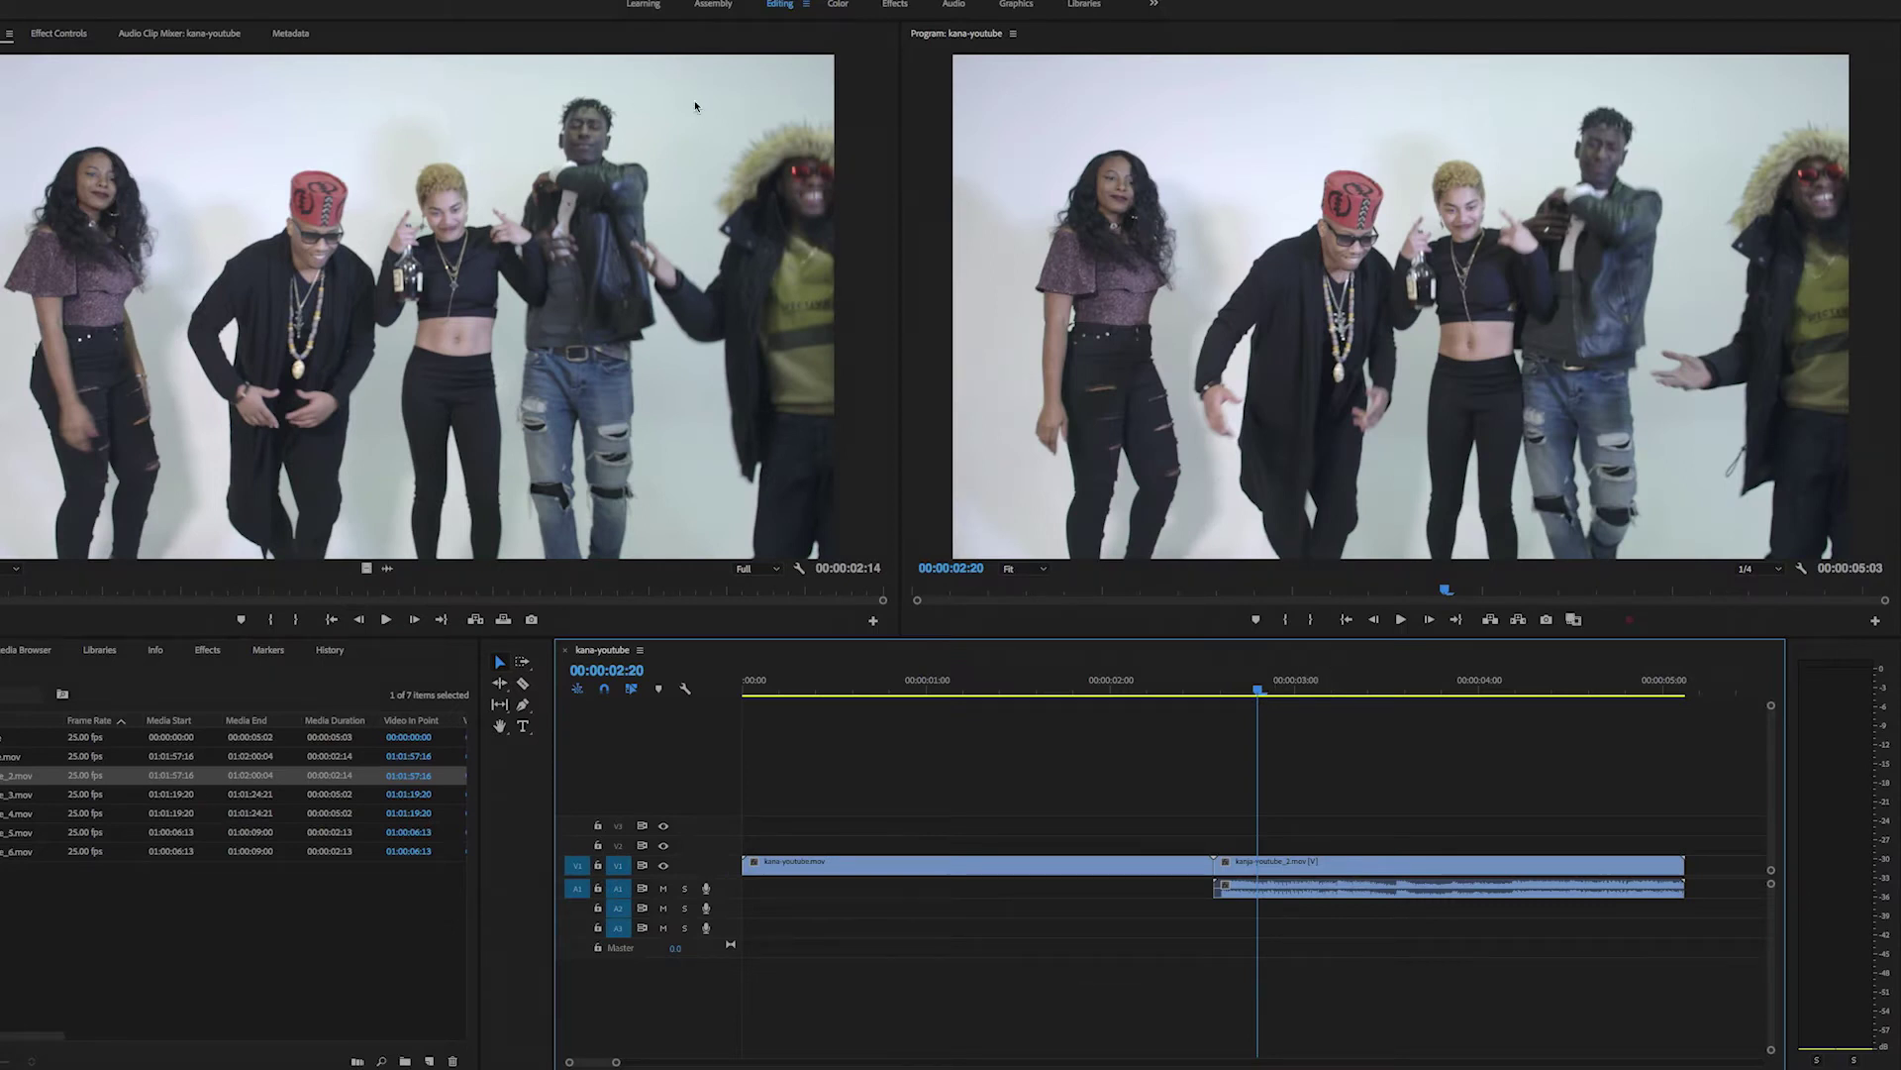
# Step: In the Color workspace, select the clip under the playhead and compare it side by side with the reference
pyautogui.click(839, 5)
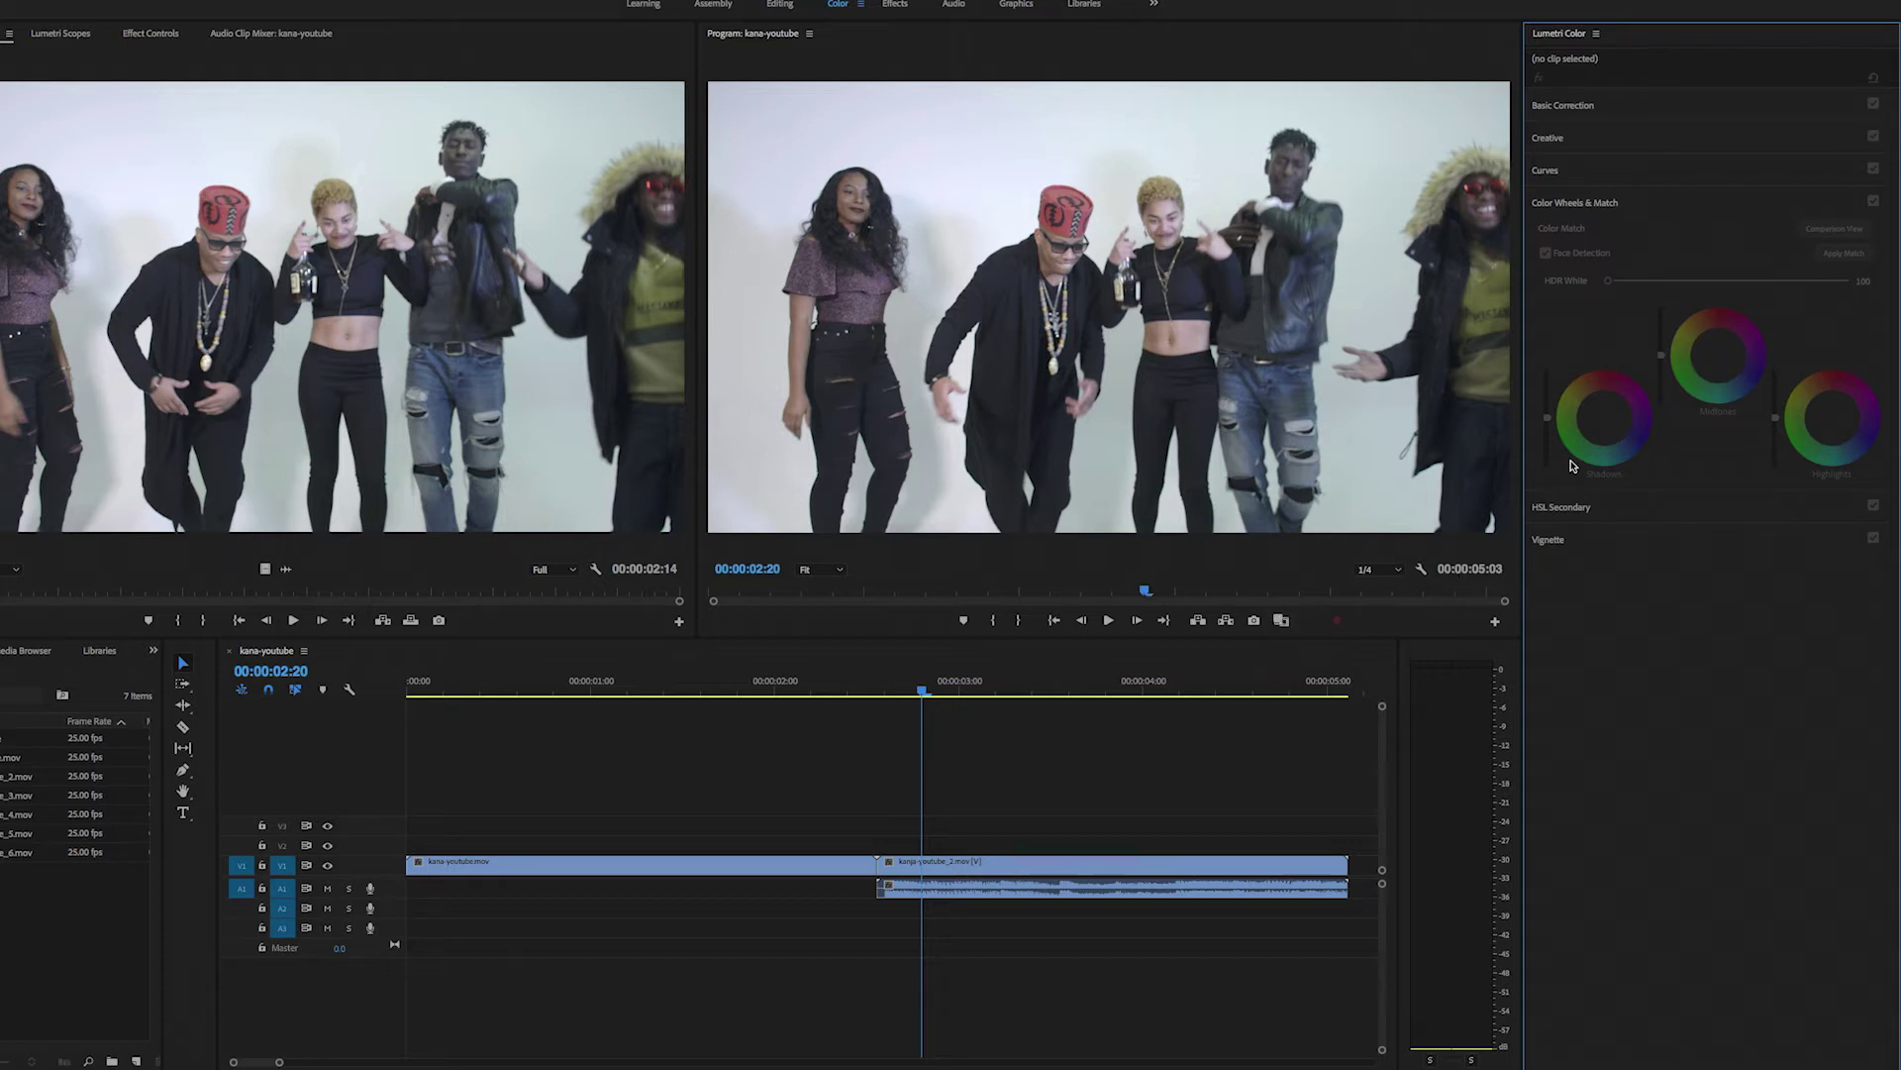
pyautogui.press('d')
pyautogui.click(1818, 230)
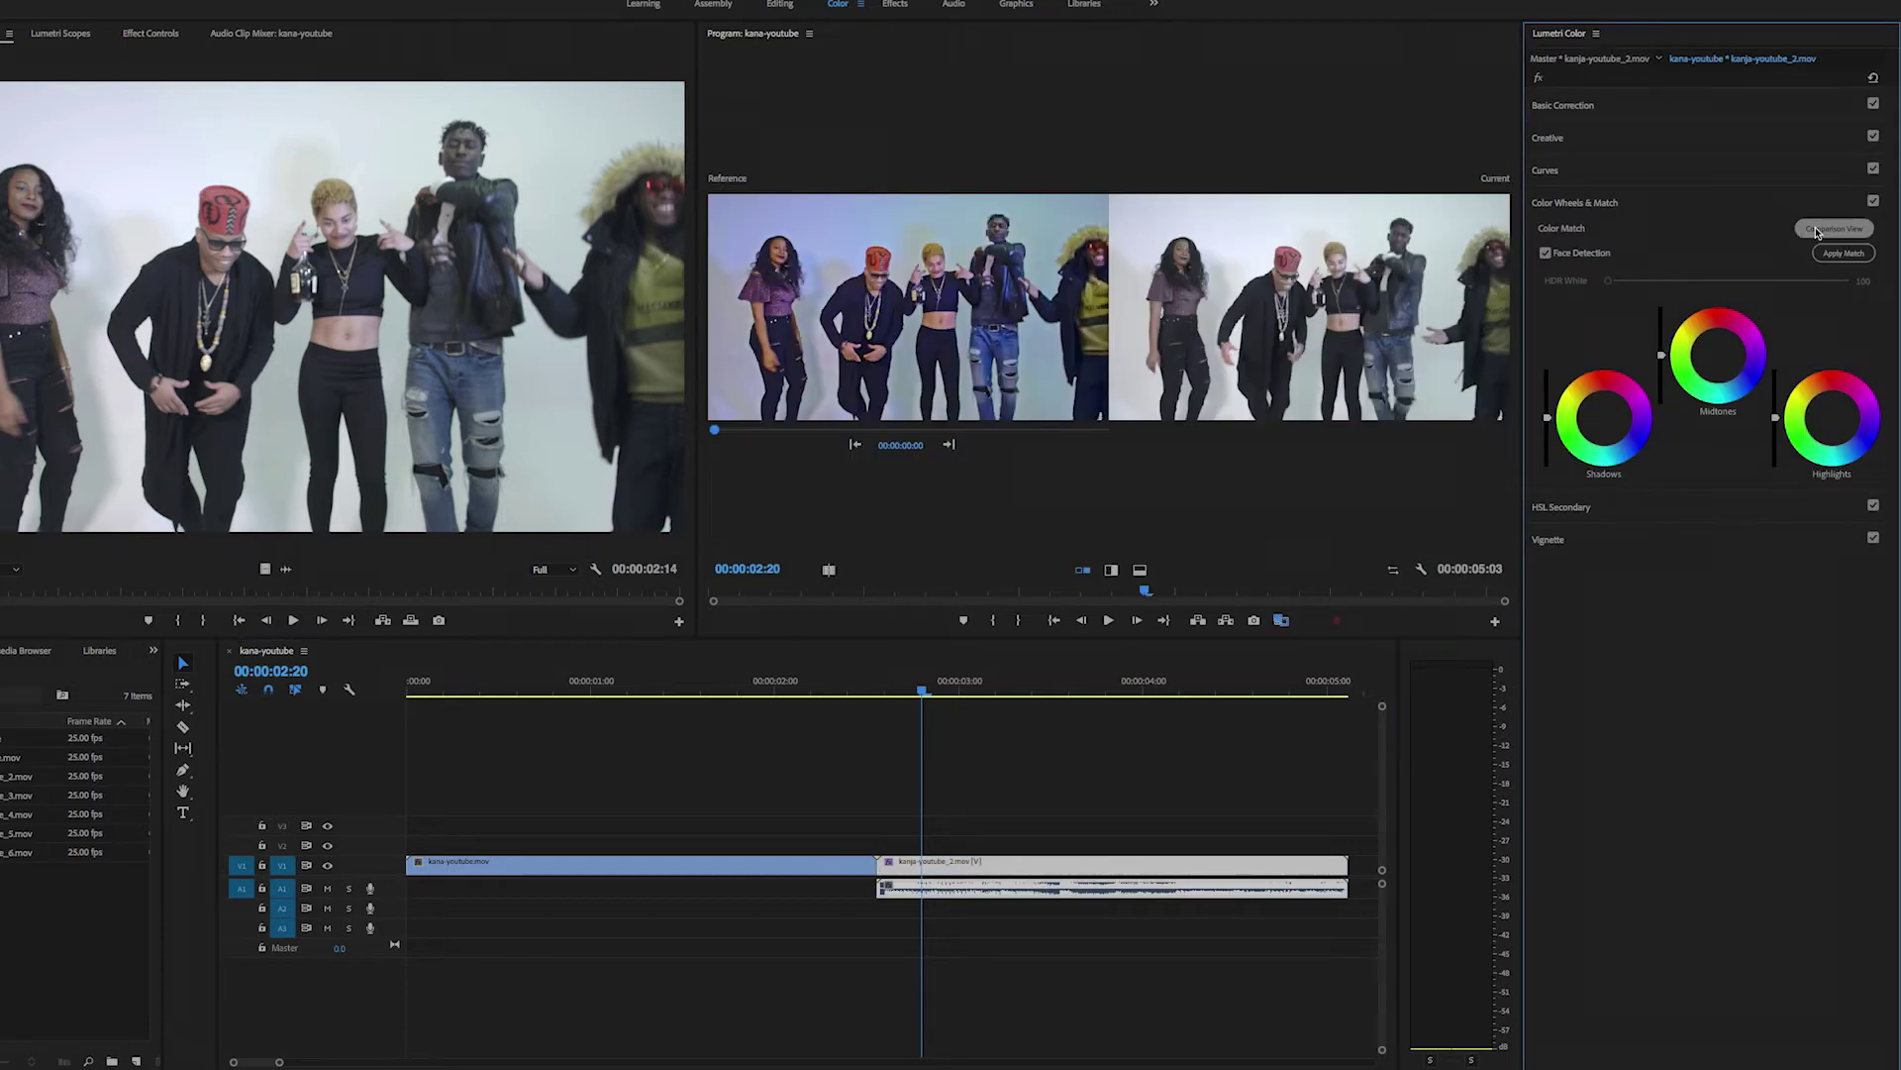
pyautogui.click(1282, 620)
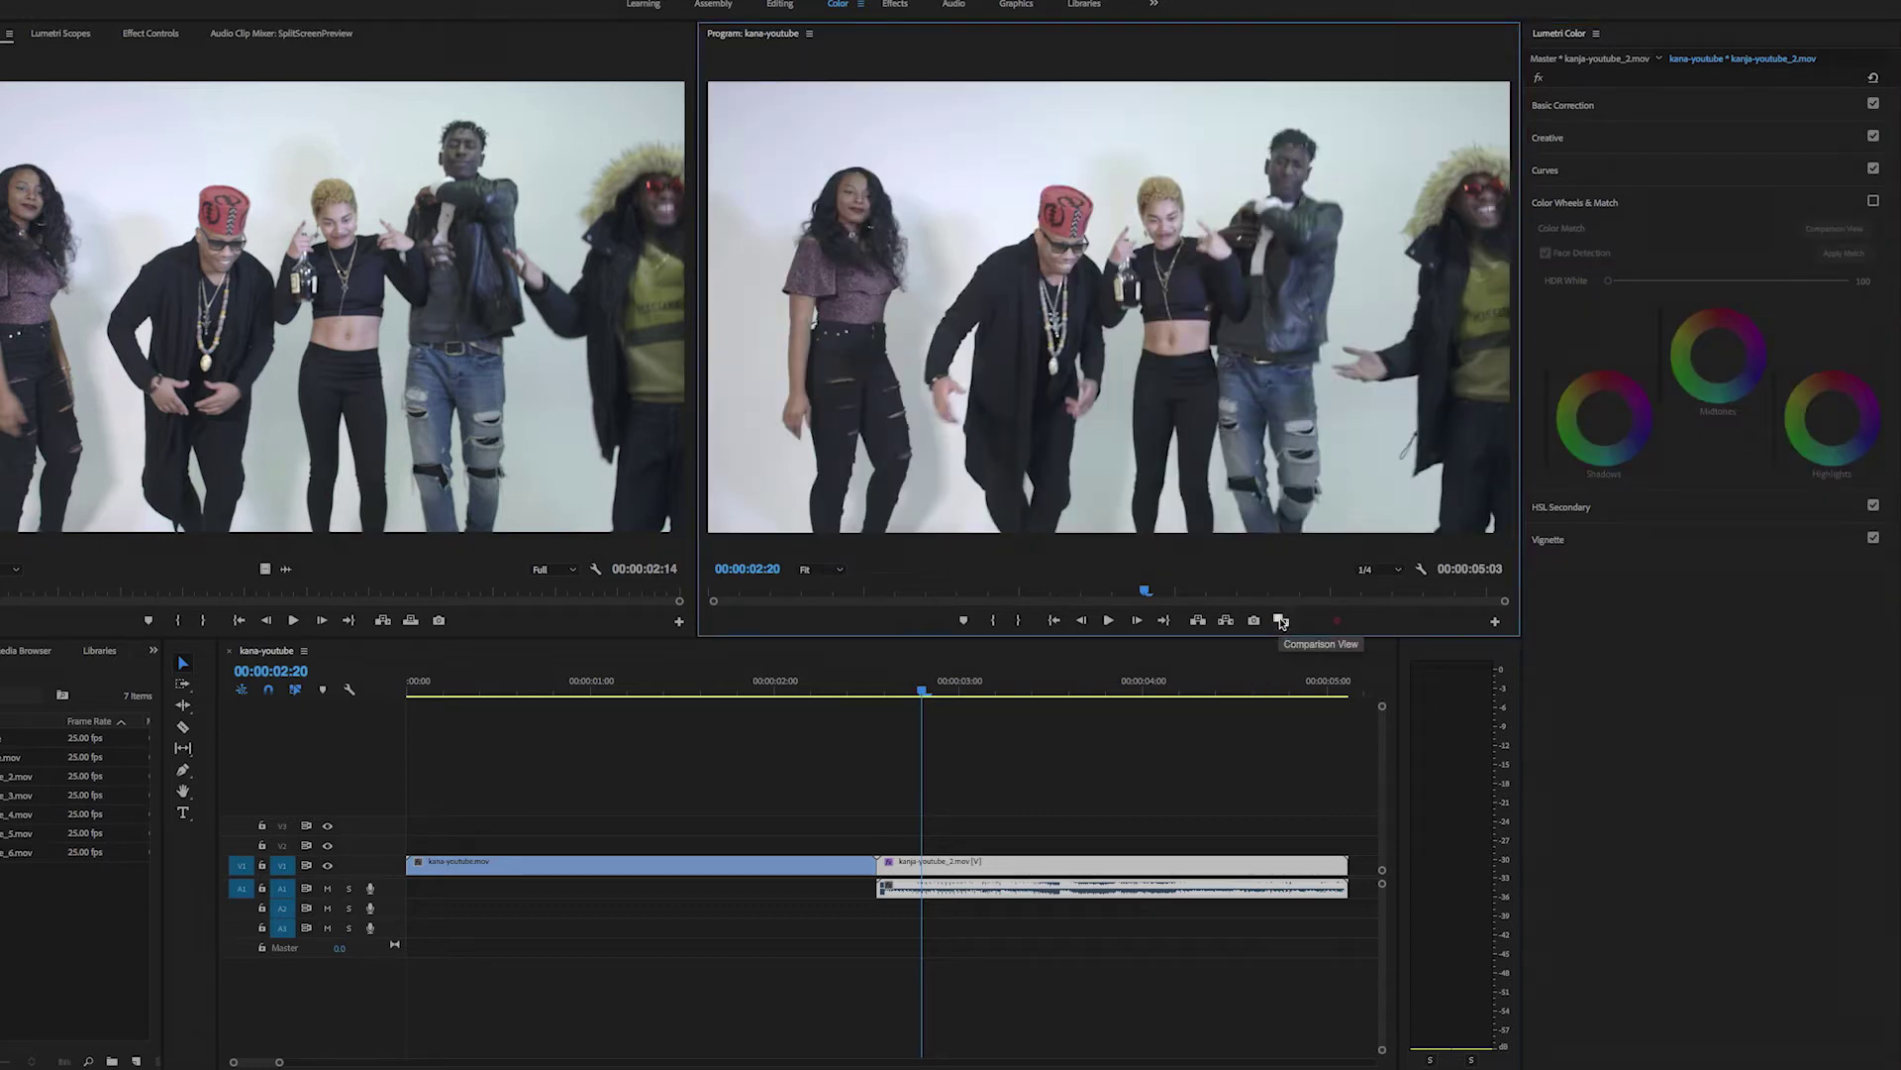
pyautogui.click(1281, 620)
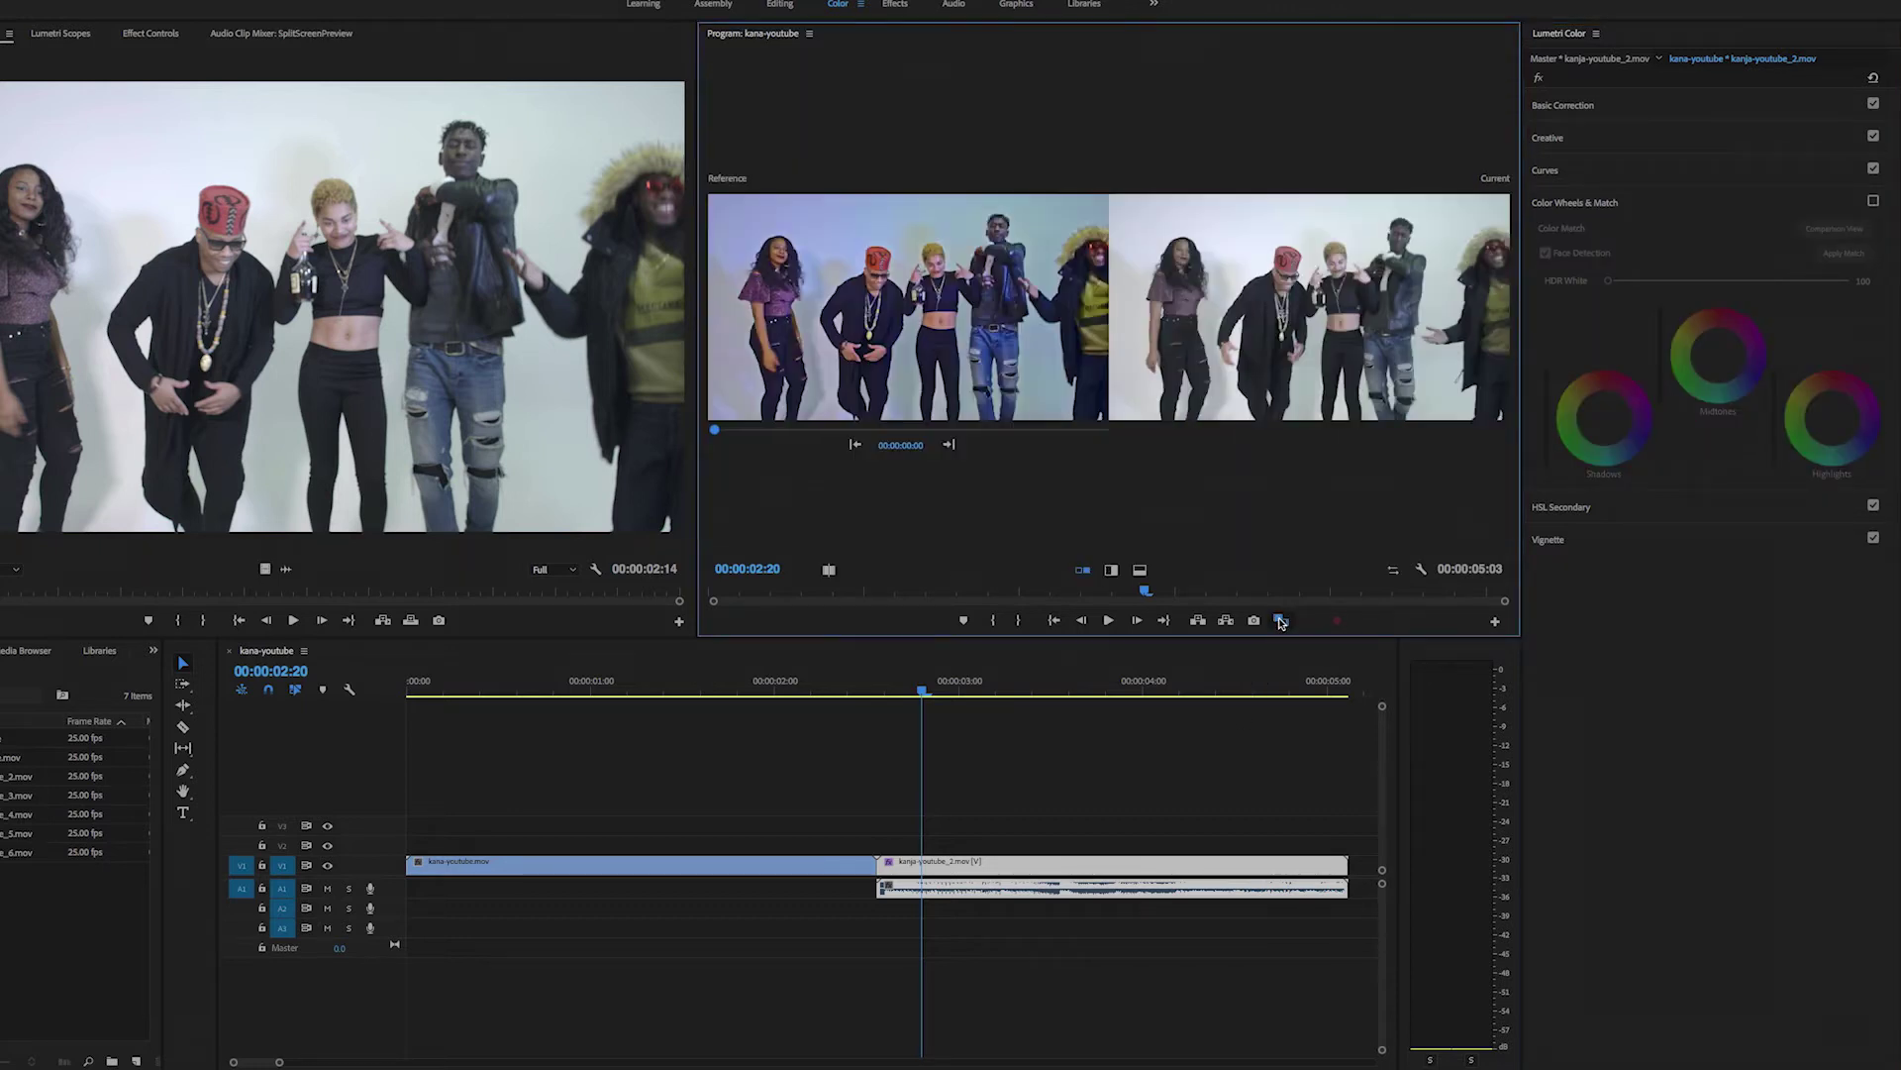
# Step: Try the vertical and horizontal split comparisons, then return to side by side at 00:00:03:00
pyautogui.click(1112, 571)
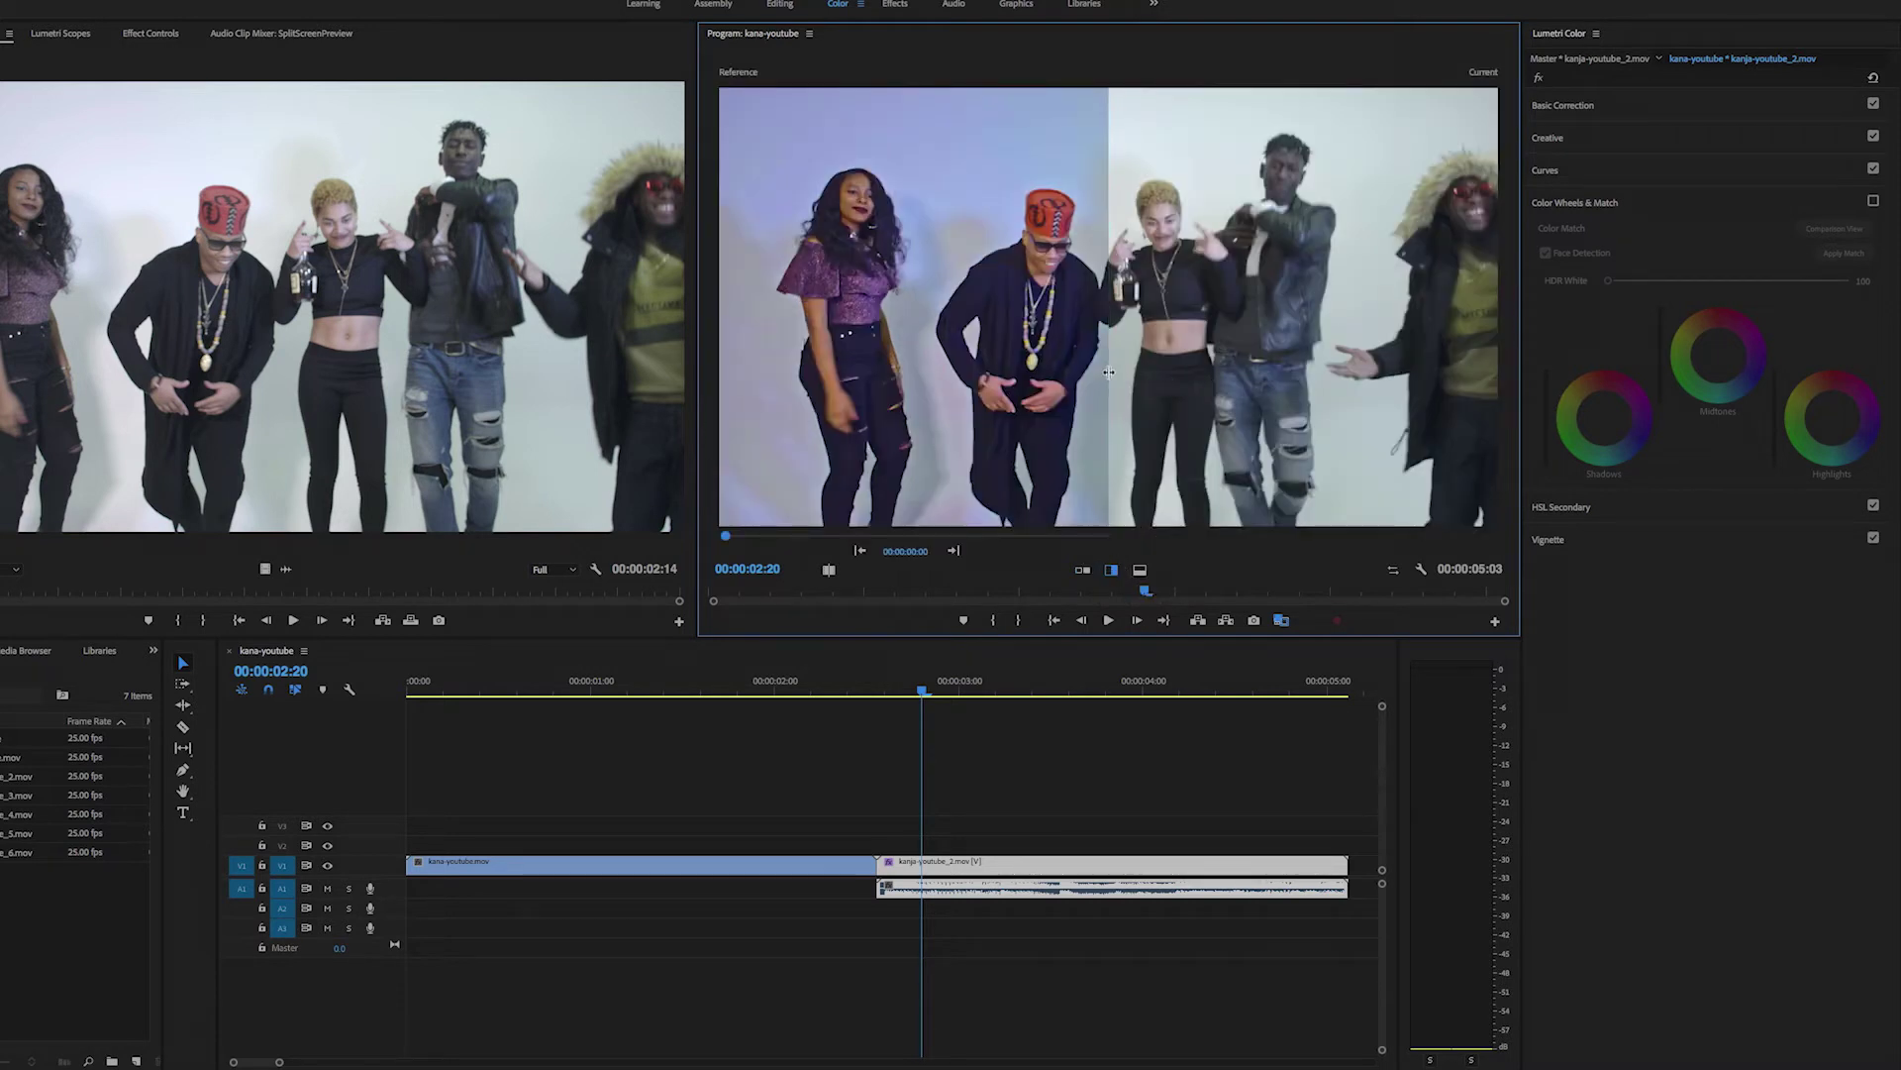
pyautogui.moveTo(1109, 374)
pyautogui.mouseDown()
pyautogui.moveTo(1201, 376)
pyautogui.moveTo(1093, 381)
pyautogui.mouseUp()
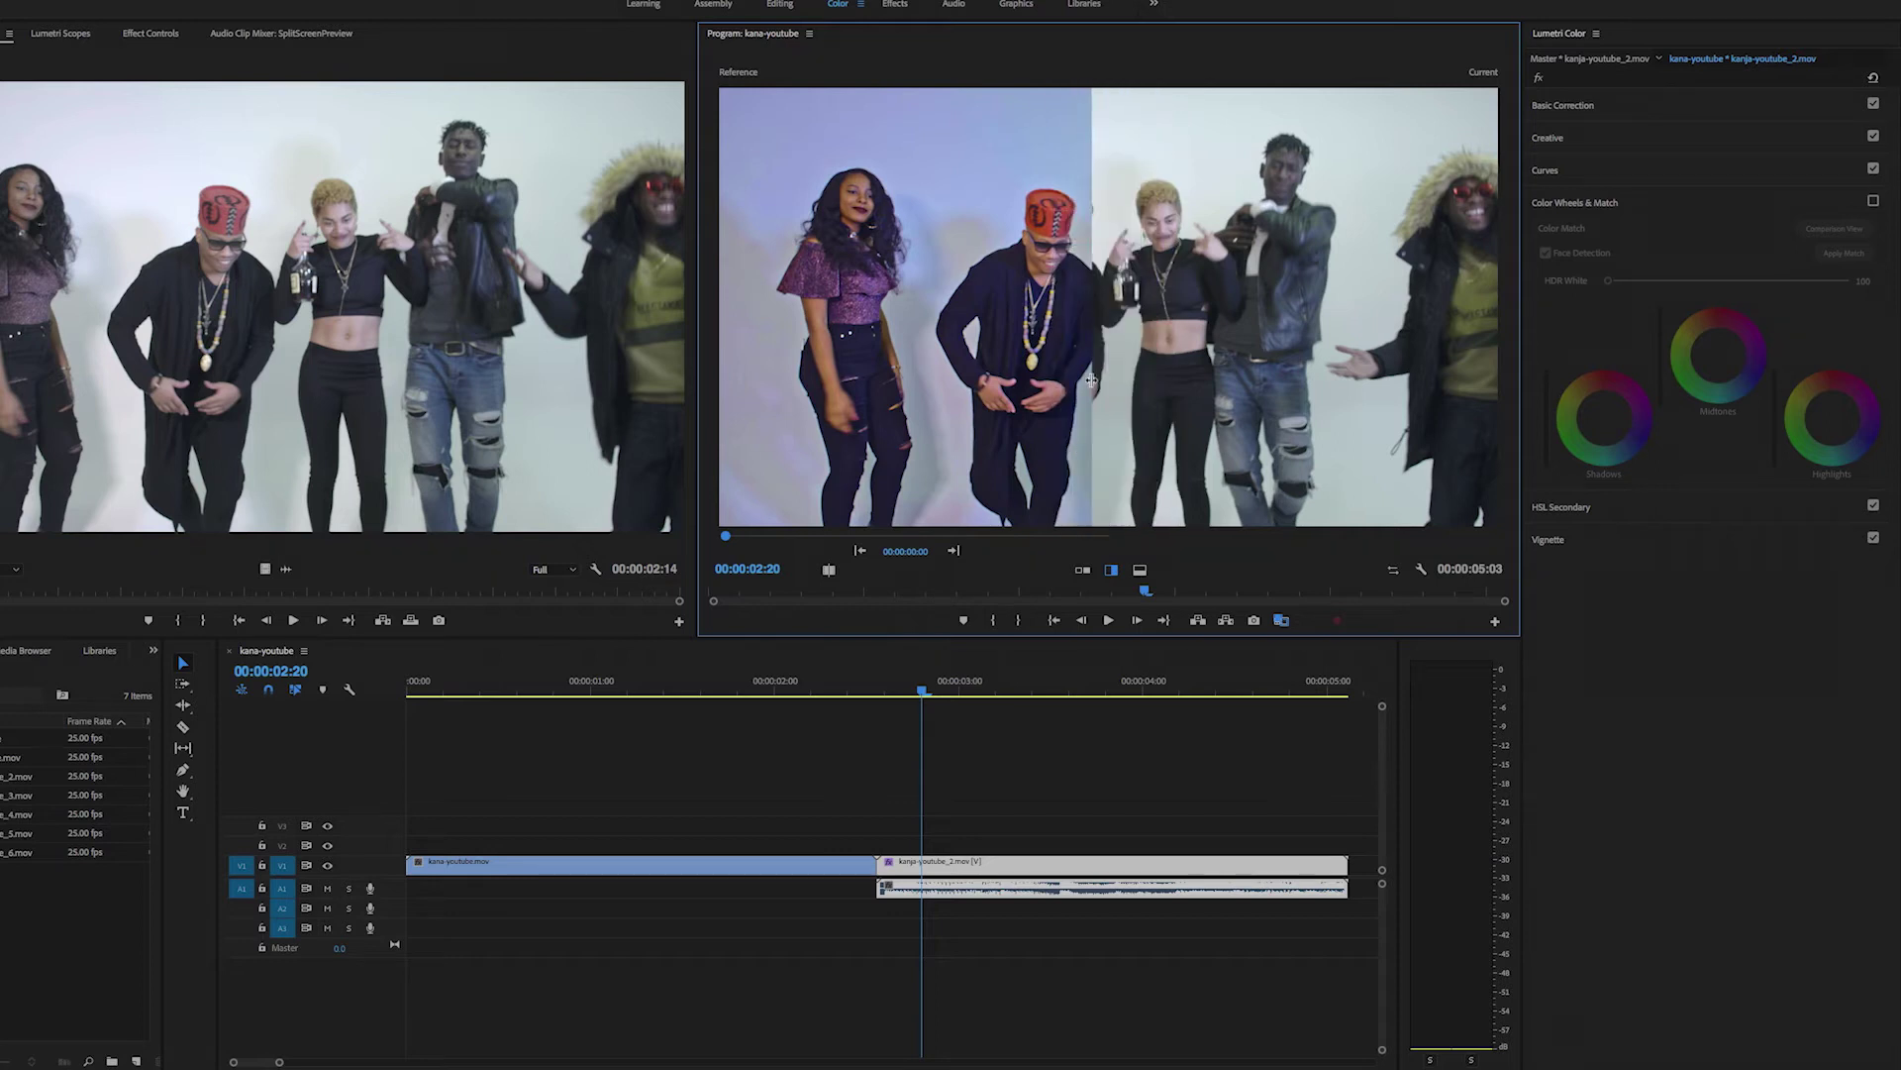
pyautogui.click(1140, 572)
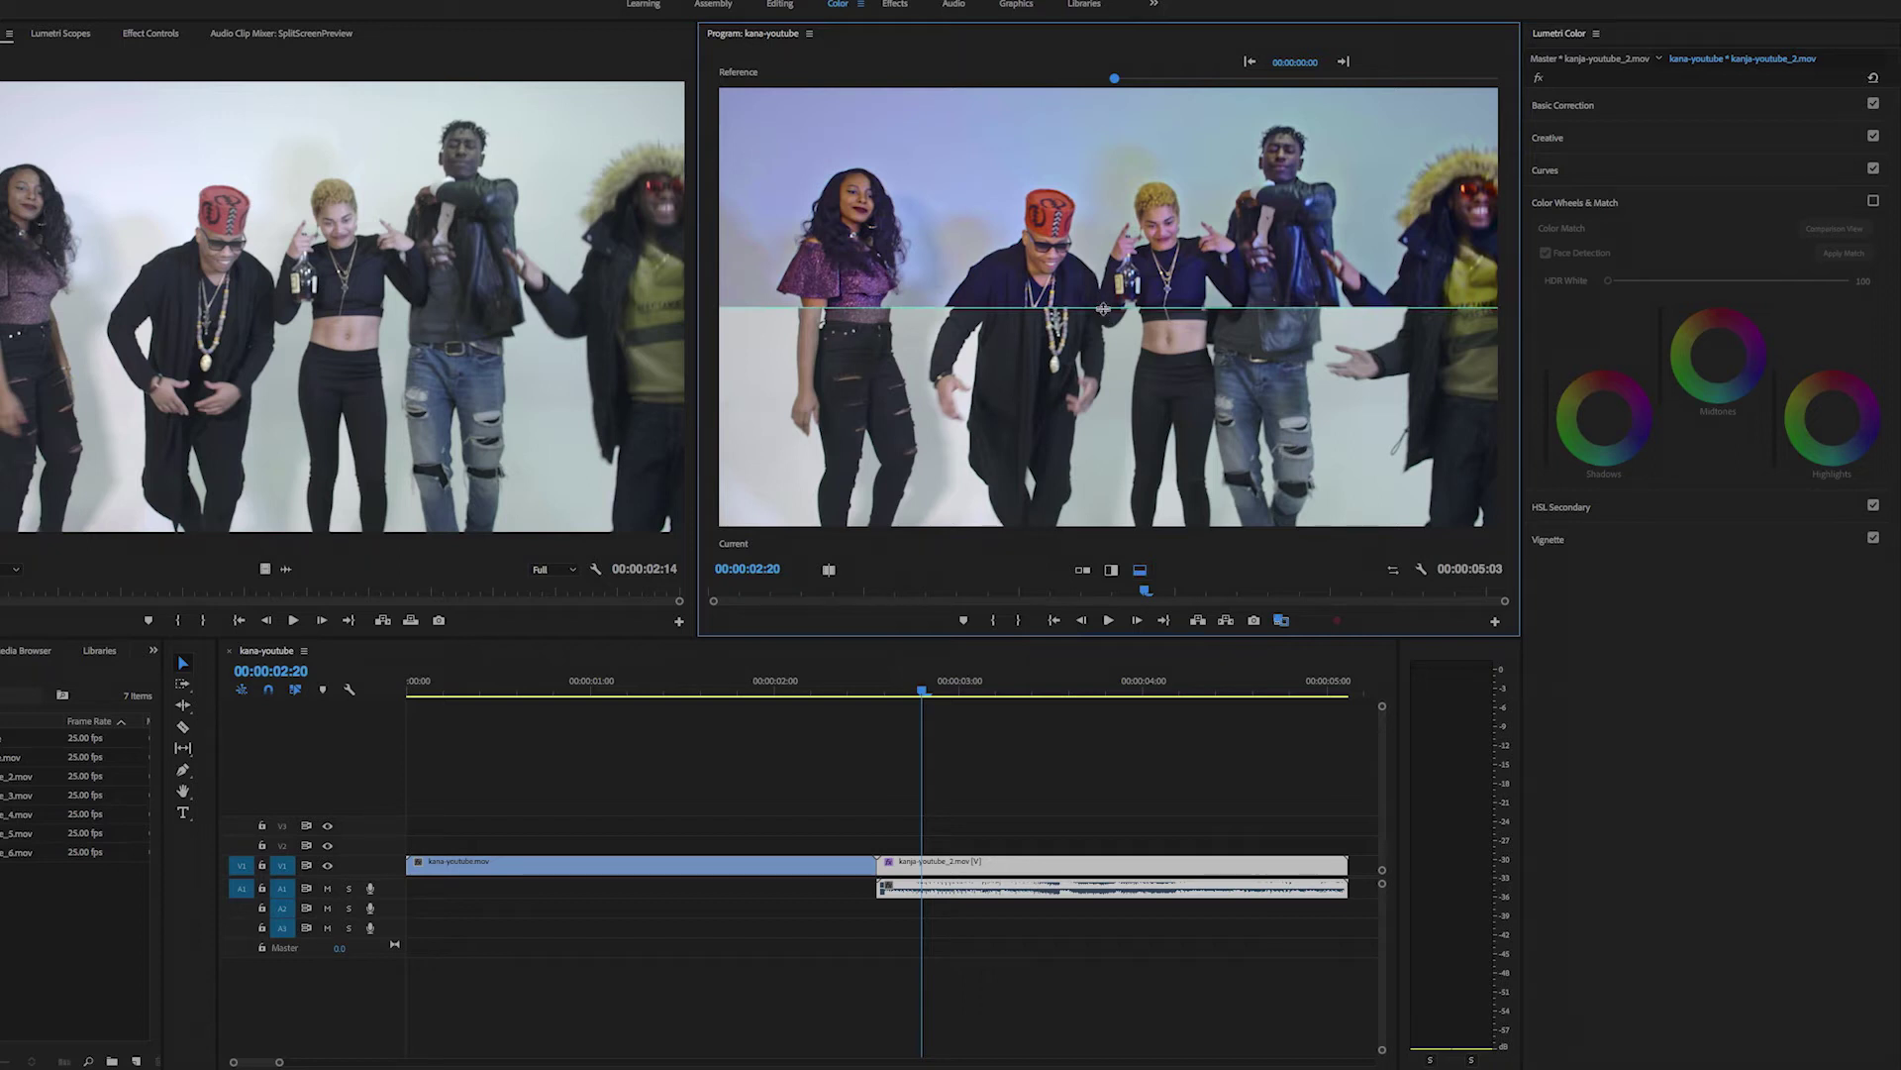
pyautogui.moveTo(1104, 317)
pyautogui.mouseDown()
pyautogui.moveTo(1117, 444)
pyautogui.moveTo(1121, 305)
pyautogui.moveTo(1123, 342)
pyautogui.mouseUp()
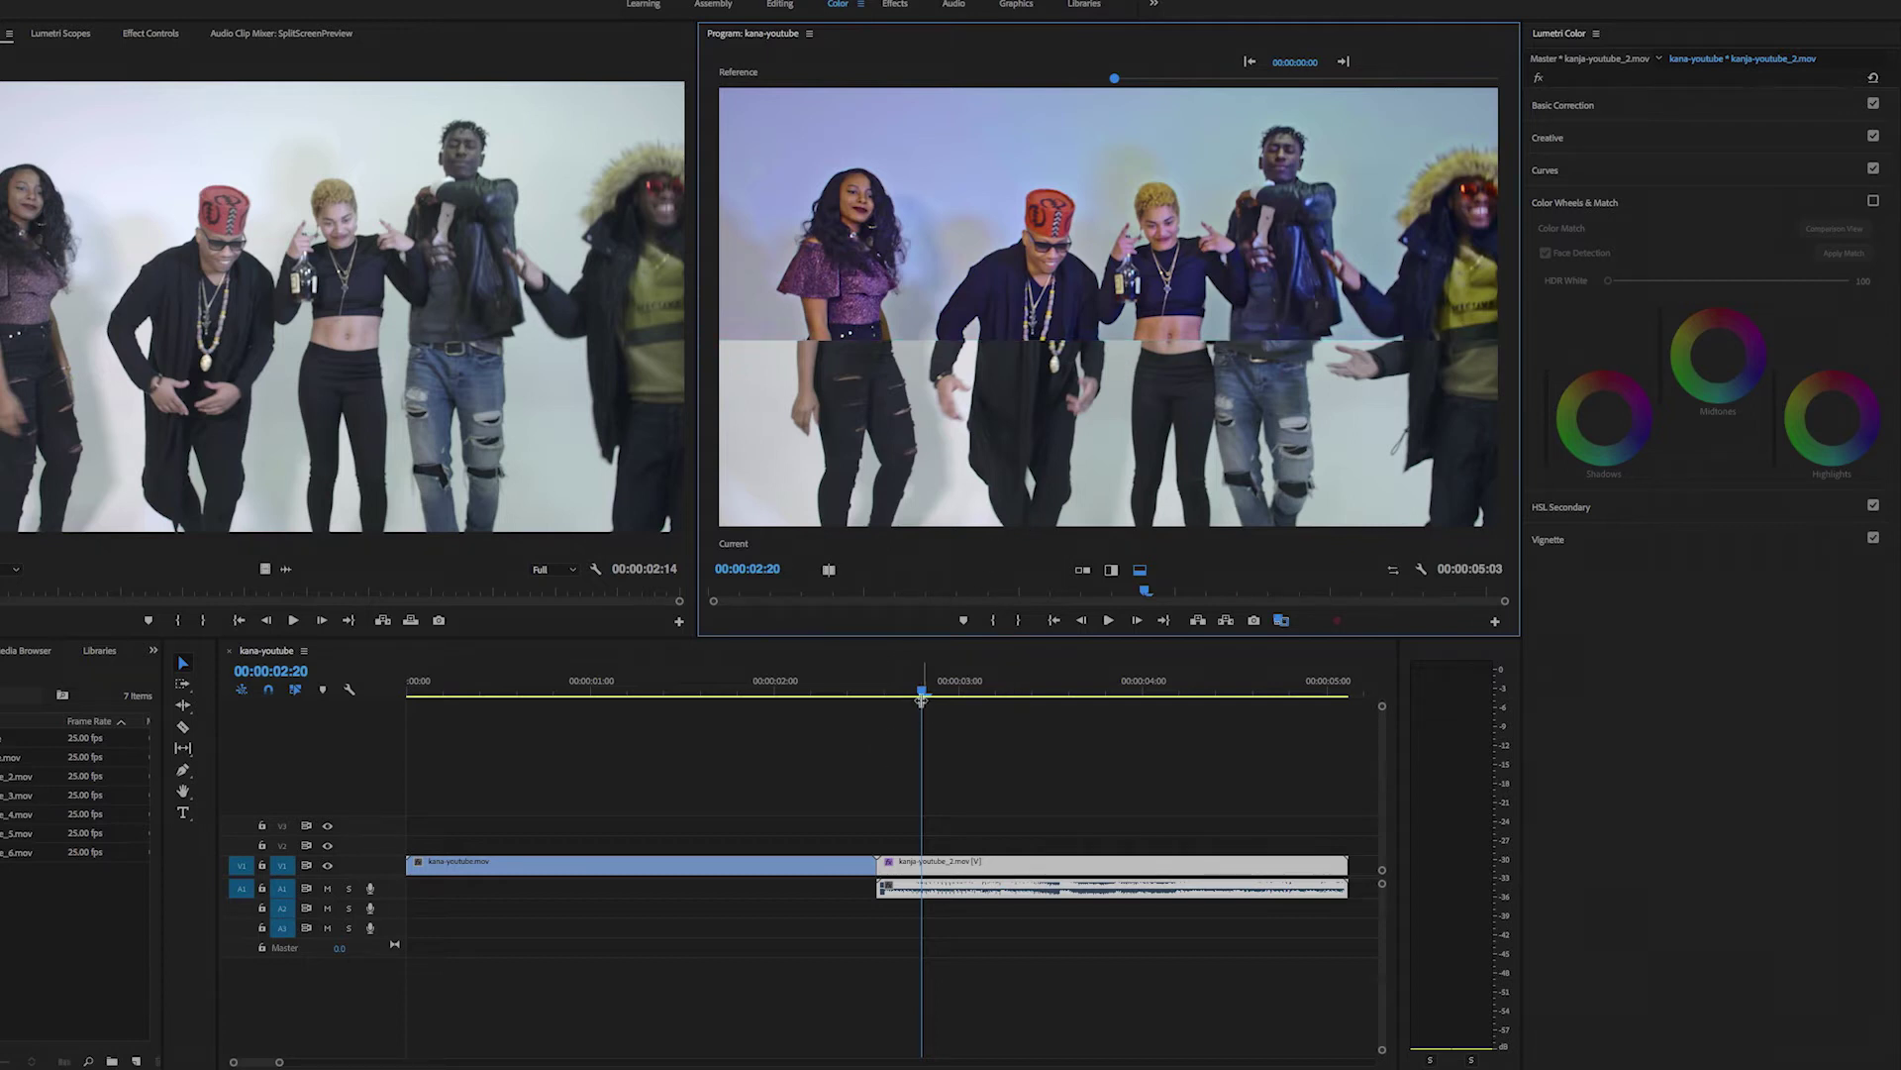
pyautogui.moveTo(922, 691); pyautogui.dragTo(958, 693)
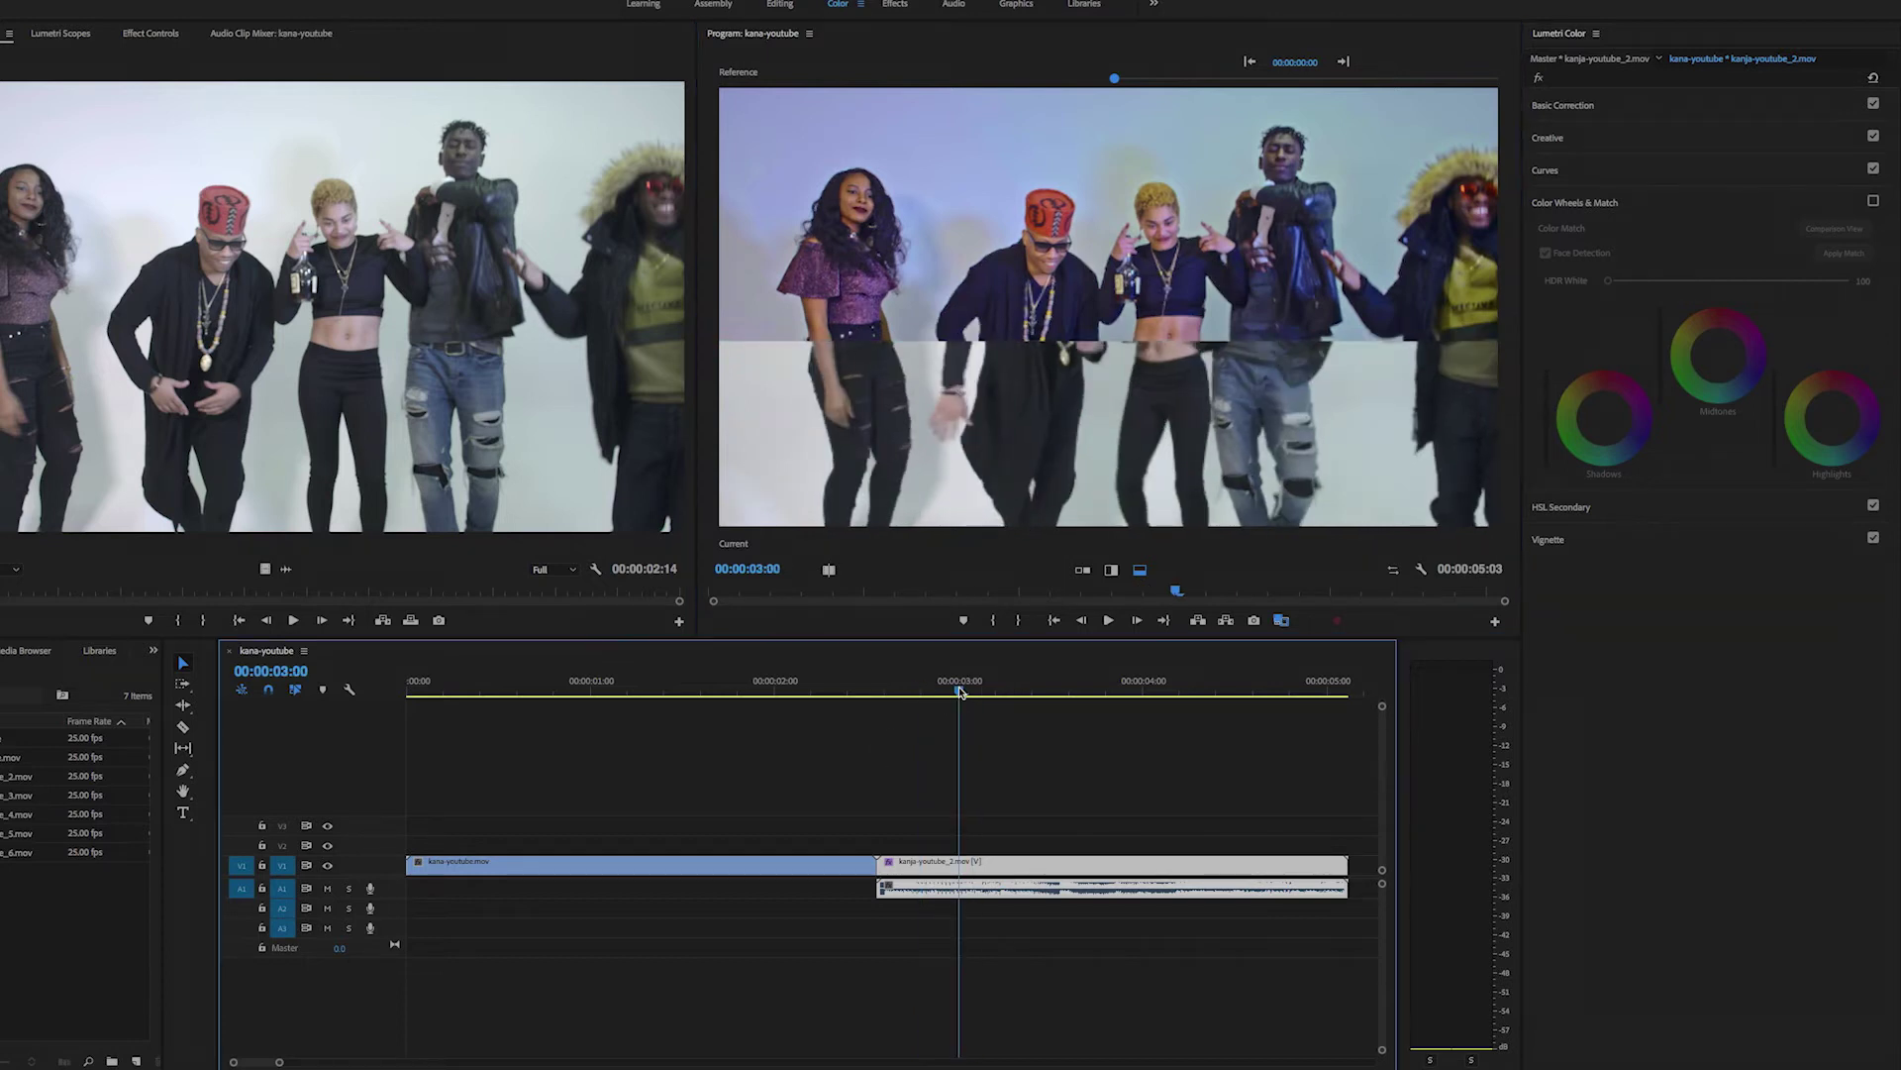
pyautogui.click(1082, 571)
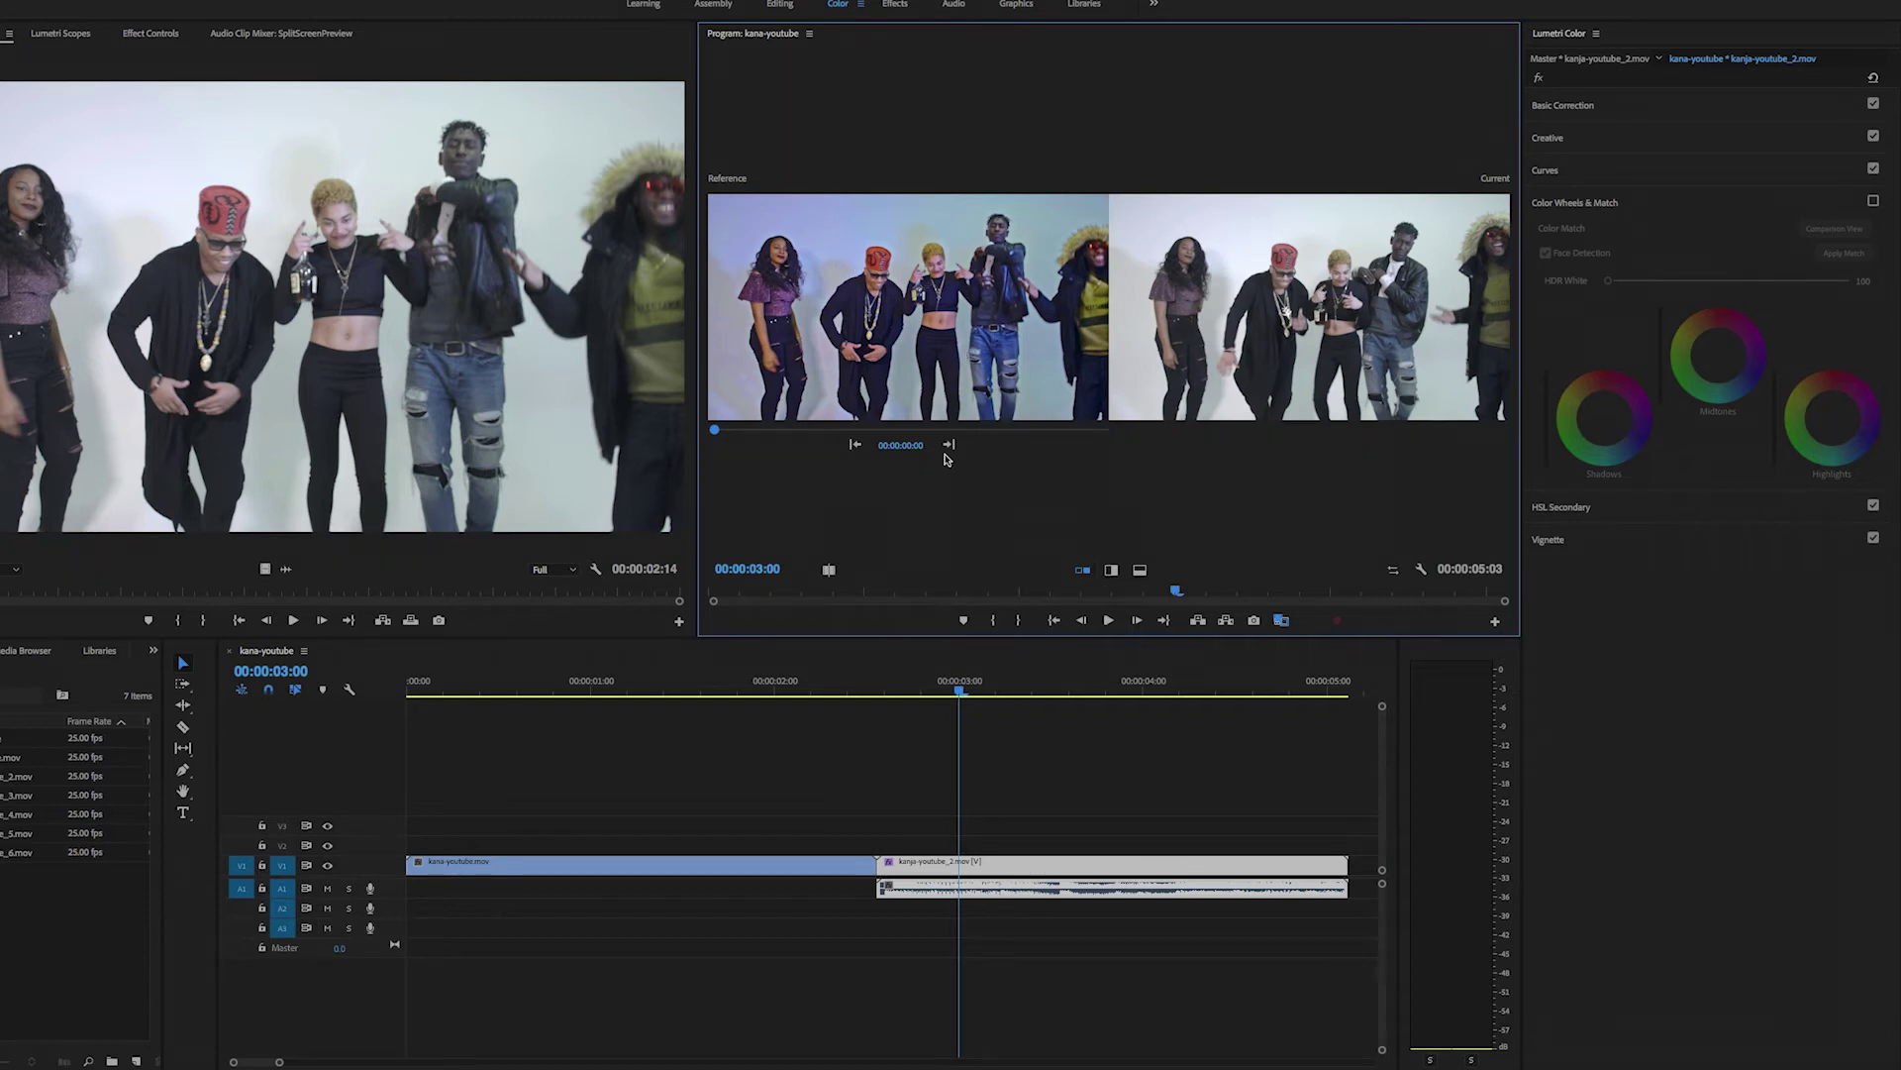
# Step: At 00:00:03:02, enable Color Wheels & Match and apply the match to the purple reference
pyautogui.click(958, 694)
pyautogui.moveTo(958, 693)
pyautogui.mouseDown()
pyautogui.moveTo(1072, 693)
pyautogui.moveTo(976, 692)
pyautogui.mouseUp()
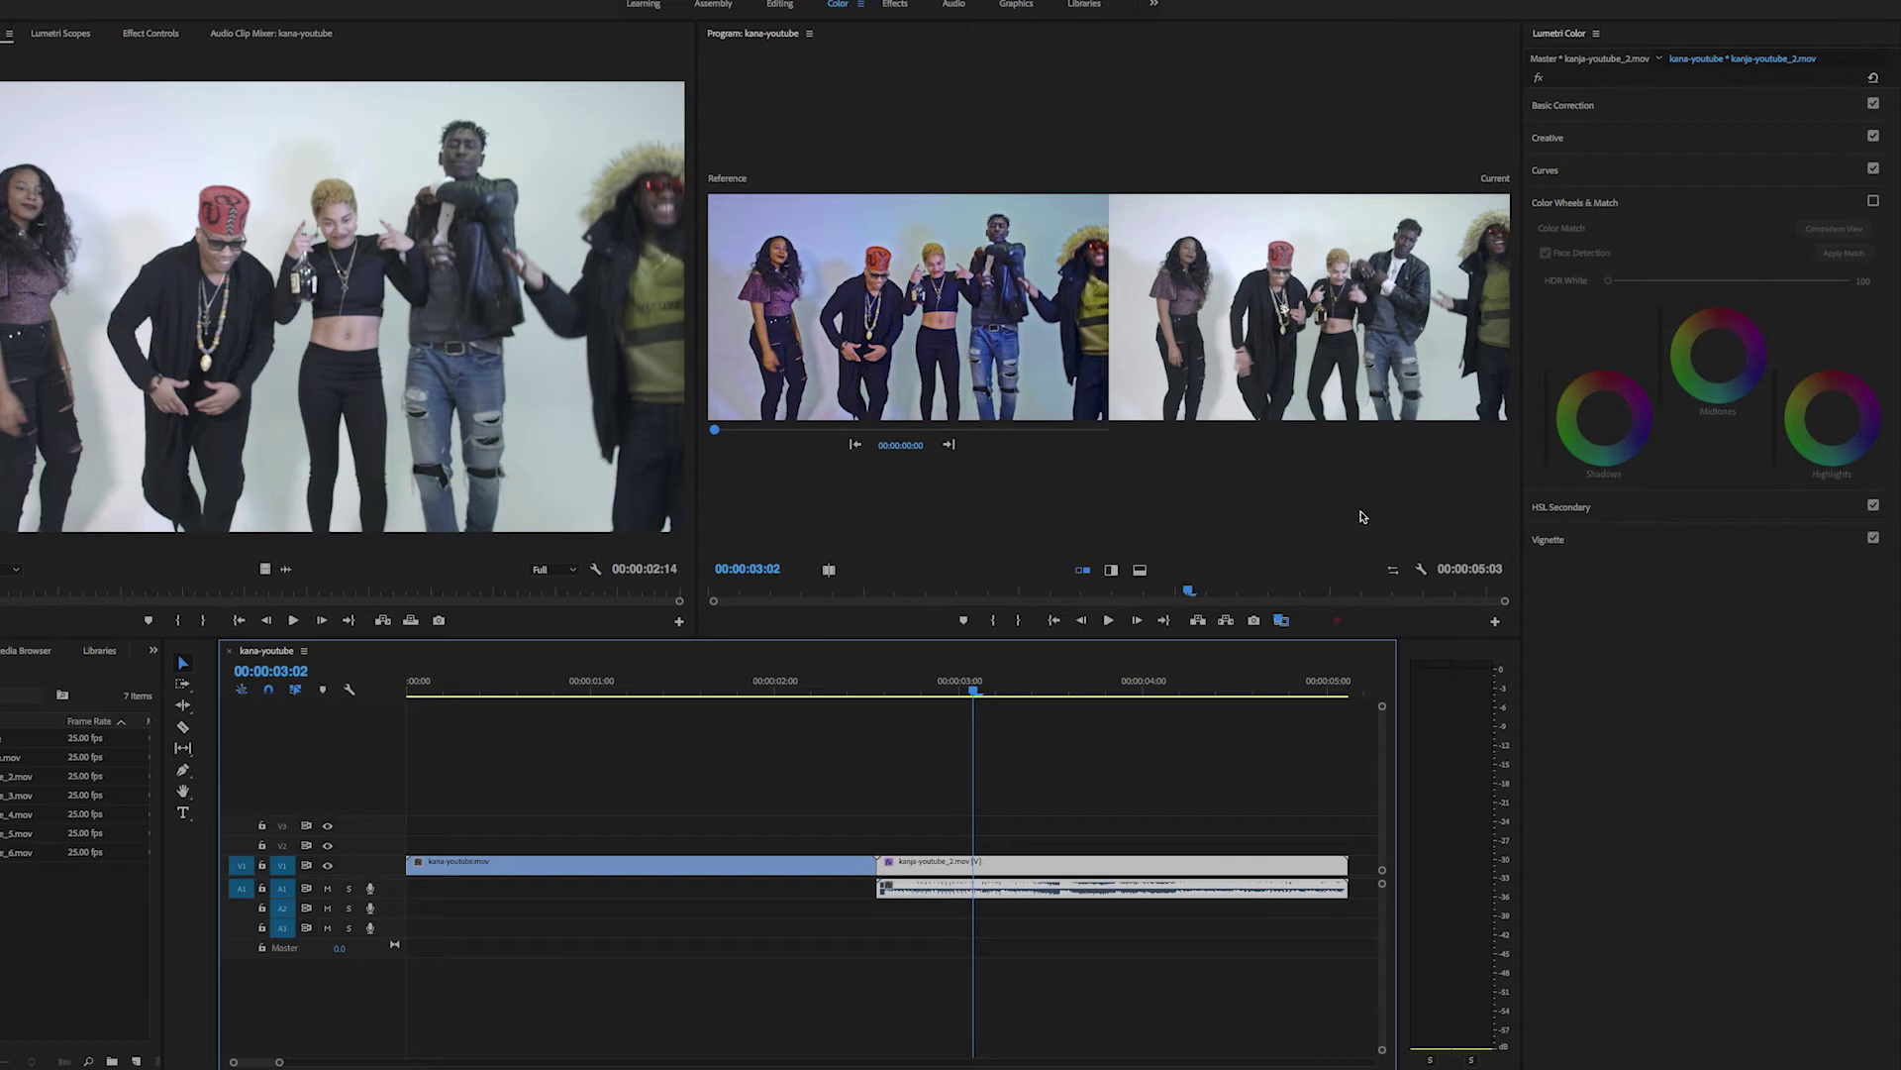
pyautogui.click(1873, 201)
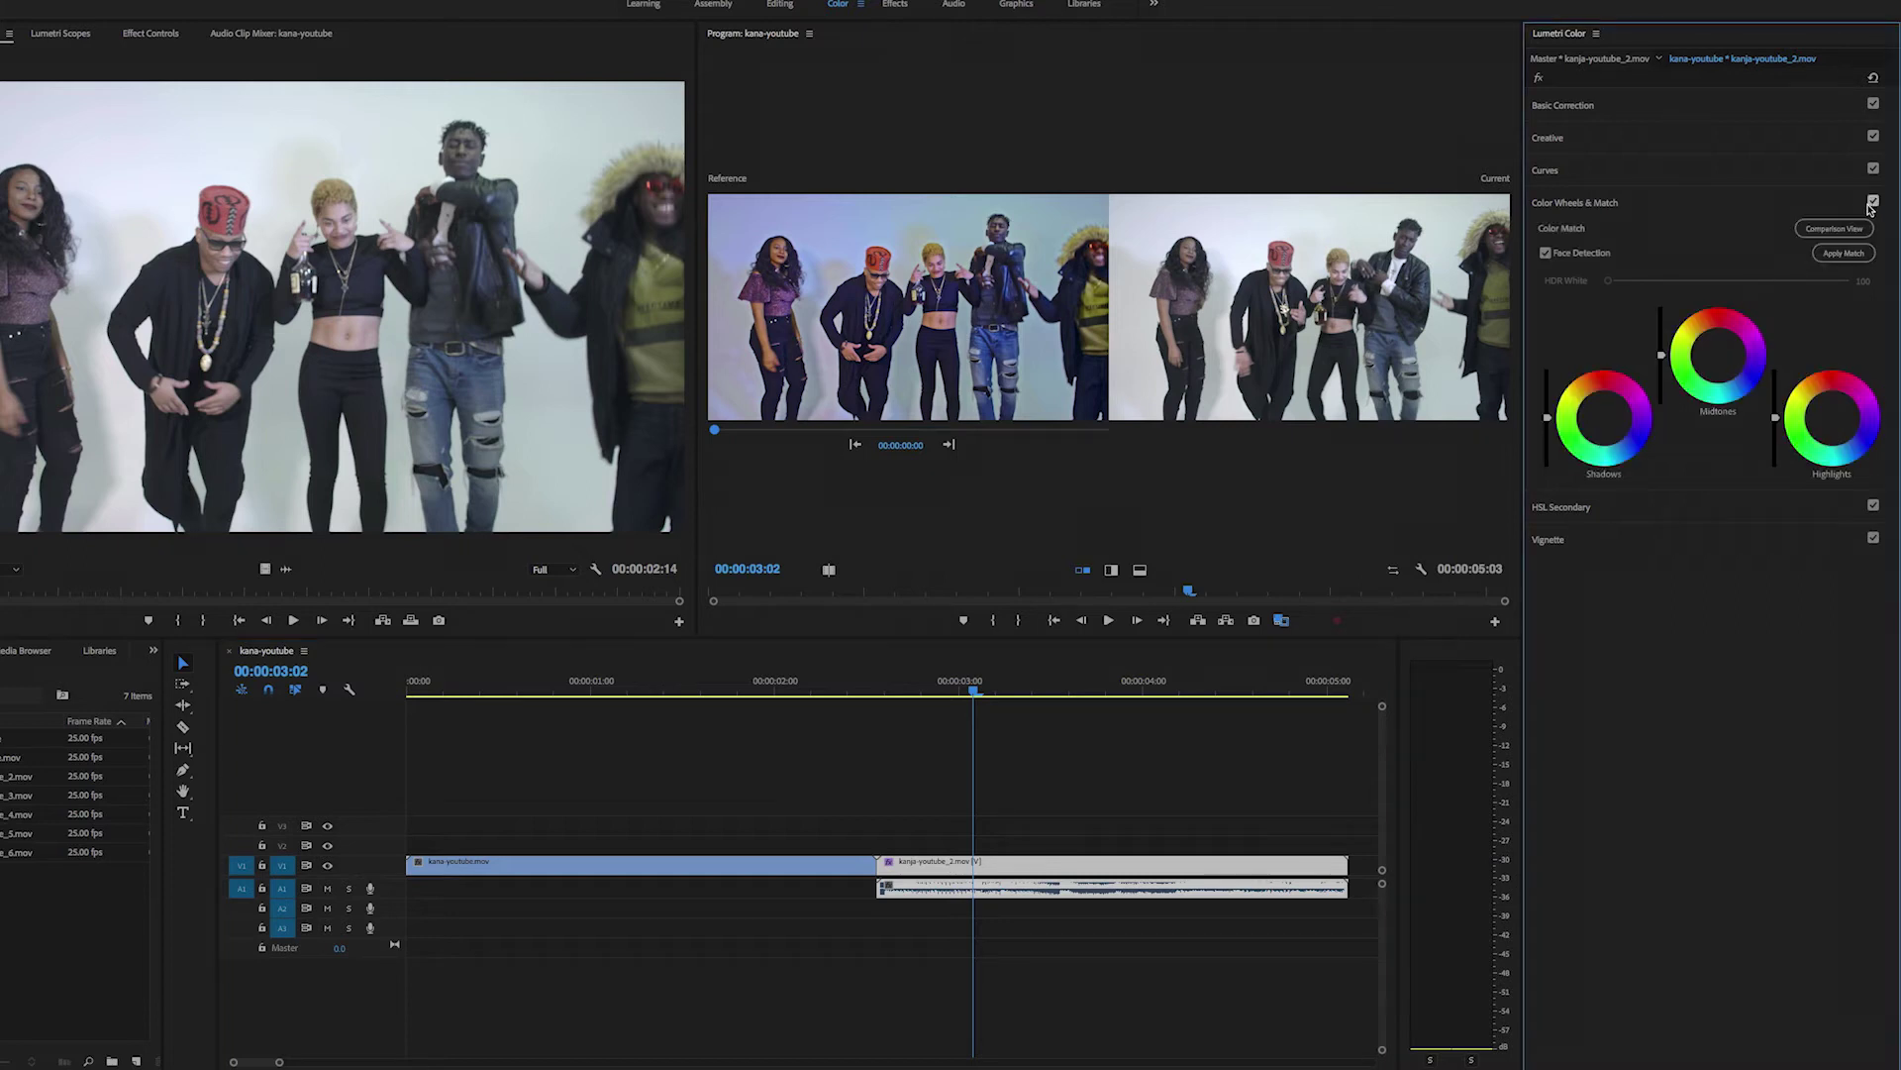
pyautogui.click(1837, 257)
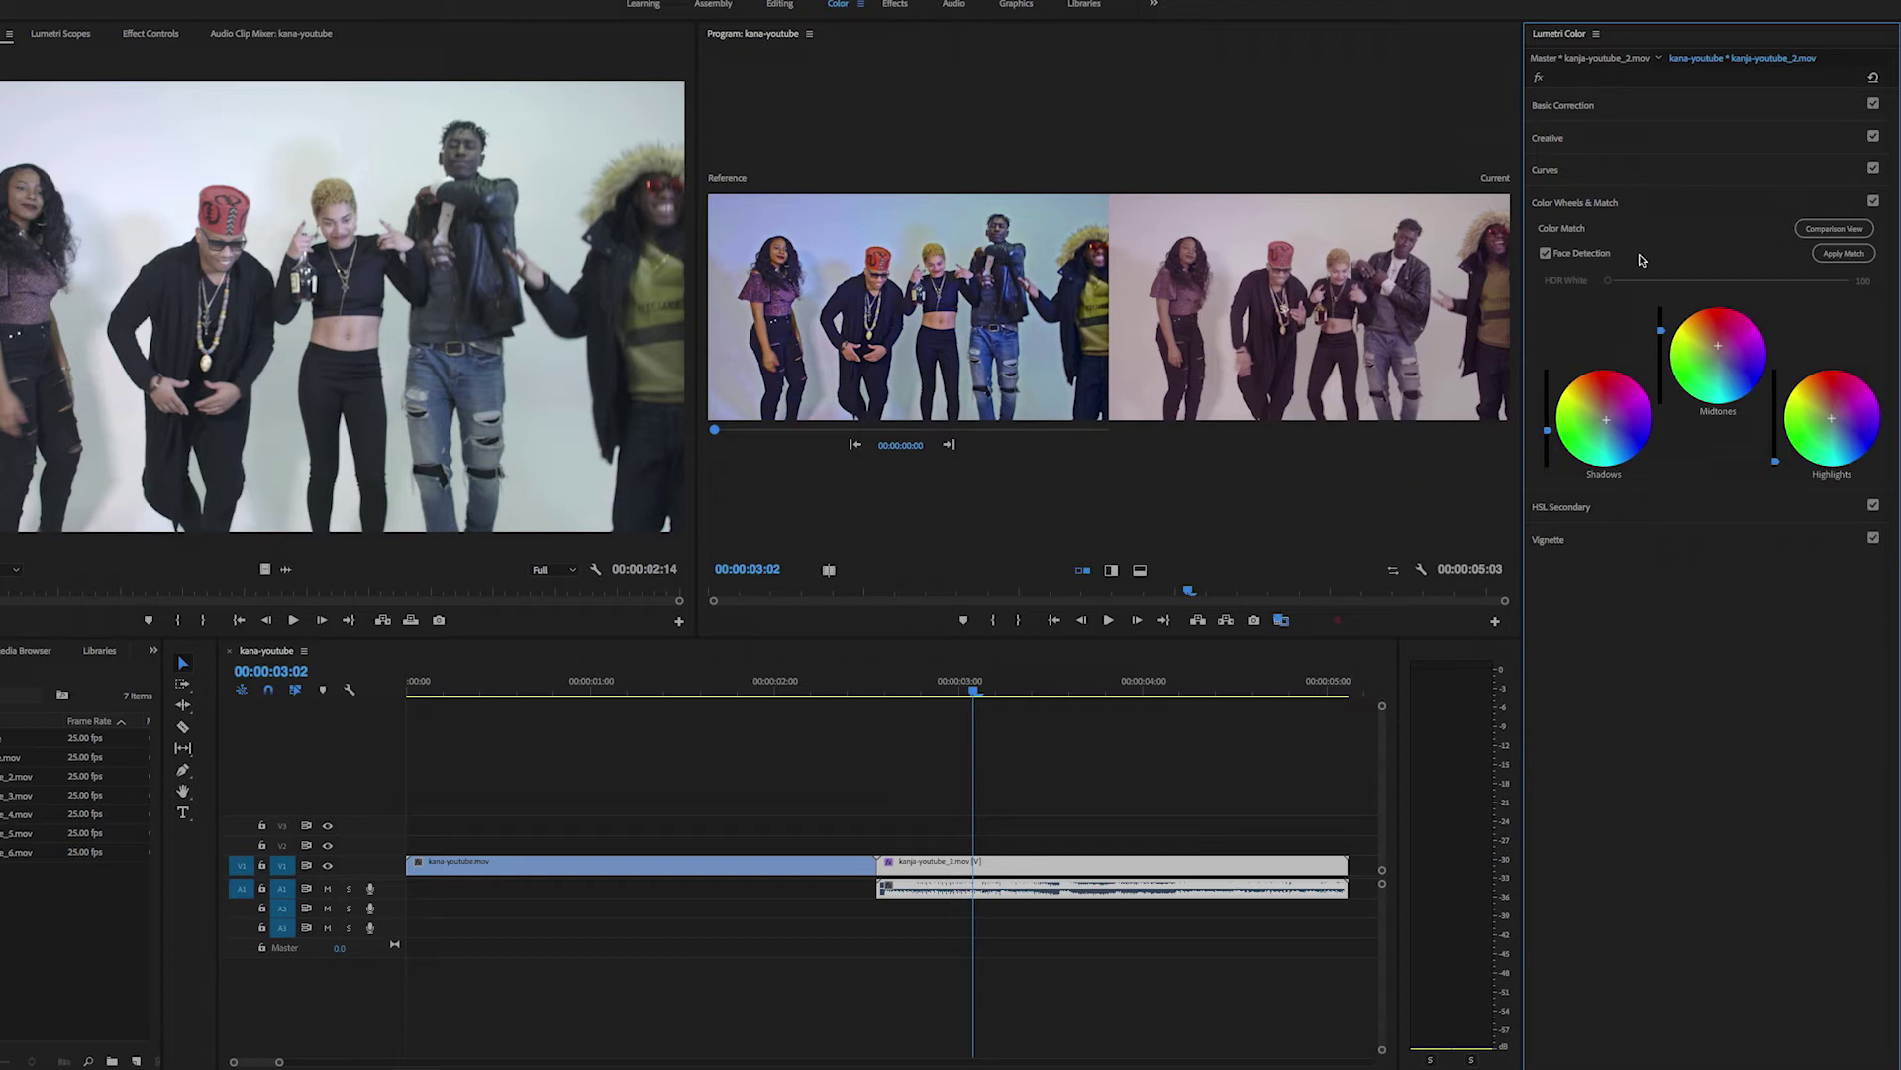
# Step: Undo the match, reapply it with Face Detection off, then delete both clips from the sequence
pyautogui.click(1545, 254)
pyautogui.hotkey('ctrl', 'z')
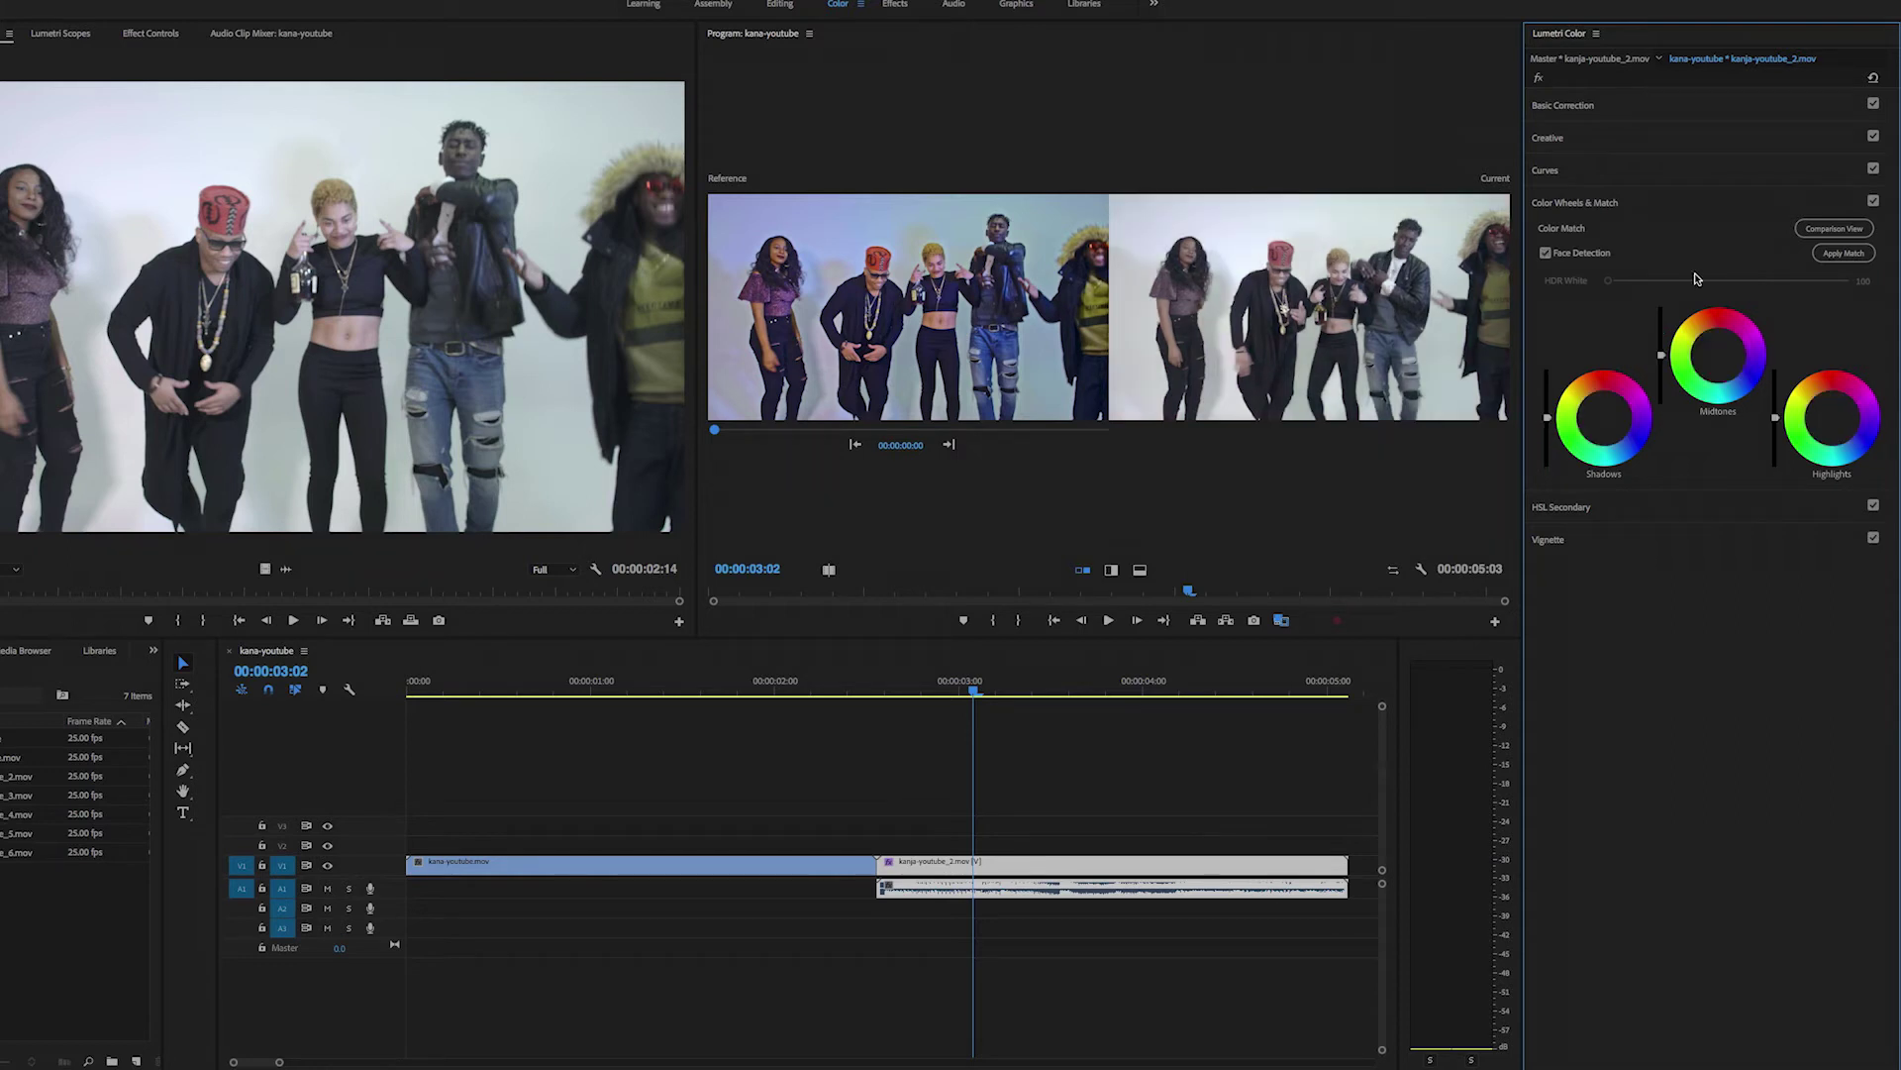
pyautogui.click(1545, 253)
pyautogui.click(1830, 256)
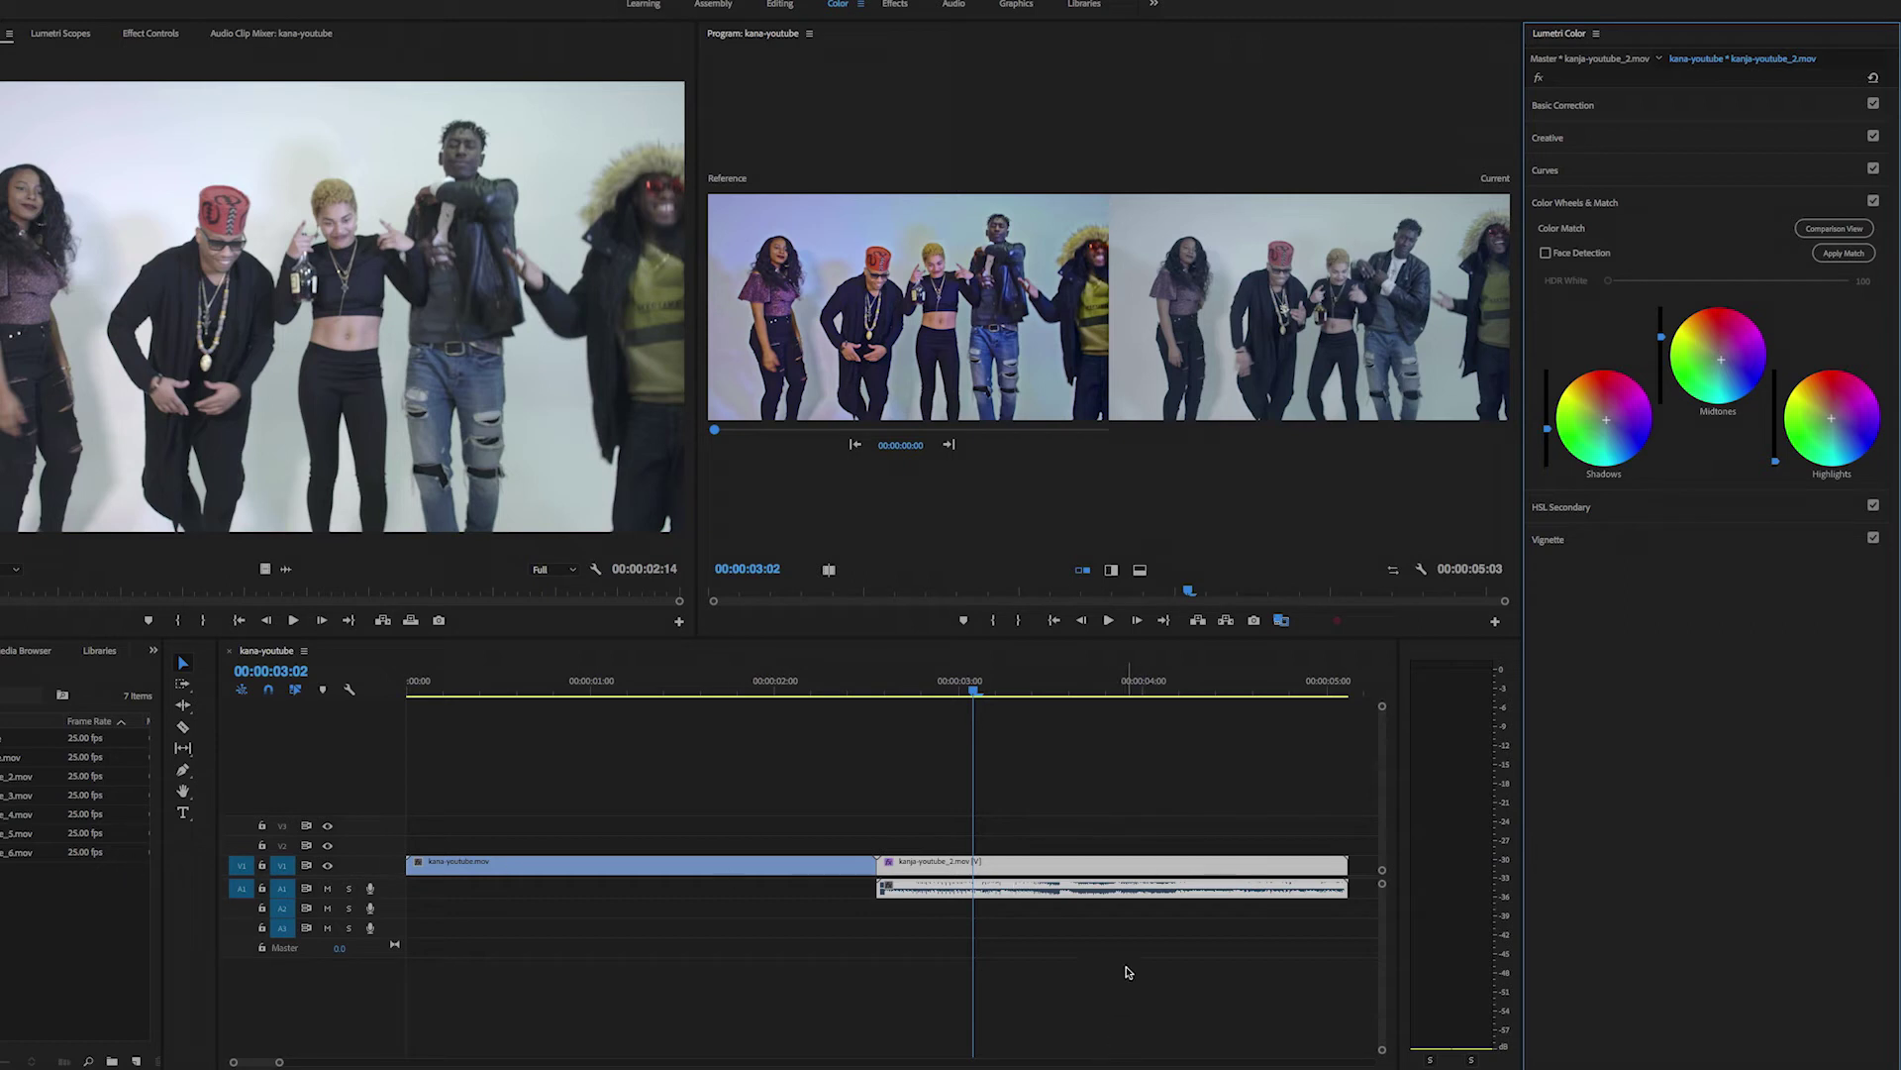
pyautogui.moveTo(1124, 922); pyautogui.dragTo(734, 819)
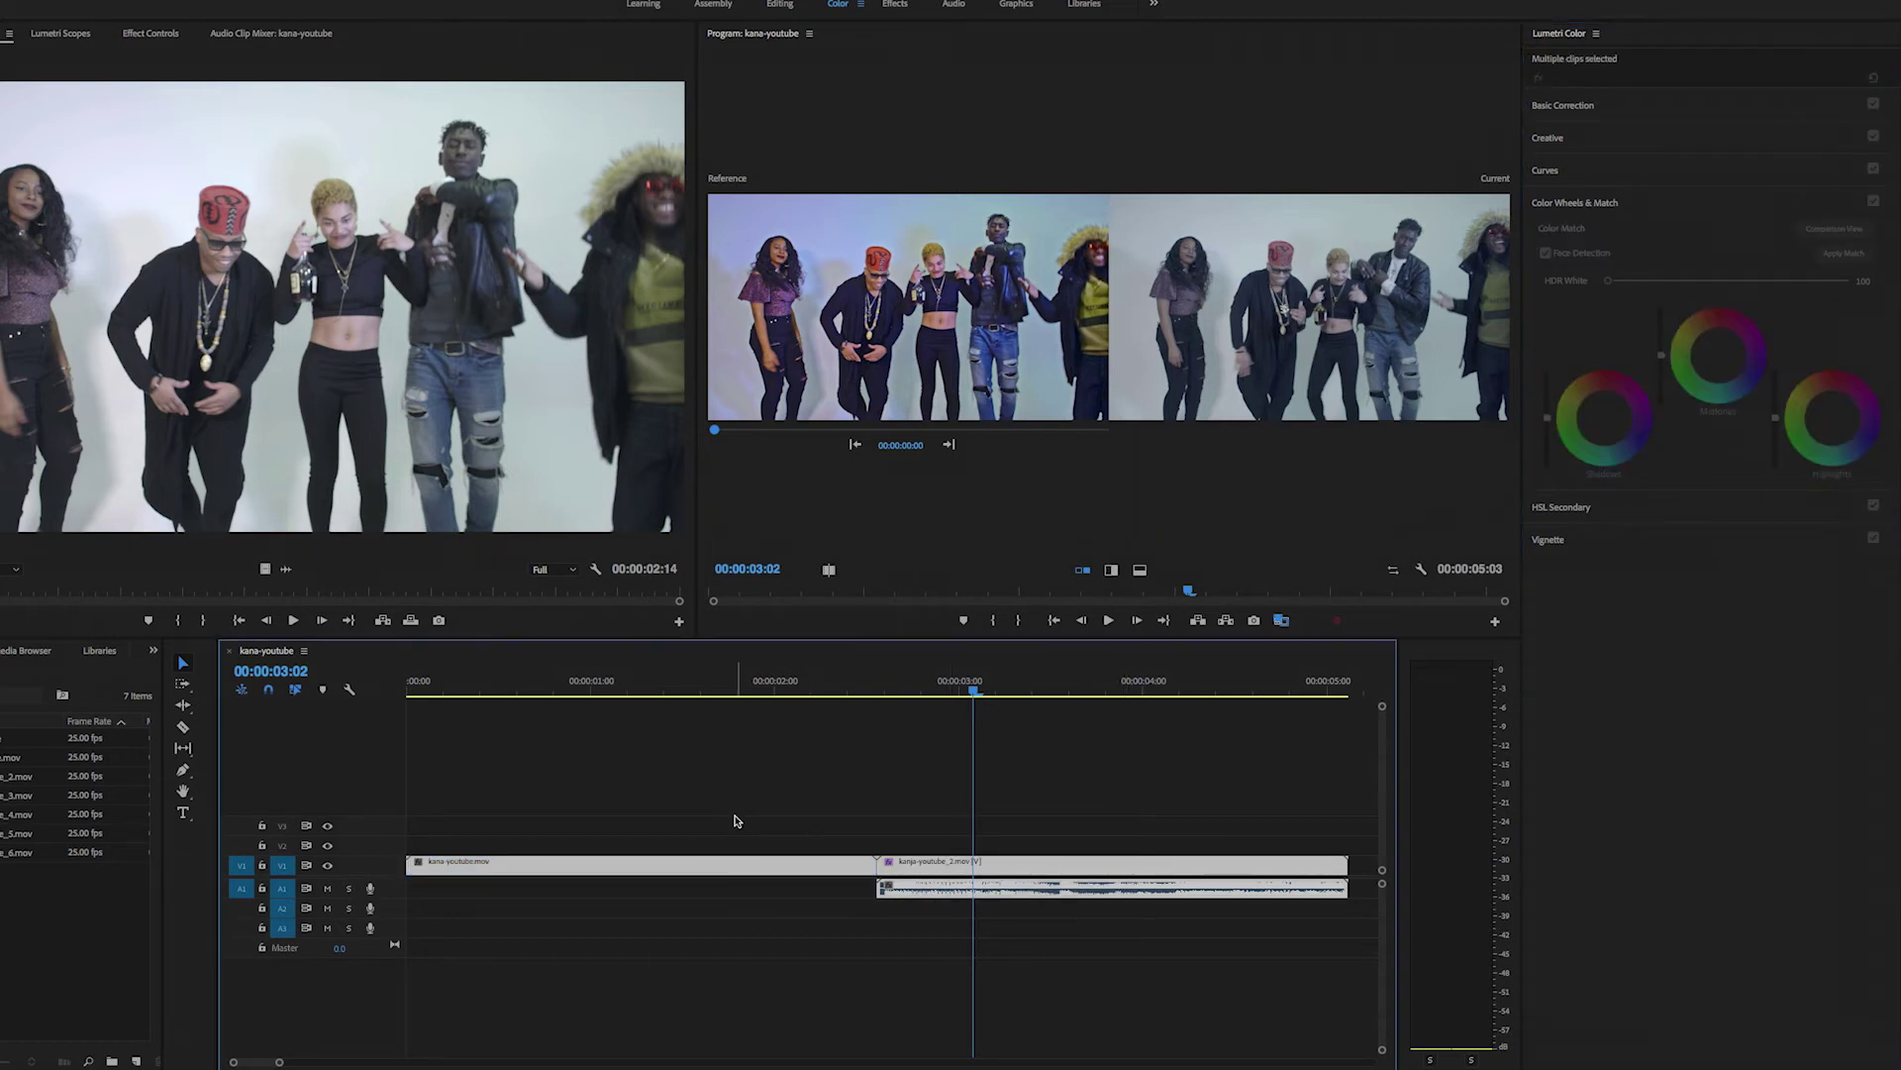
pyautogui.press('Delete')
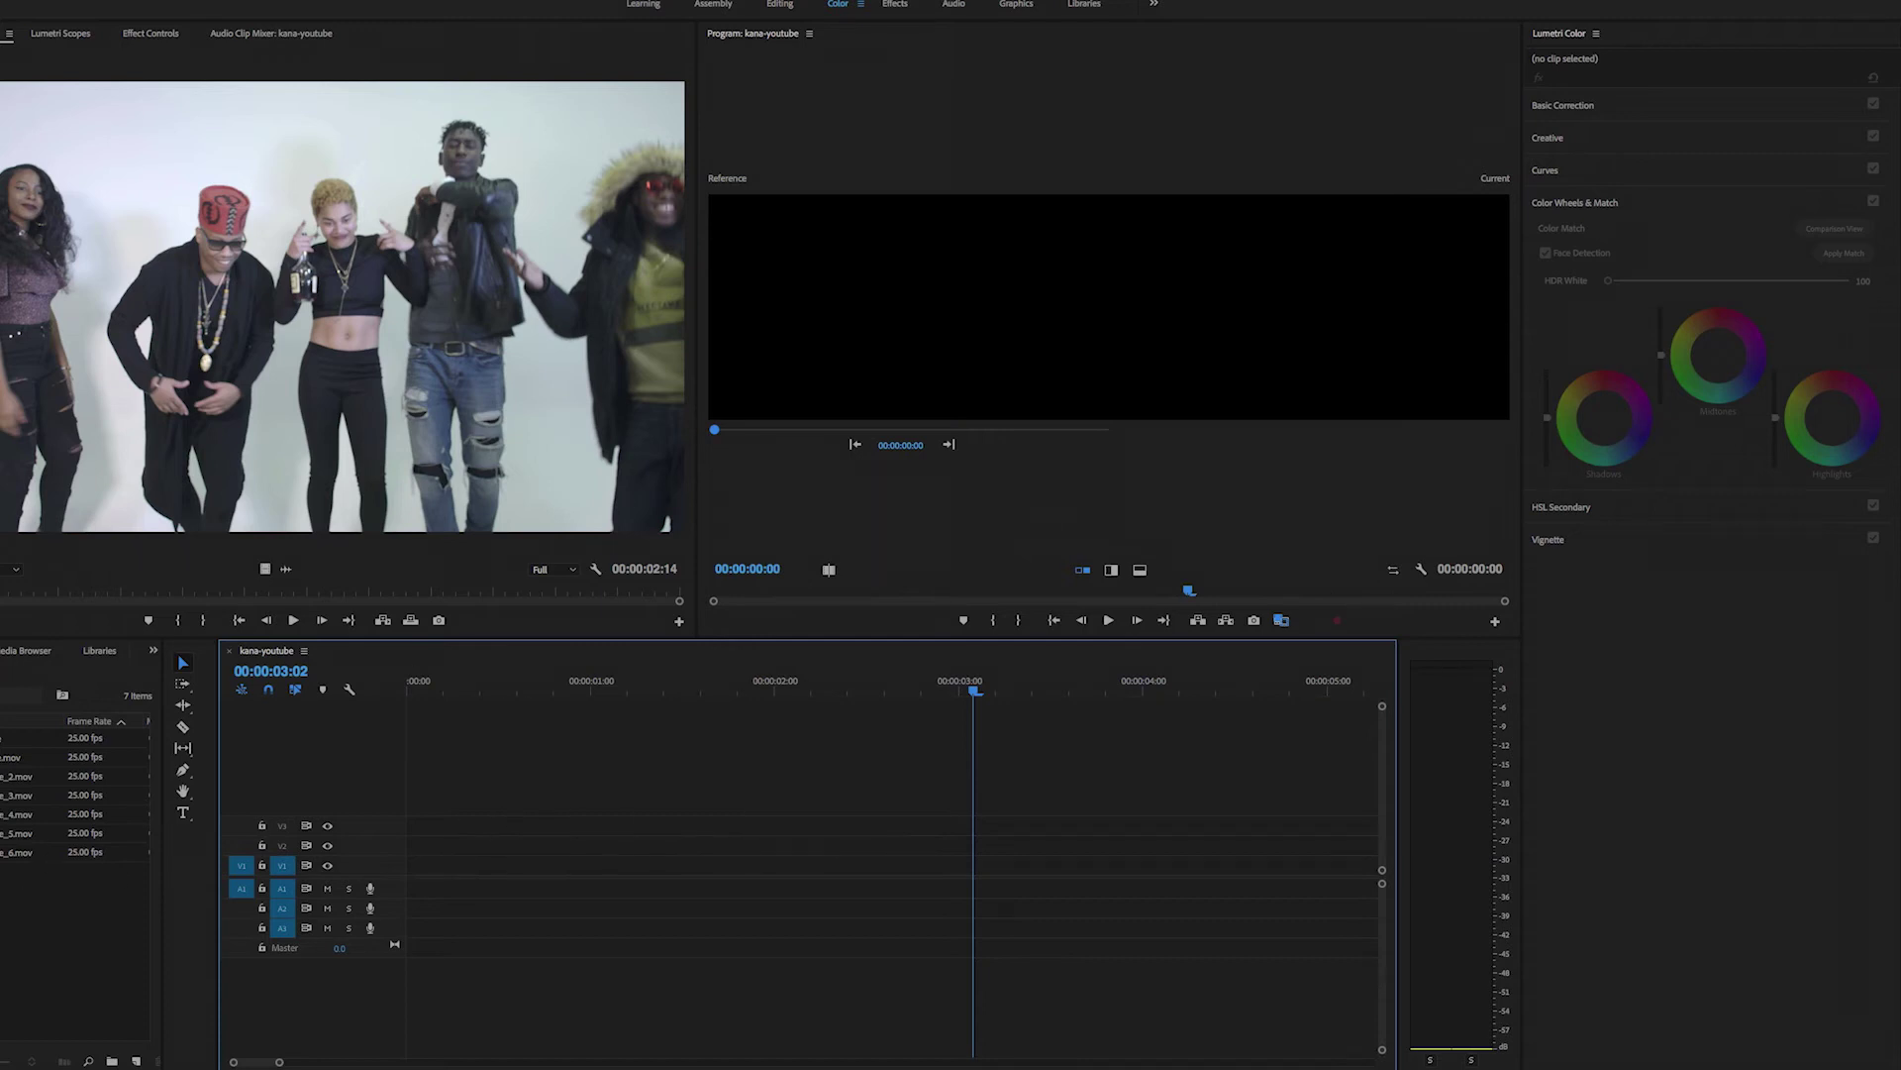
# Step: Place the kanja-youtube_5 video at the start of the sequence
pyautogui.click(39, 852)
pyautogui.doubleClick(40, 852)
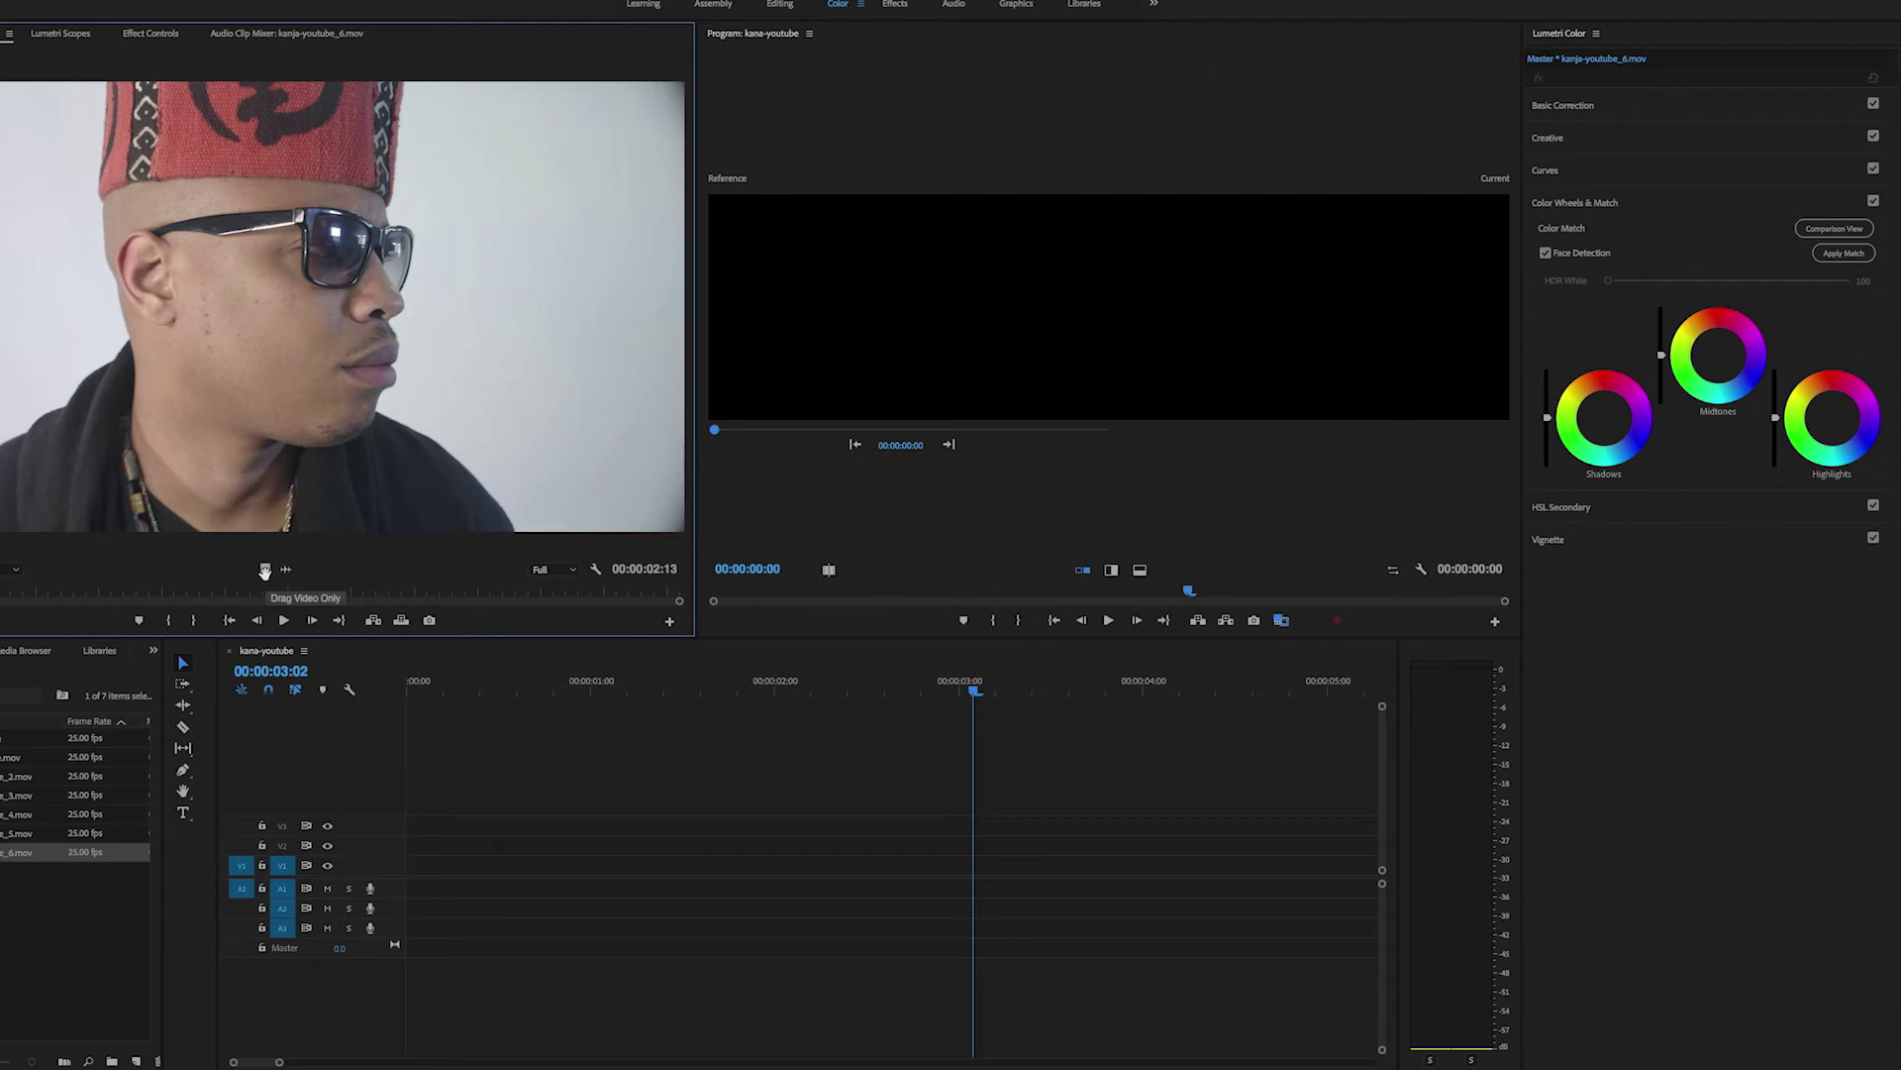
pyautogui.press('Up')
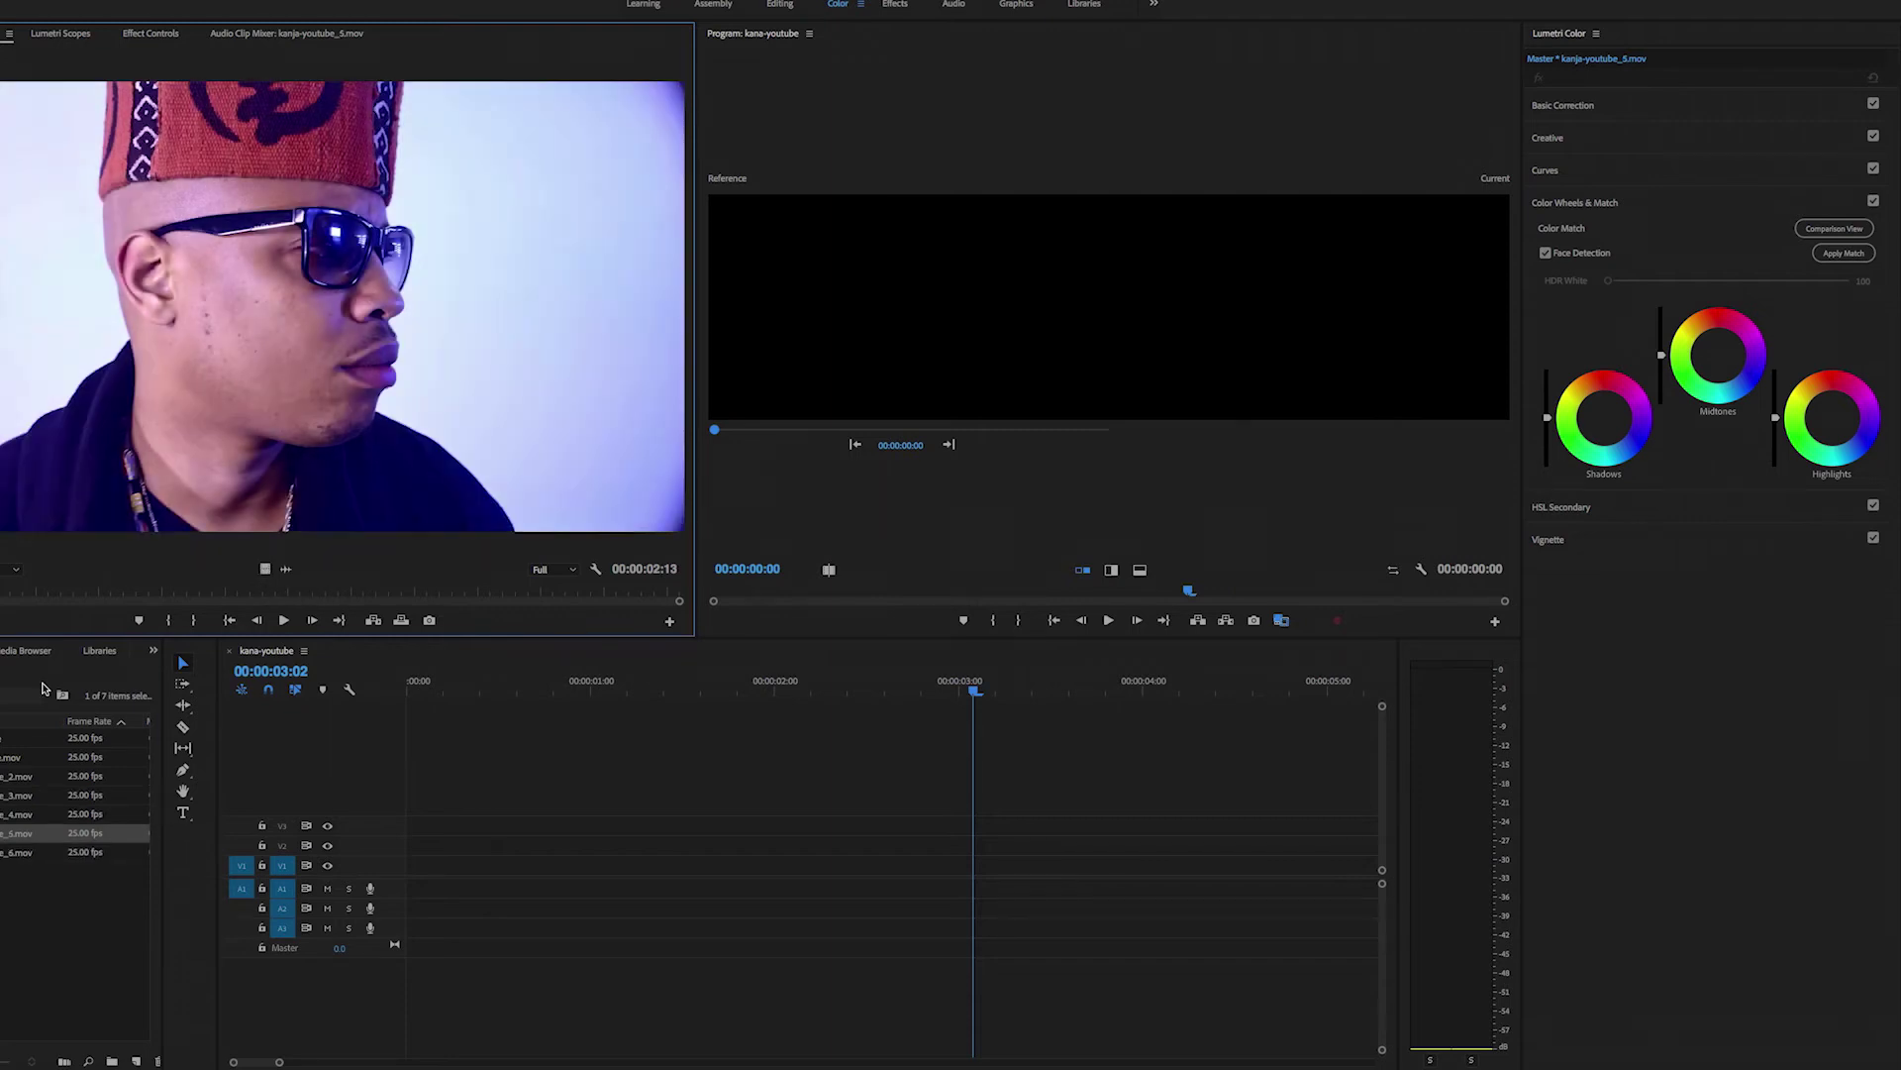
pyautogui.moveTo(265, 569); pyautogui.dragTo(401, 872)
# Step: Add kanja-youtube_6.mov on V1/A1 directly after kanja-youtube_5
pyautogui.doubleClick(20, 851)
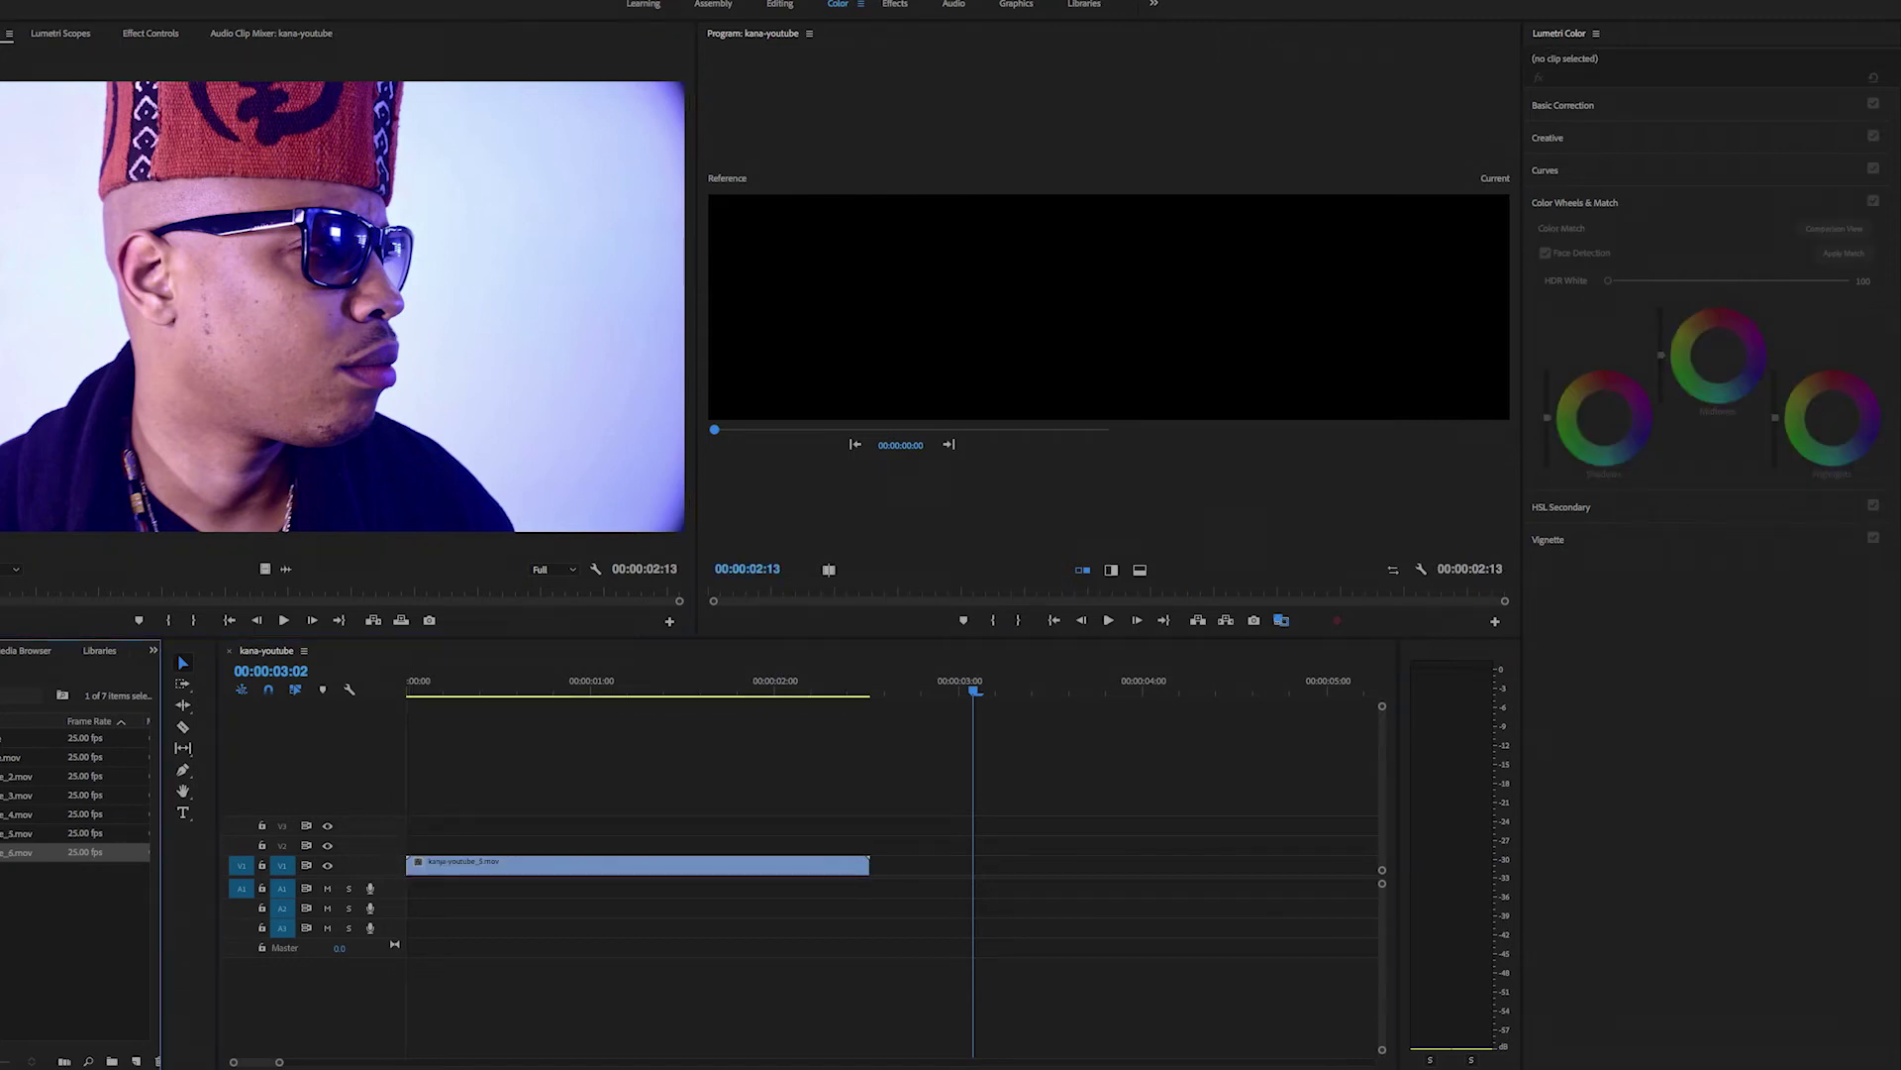
pyautogui.moveTo(19, 852); pyautogui.dragTo(705, 840)
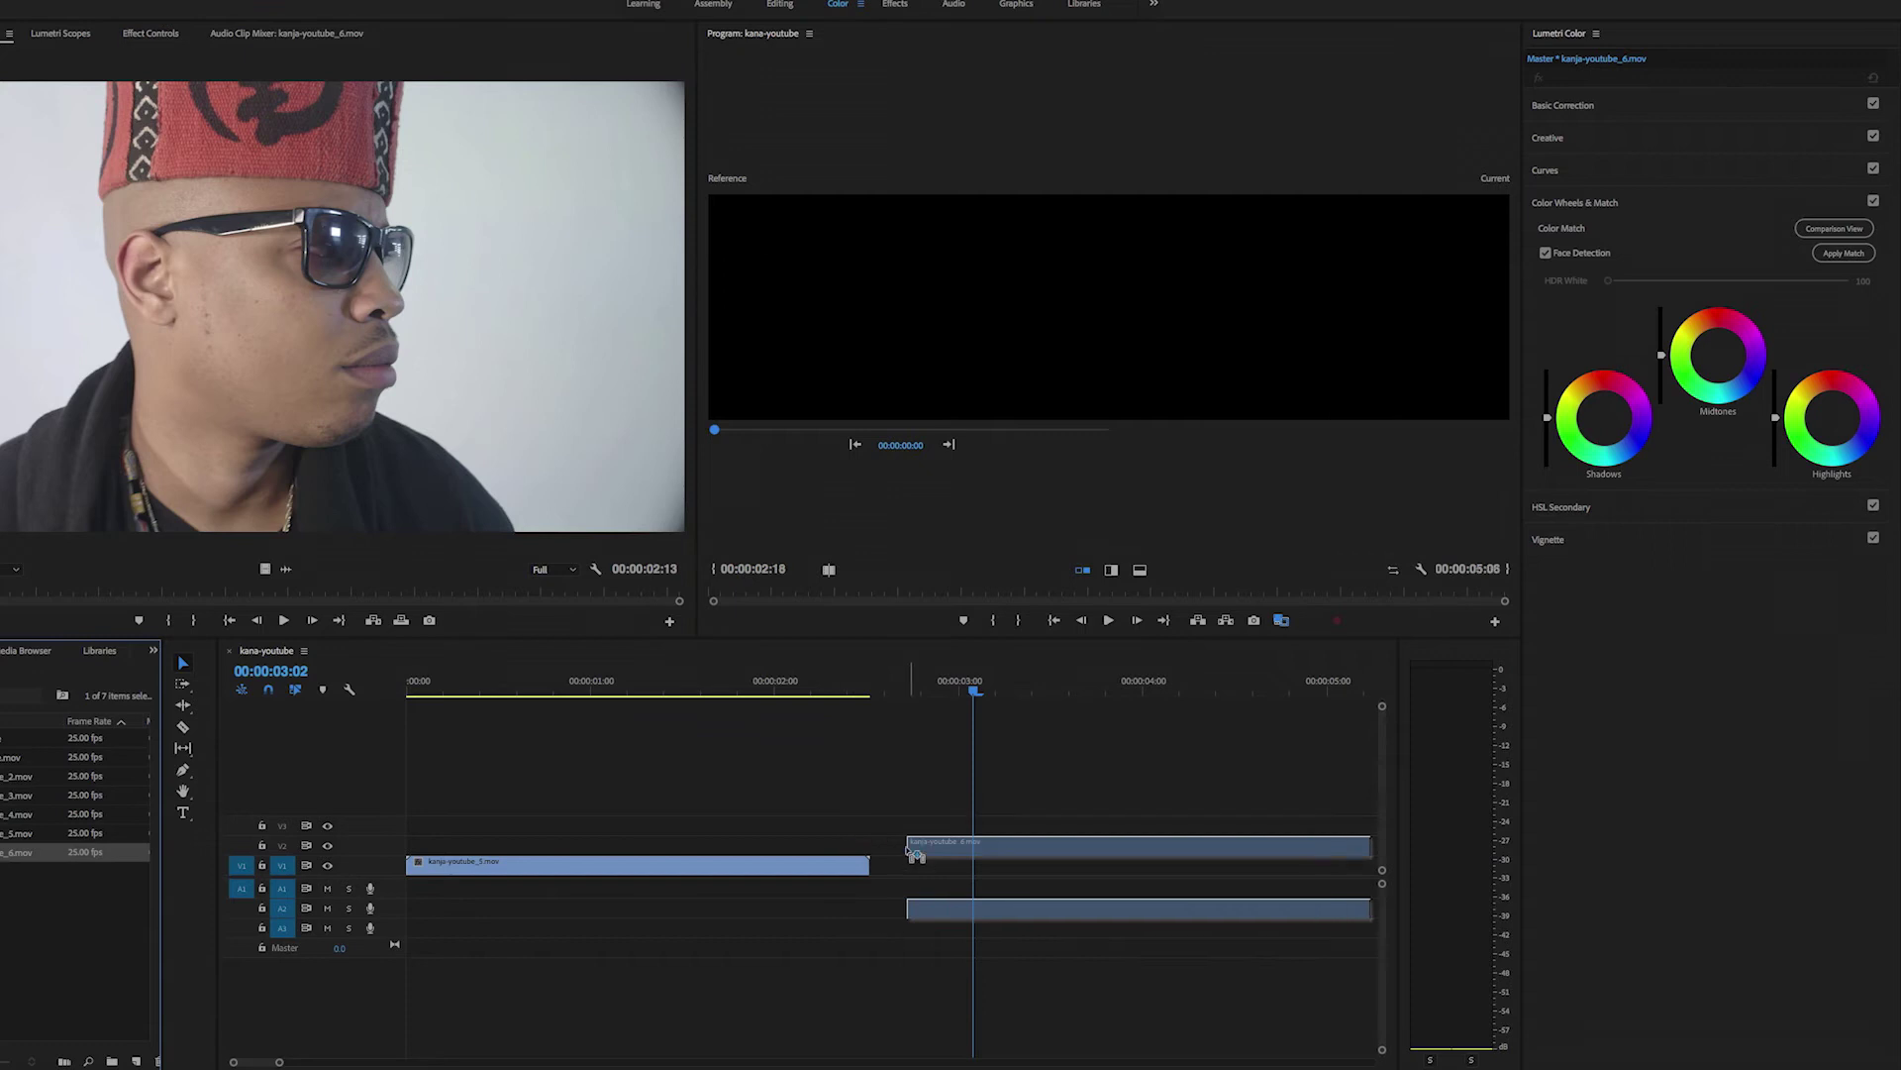
pyautogui.moveTo(914, 854); pyautogui.dragTo(876, 865)
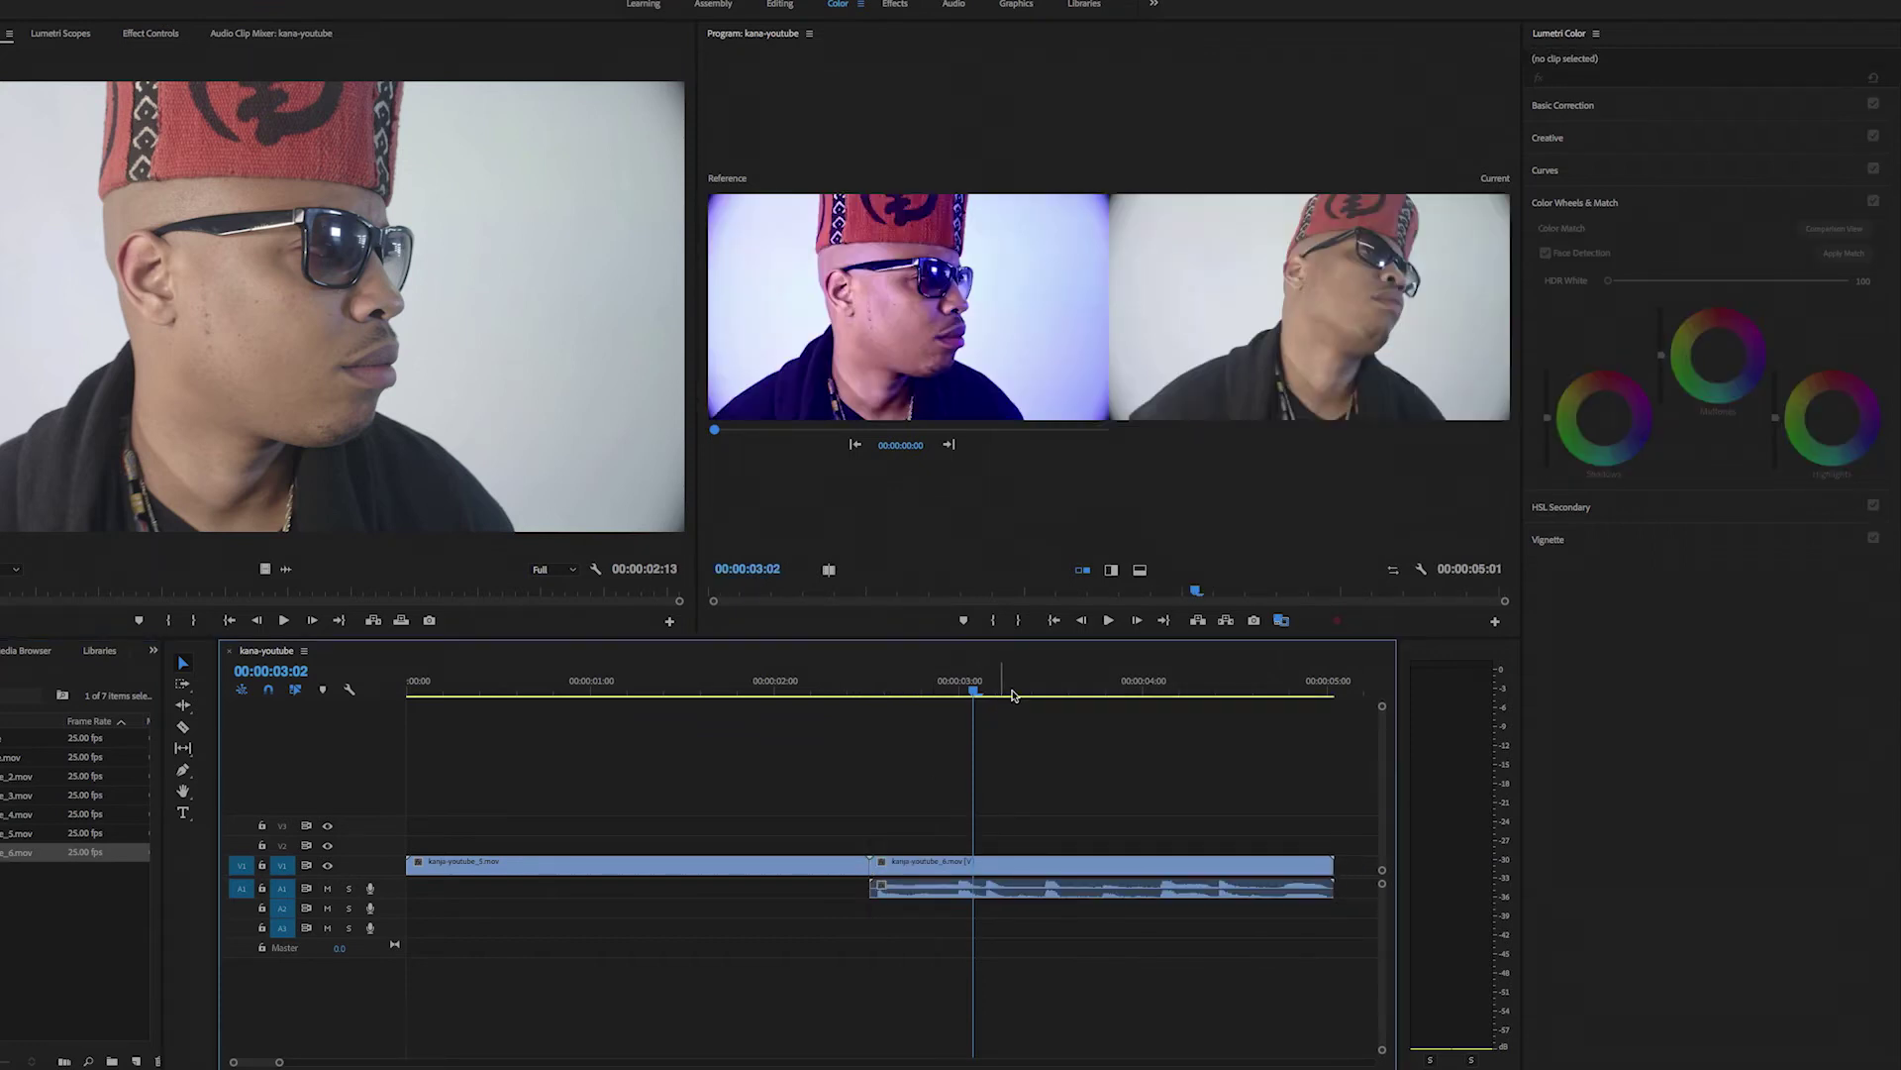
# Step: Park the playhead at 00:00:02:18 on kanja-youtube_6 and apply Color Match with Face Detection off
pyautogui.click(936, 695)
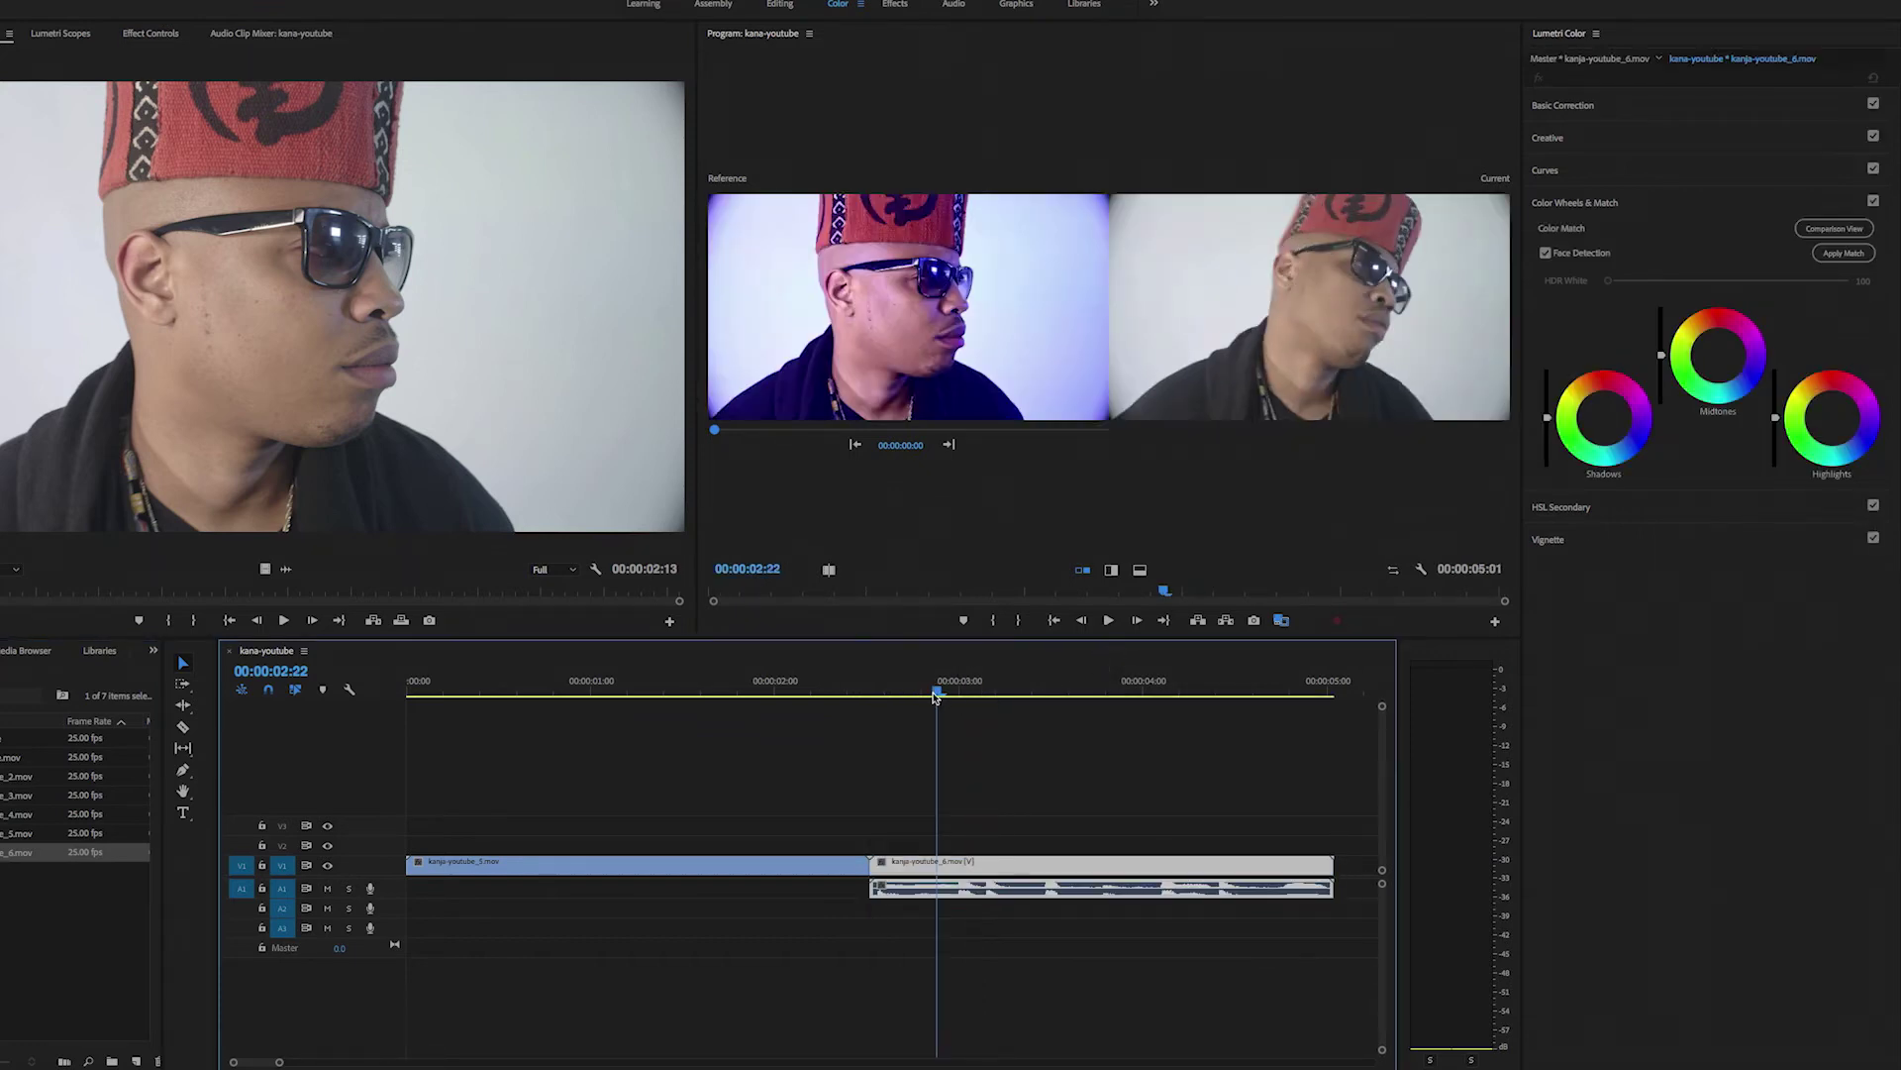
pyautogui.moveTo(936, 696); pyautogui.dragTo(909, 697)
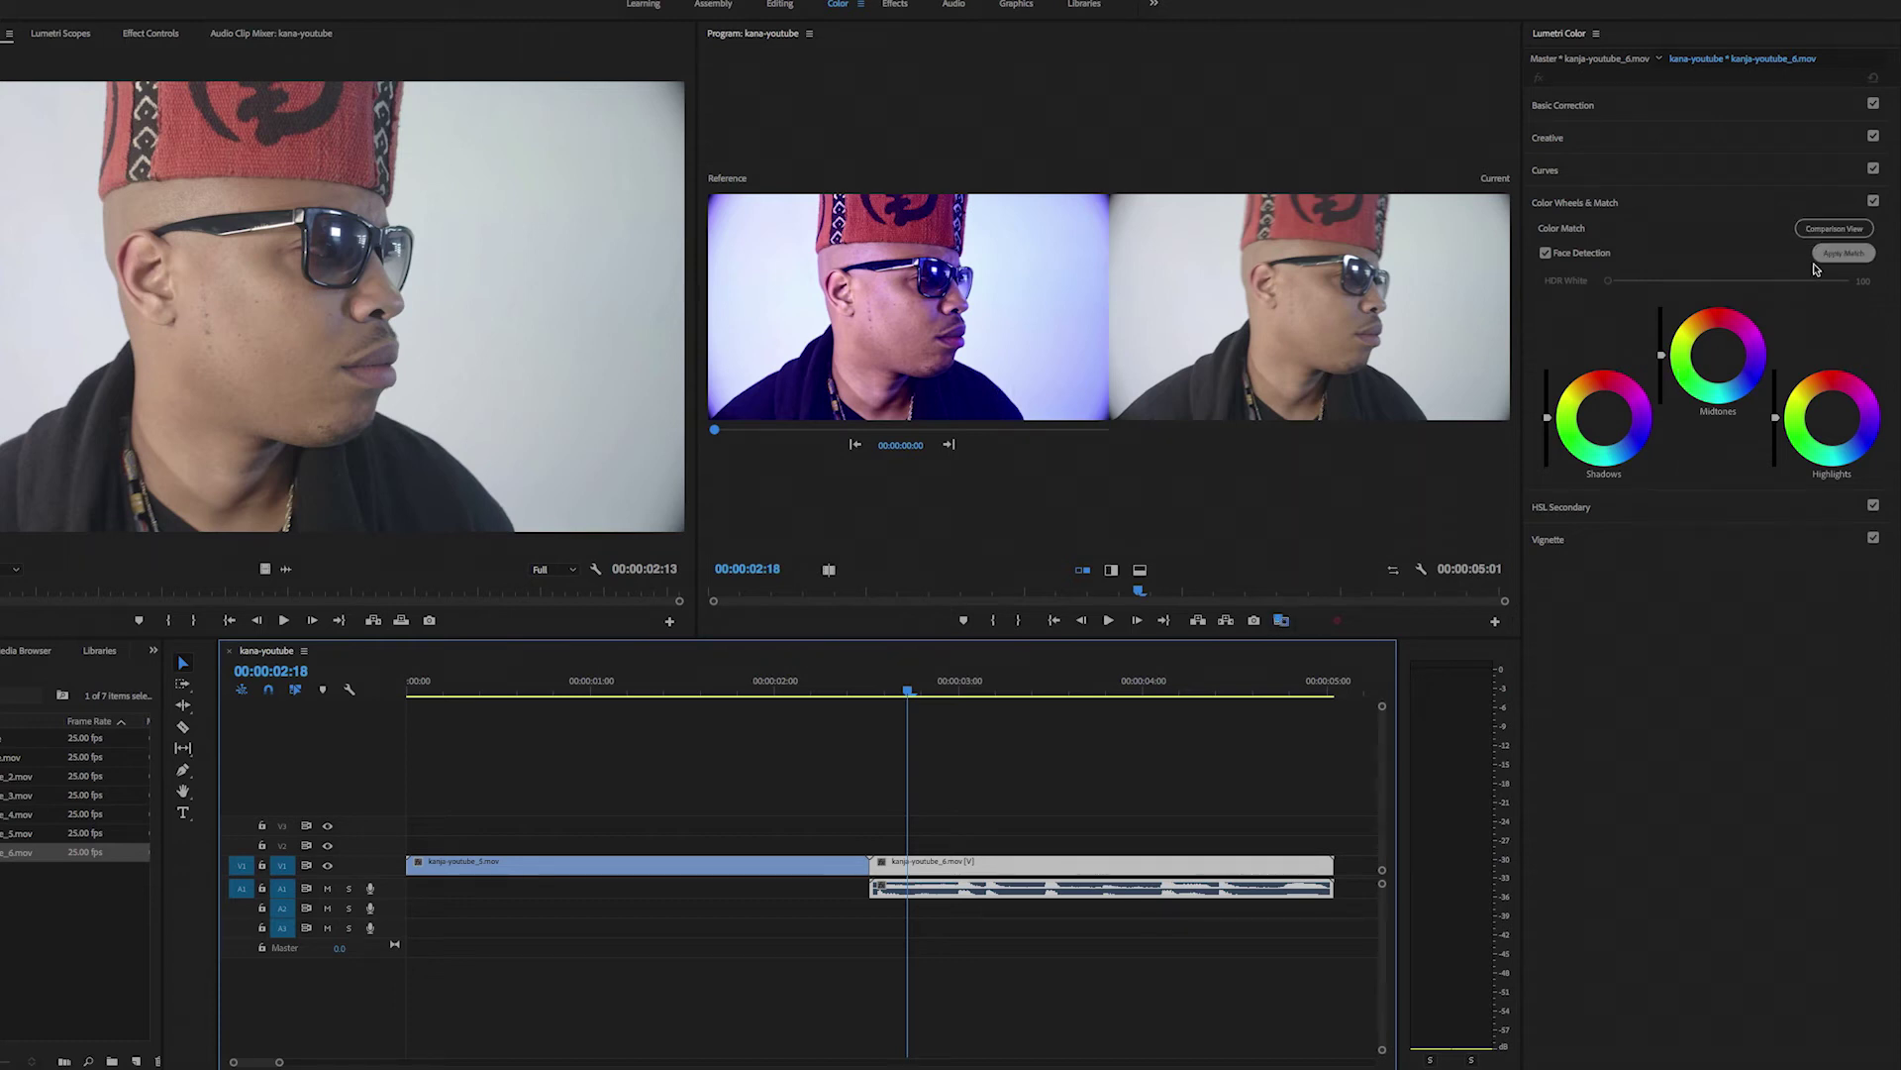
pyautogui.click(1550, 259)
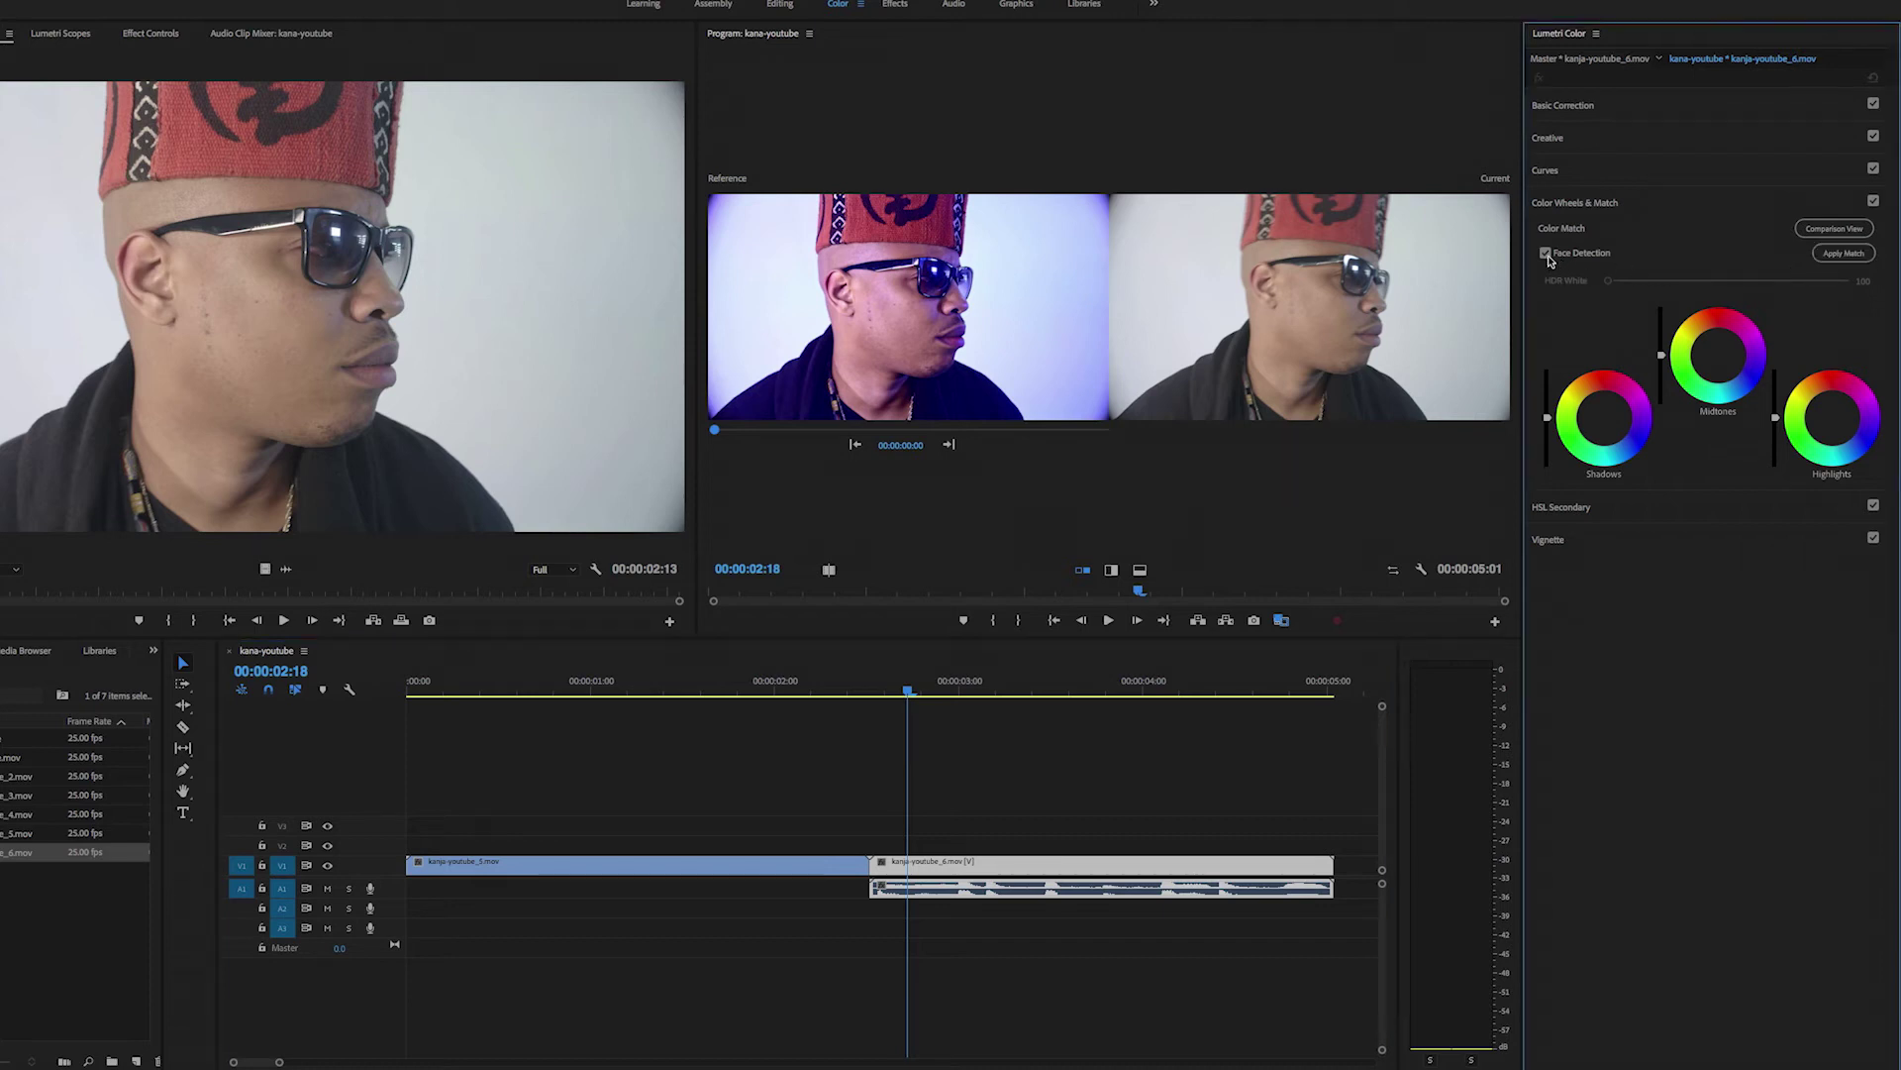
pyautogui.click(1547, 254)
pyautogui.click(1850, 257)
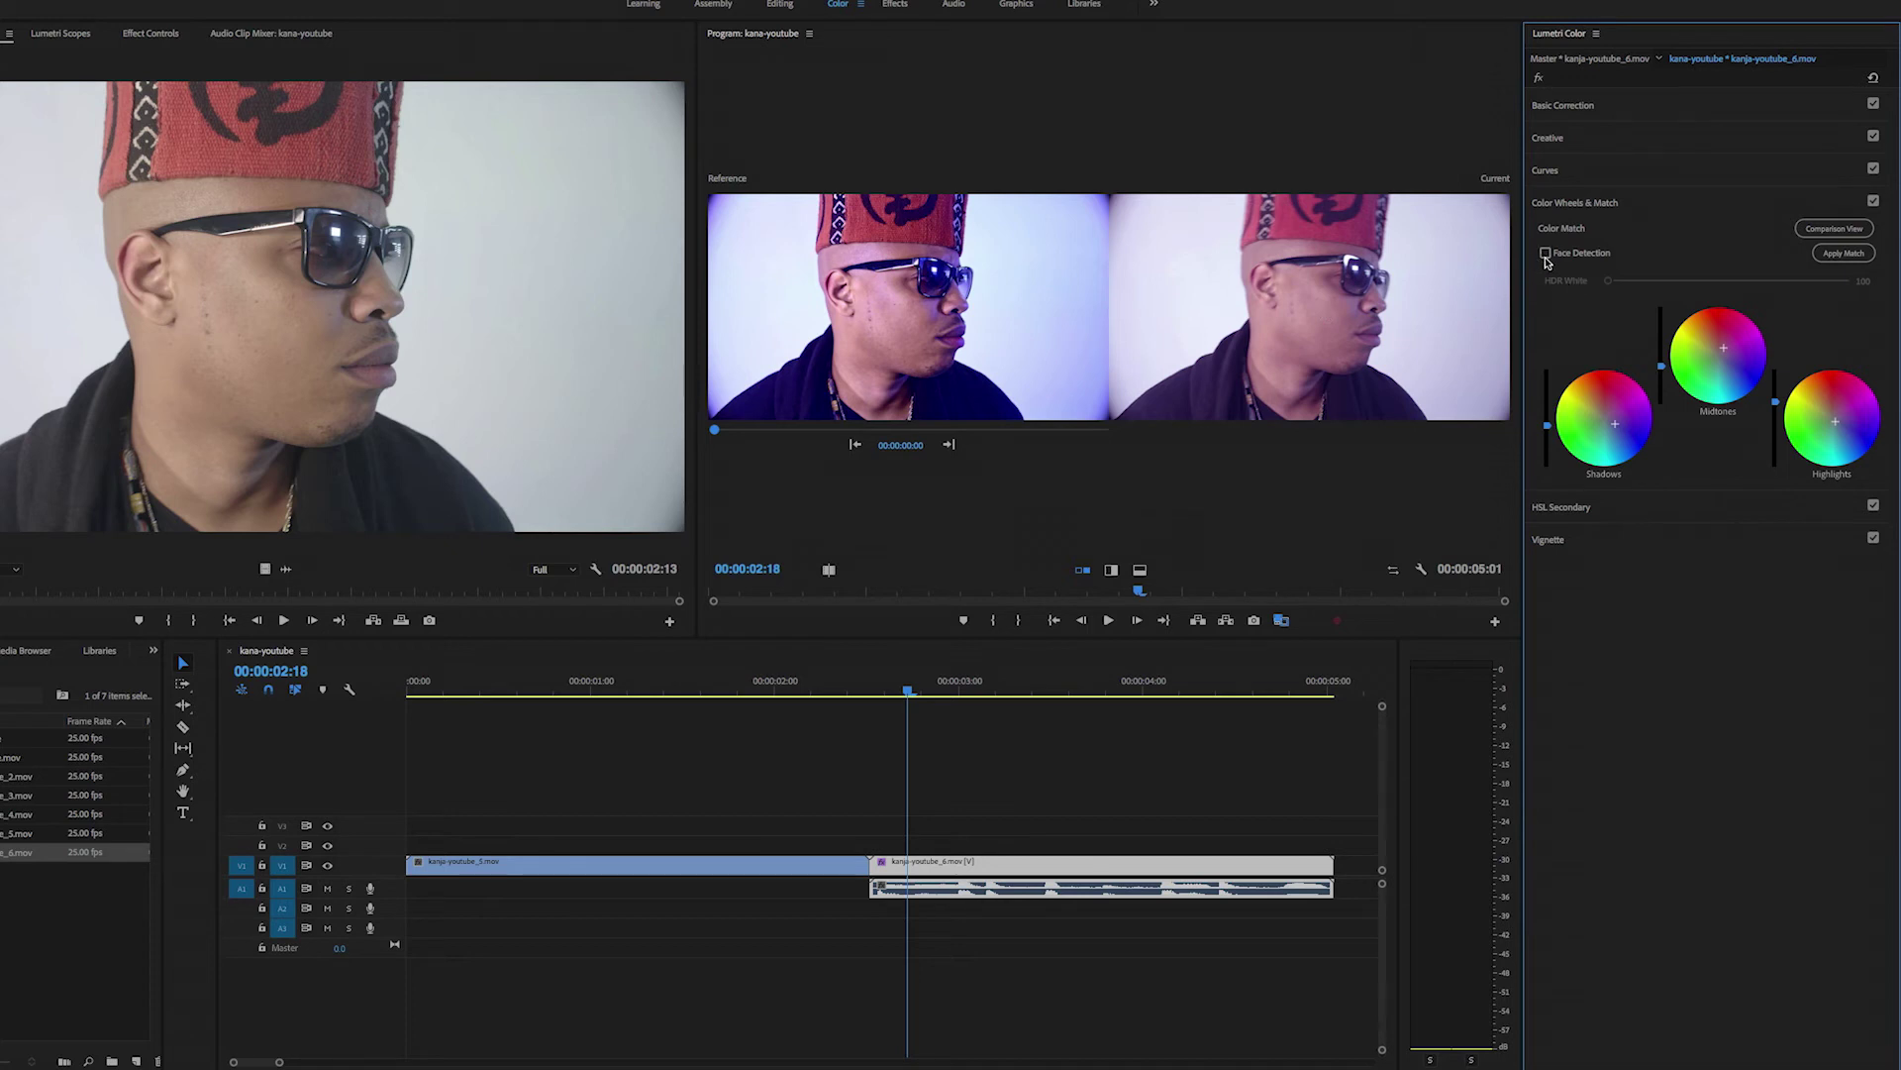
# Step: Undo the match, re-enable Face Detection and apply the match again
pyautogui.hotkey('ctrl', 'z')
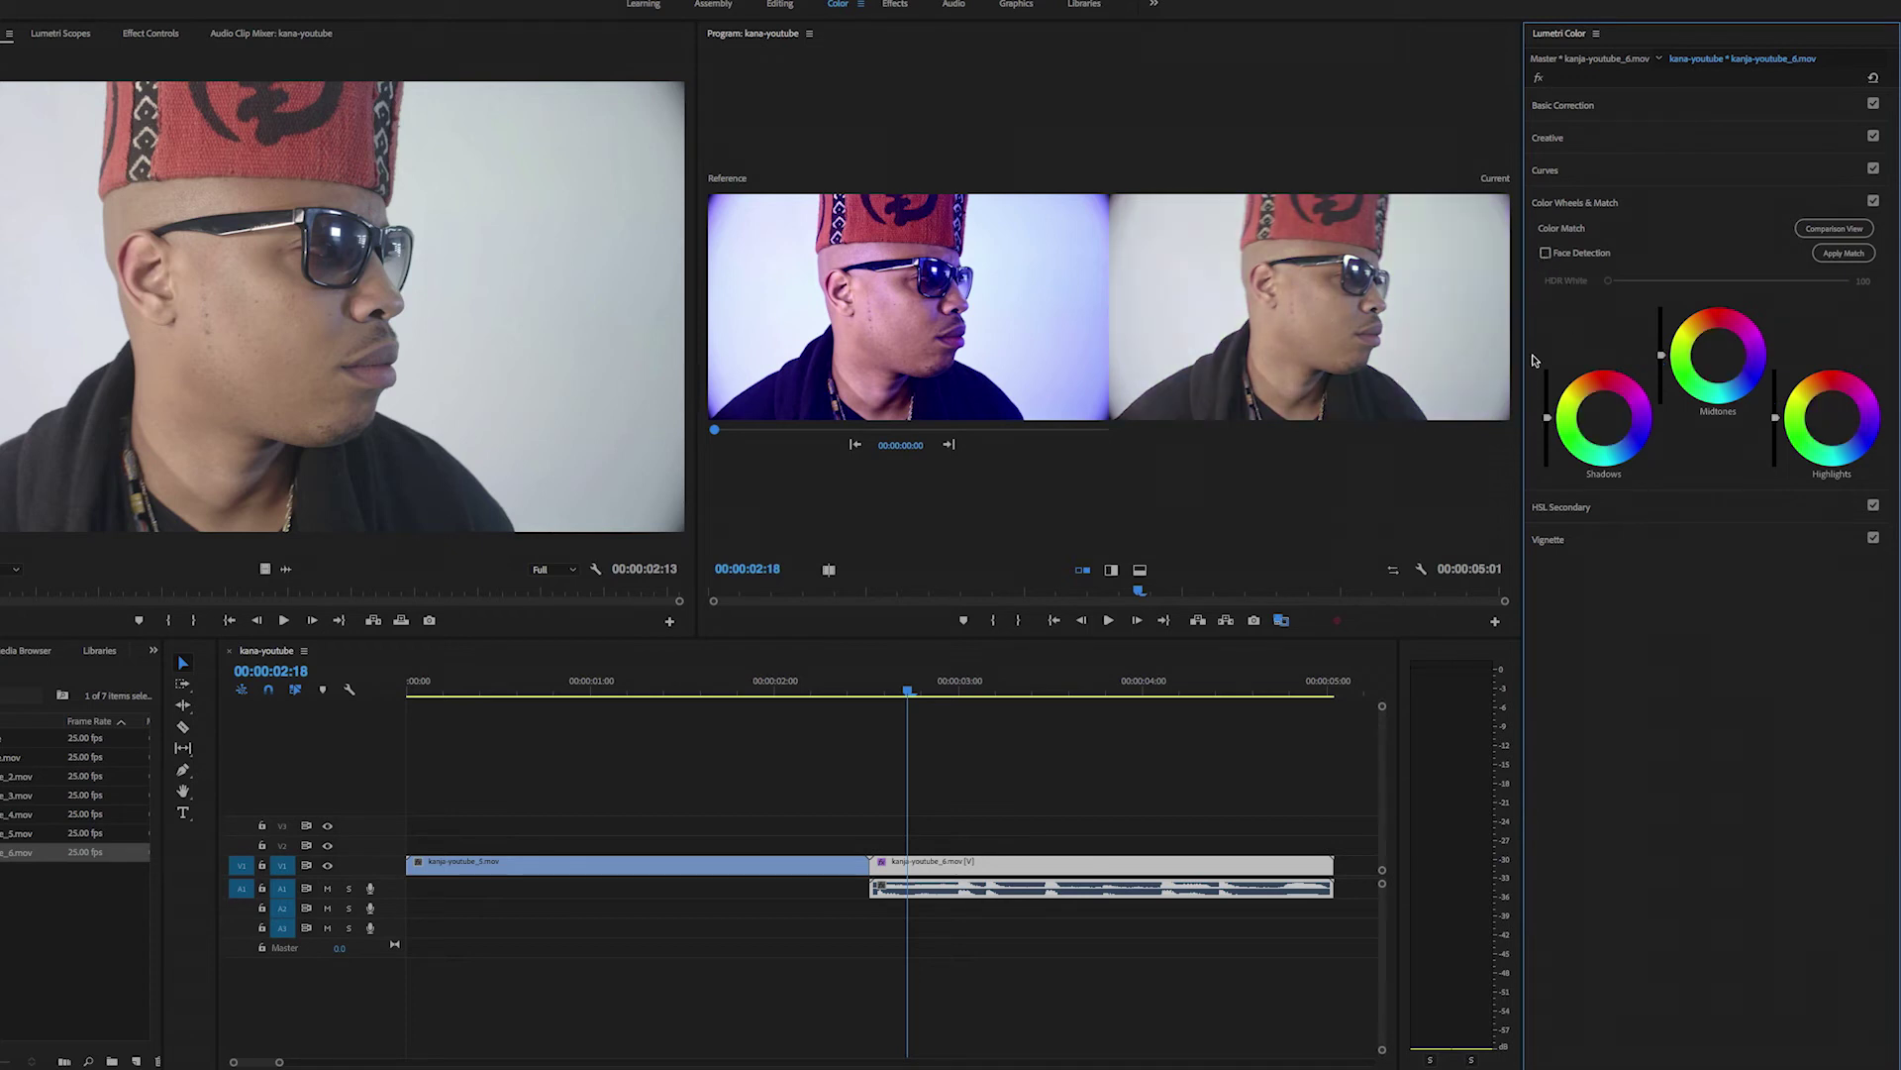
pyautogui.click(1546, 253)
pyautogui.click(1835, 256)
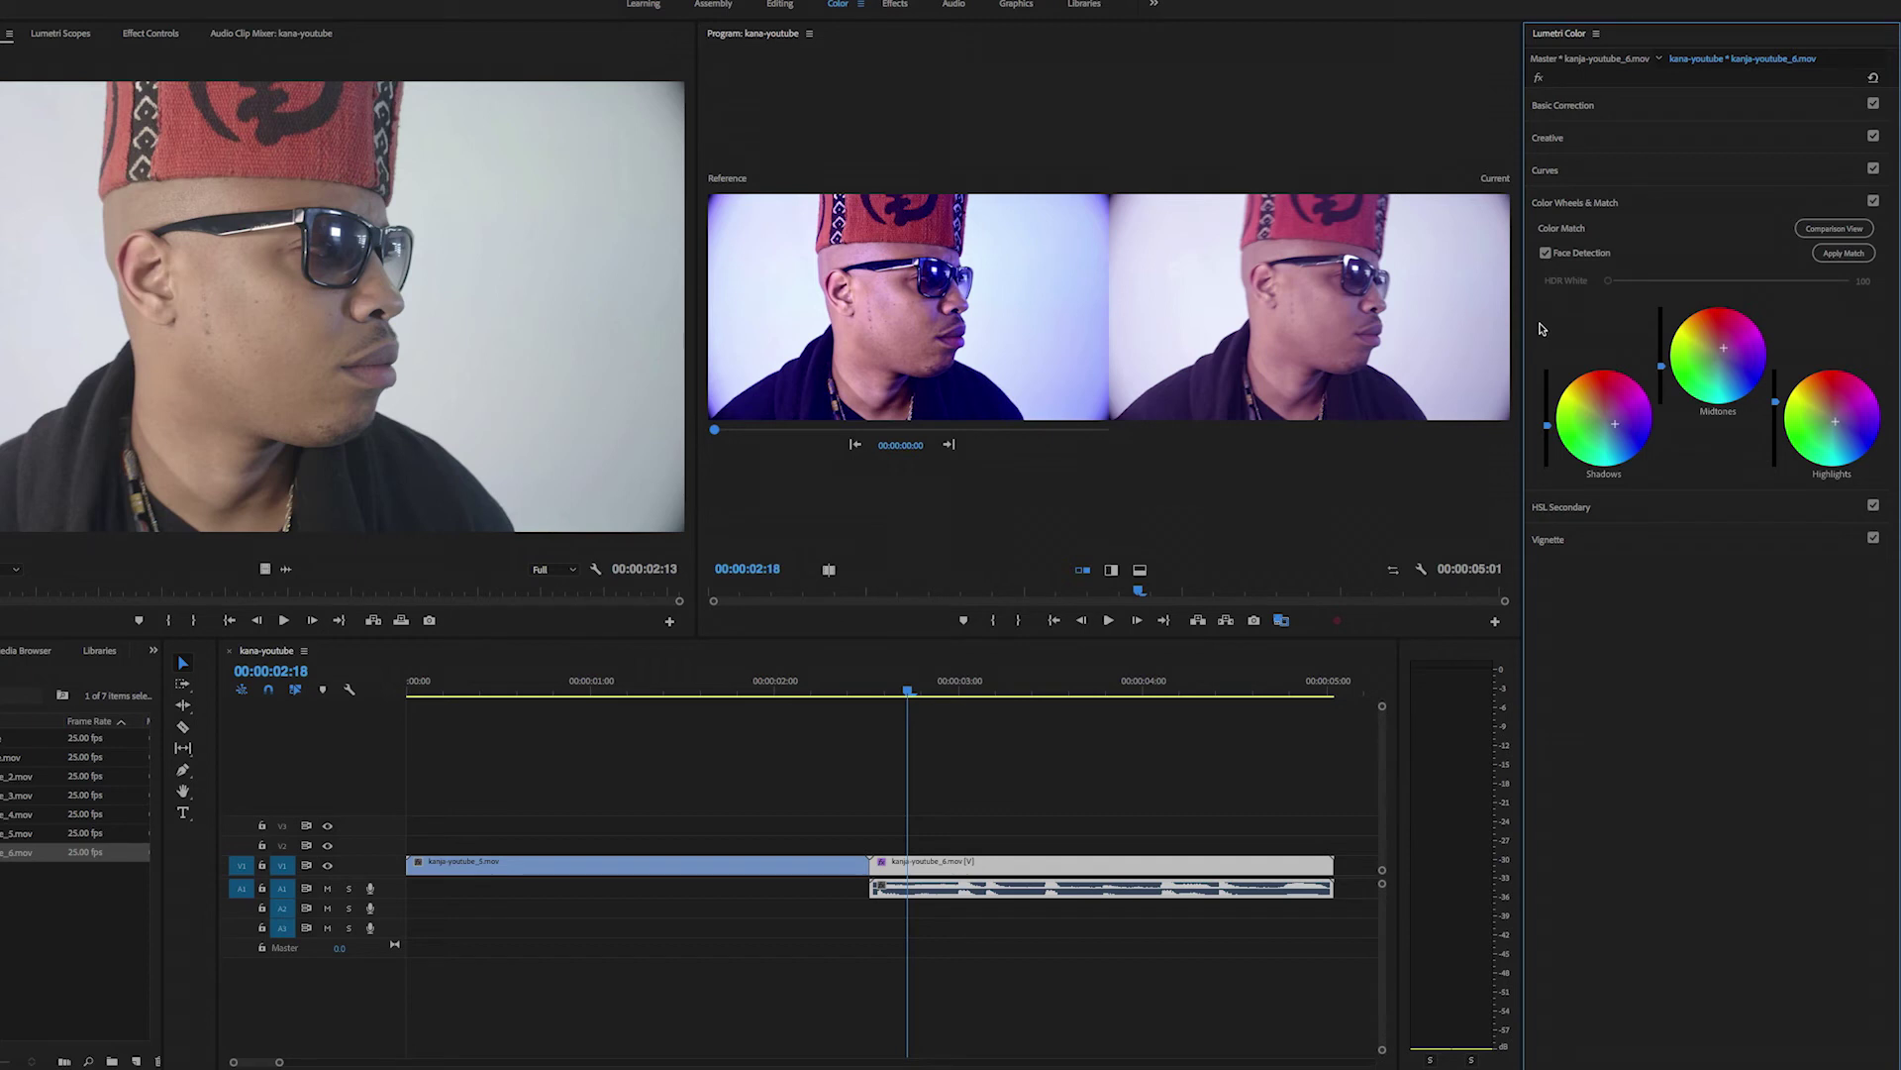
# Step: Undo, reapply the match with Face Detection off, and screenshot the comparison view
pyautogui.hotkey('ctrl', 'z')
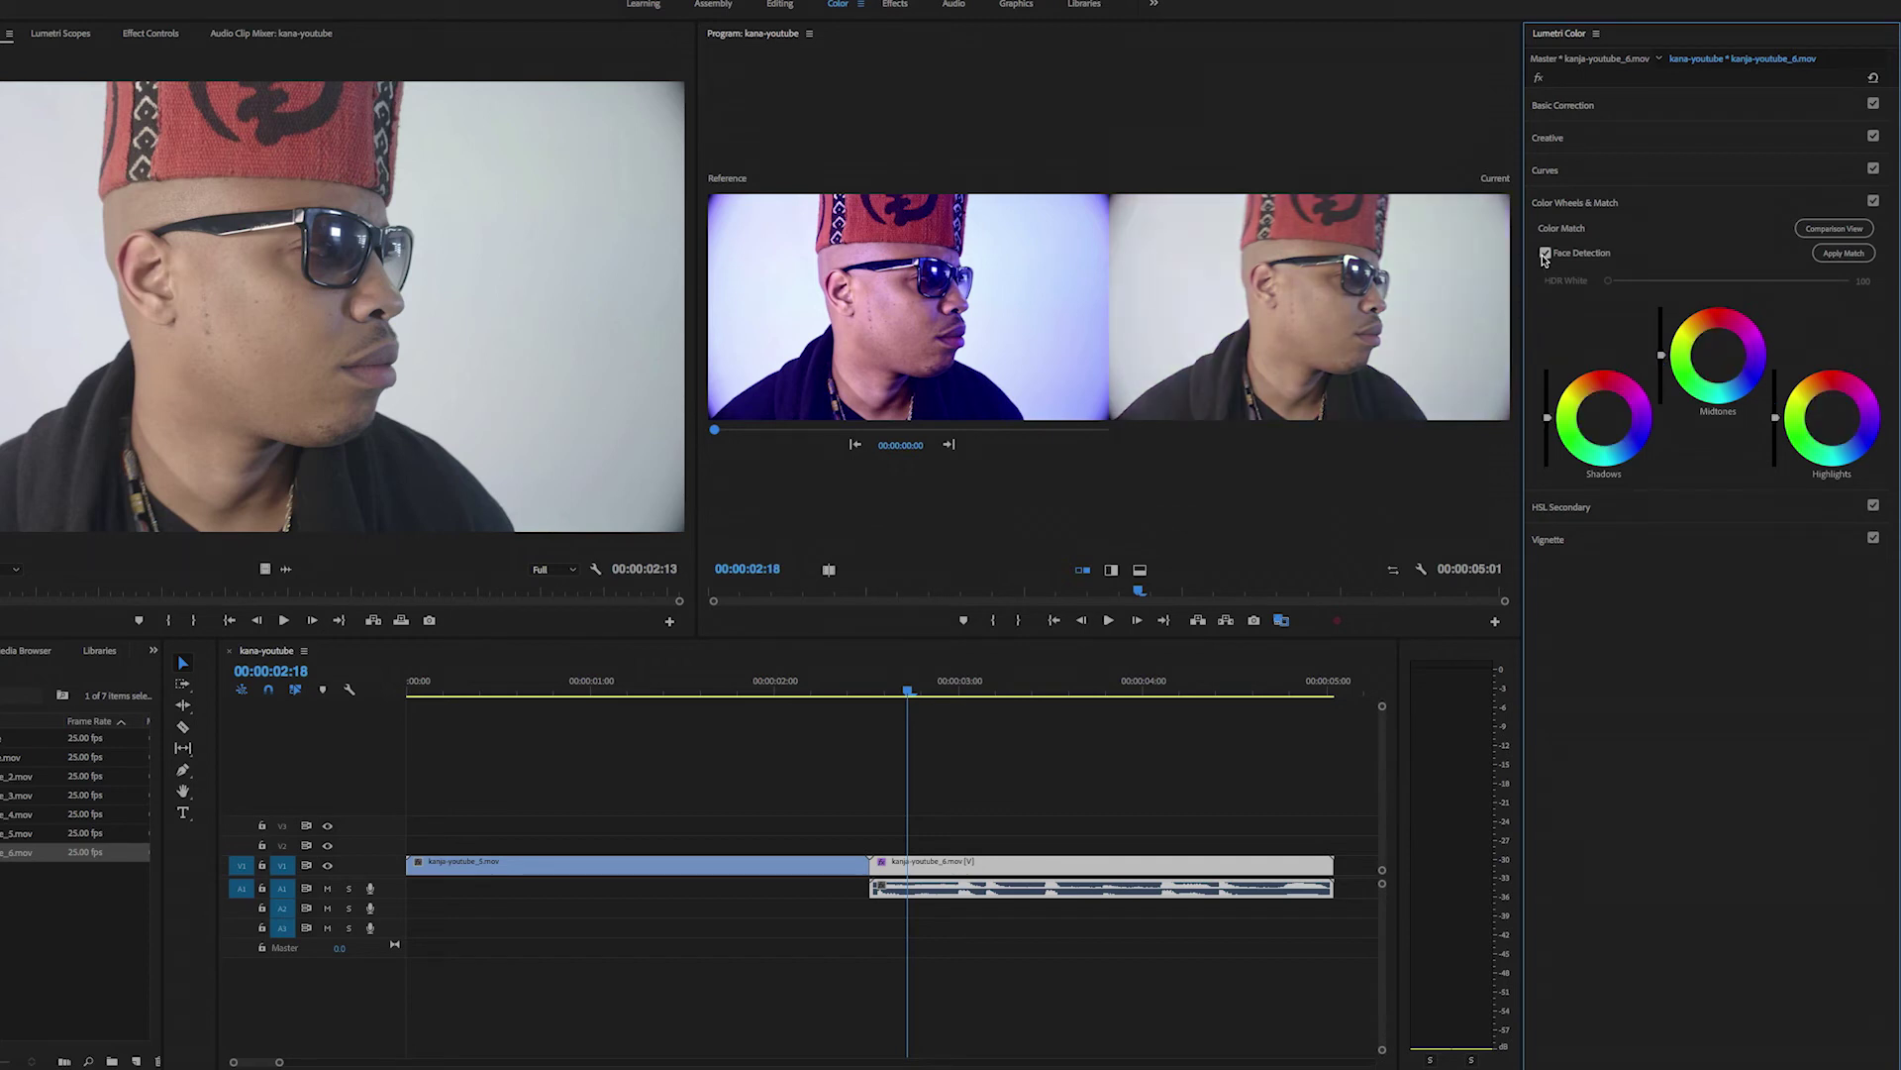
pyautogui.click(1545, 253)
pyautogui.click(1830, 261)
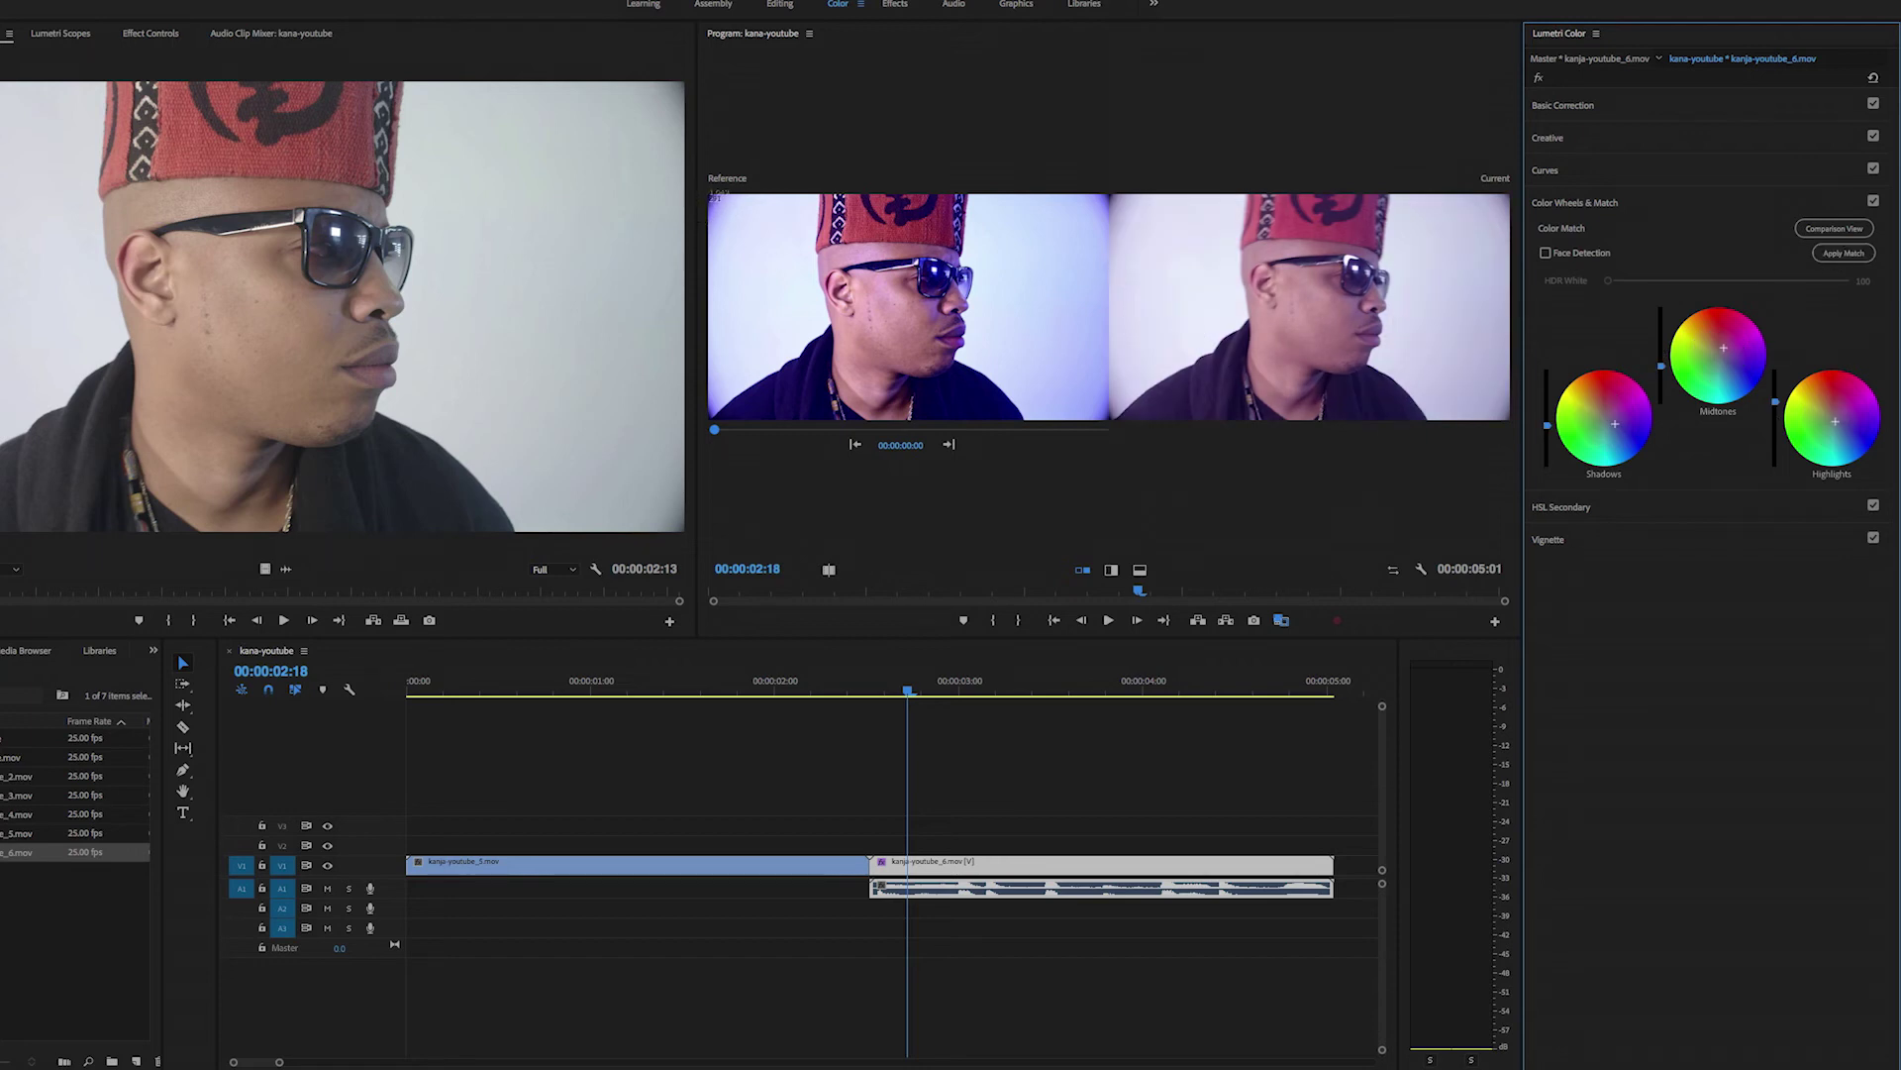
pyautogui.moveTo(713, 192); pyautogui.dragTo(1521, 427)
# Step: Reapply the match with Face Detection on and screenshot the comparison view
pyautogui.click(1546, 253)
pyautogui.click(1843, 254)
pyautogui.moveTo(704, 195); pyautogui.dragTo(1512, 423)
# Step: Import the 2.18.03 PM and 2.18.17 PM screenshots from the Desktop into the project
pyautogui.doubleClick(129, 925)
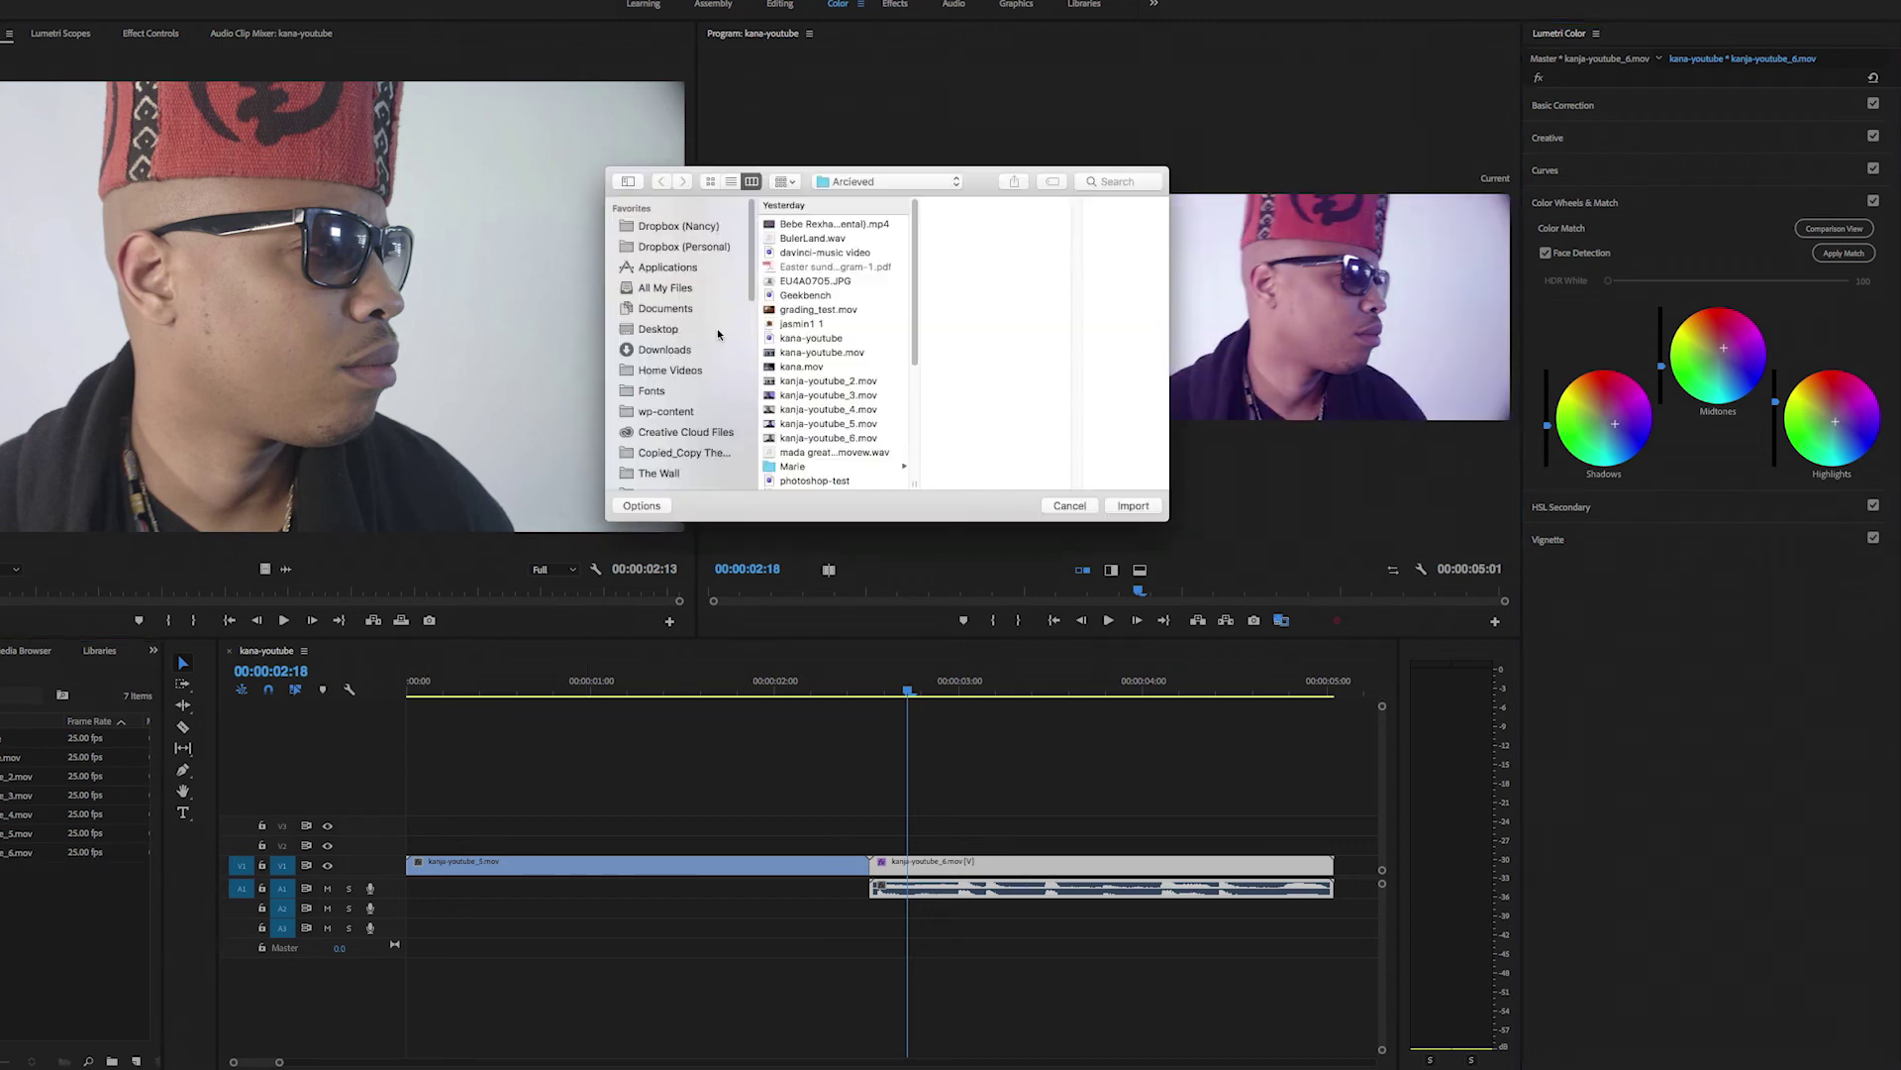
pyautogui.click(634, 333)
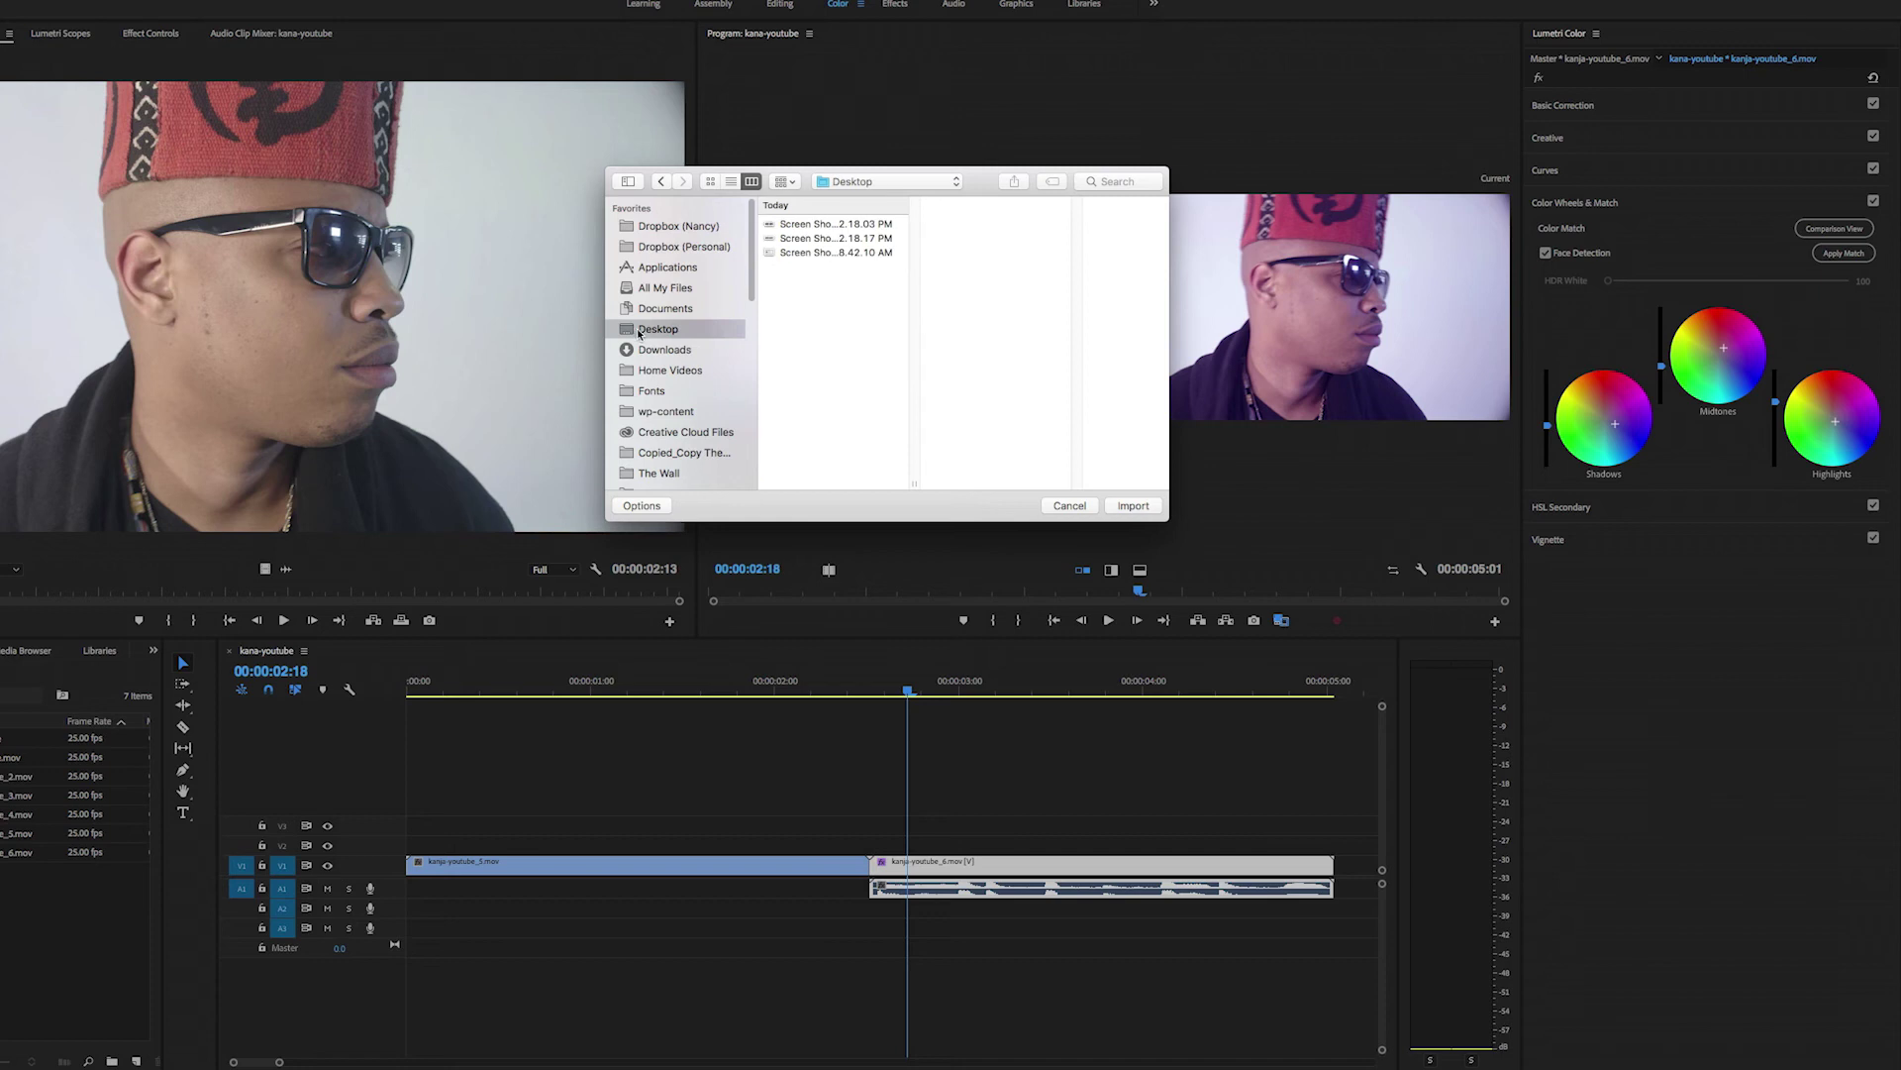
pyautogui.click(800, 254)
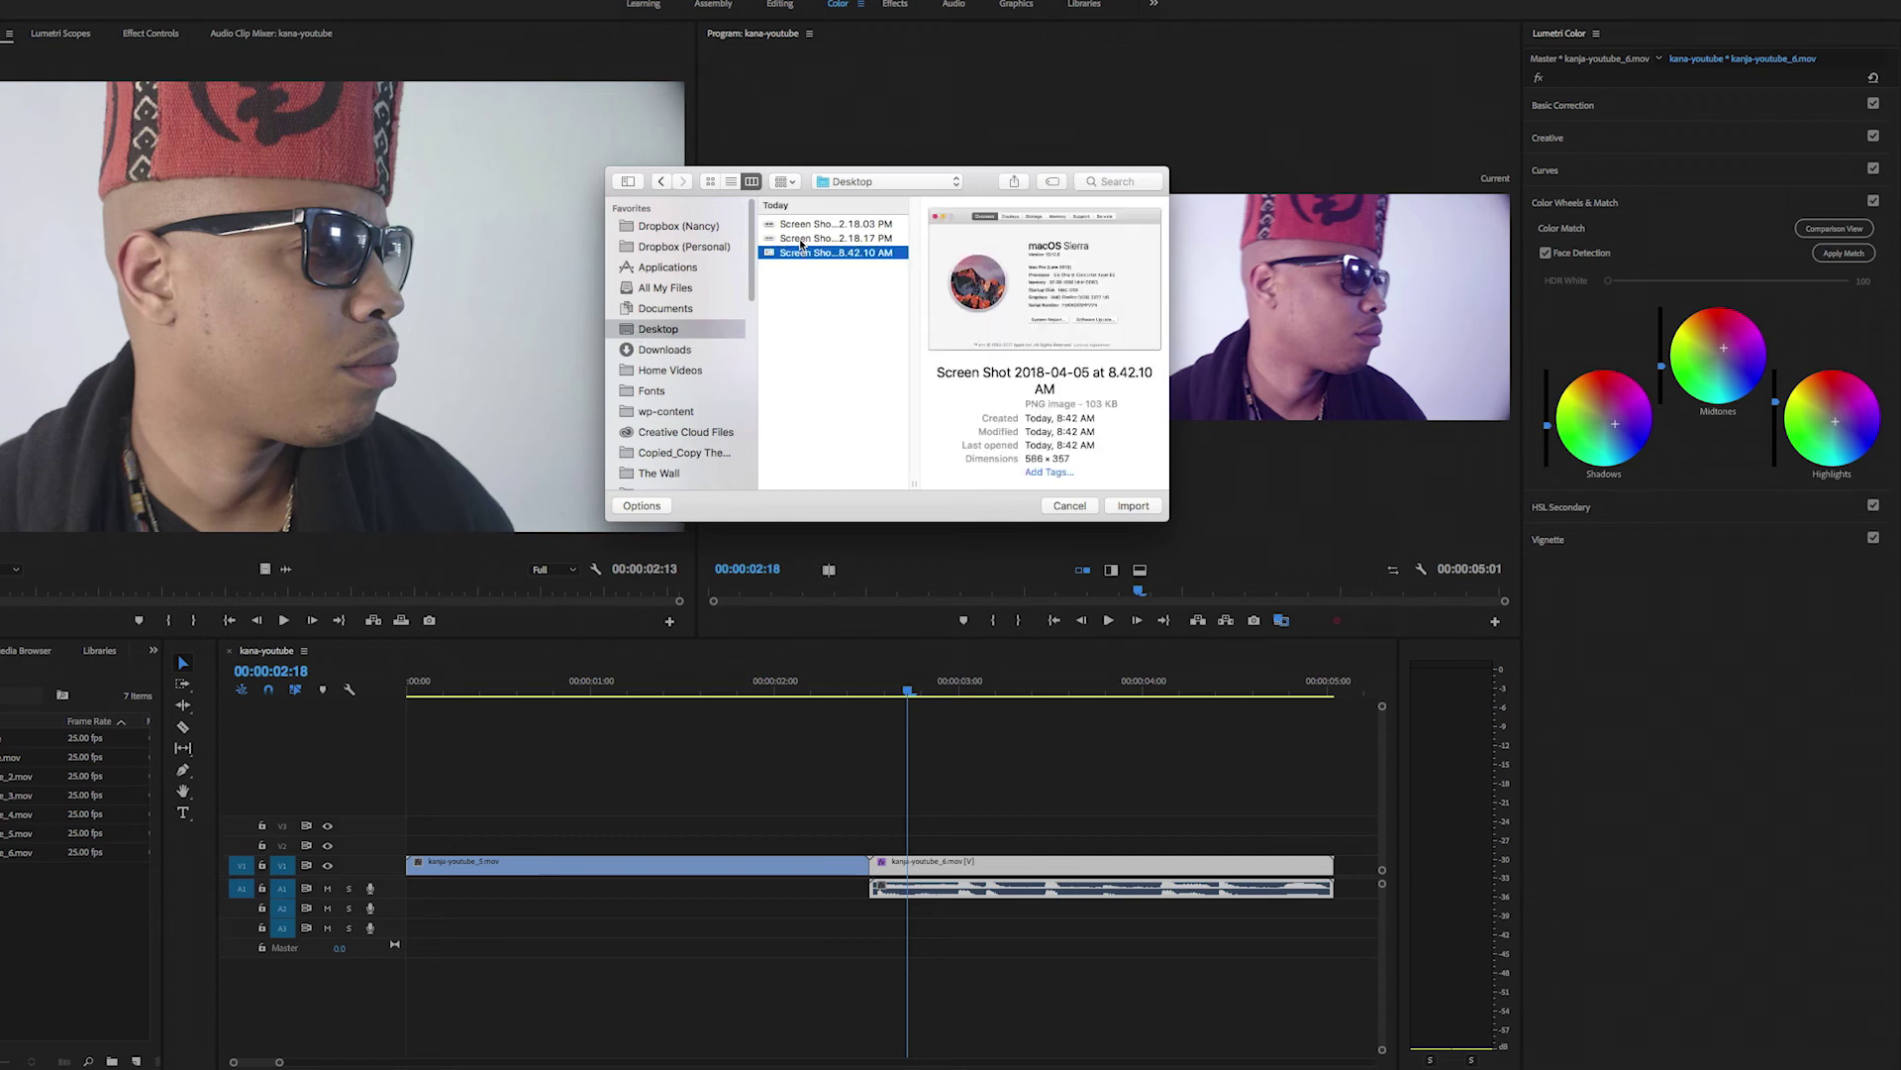
pyautogui.click(800, 240)
pyautogui.keyDown('super'); pyautogui.click(768, 224); pyautogui.keyUp('super')
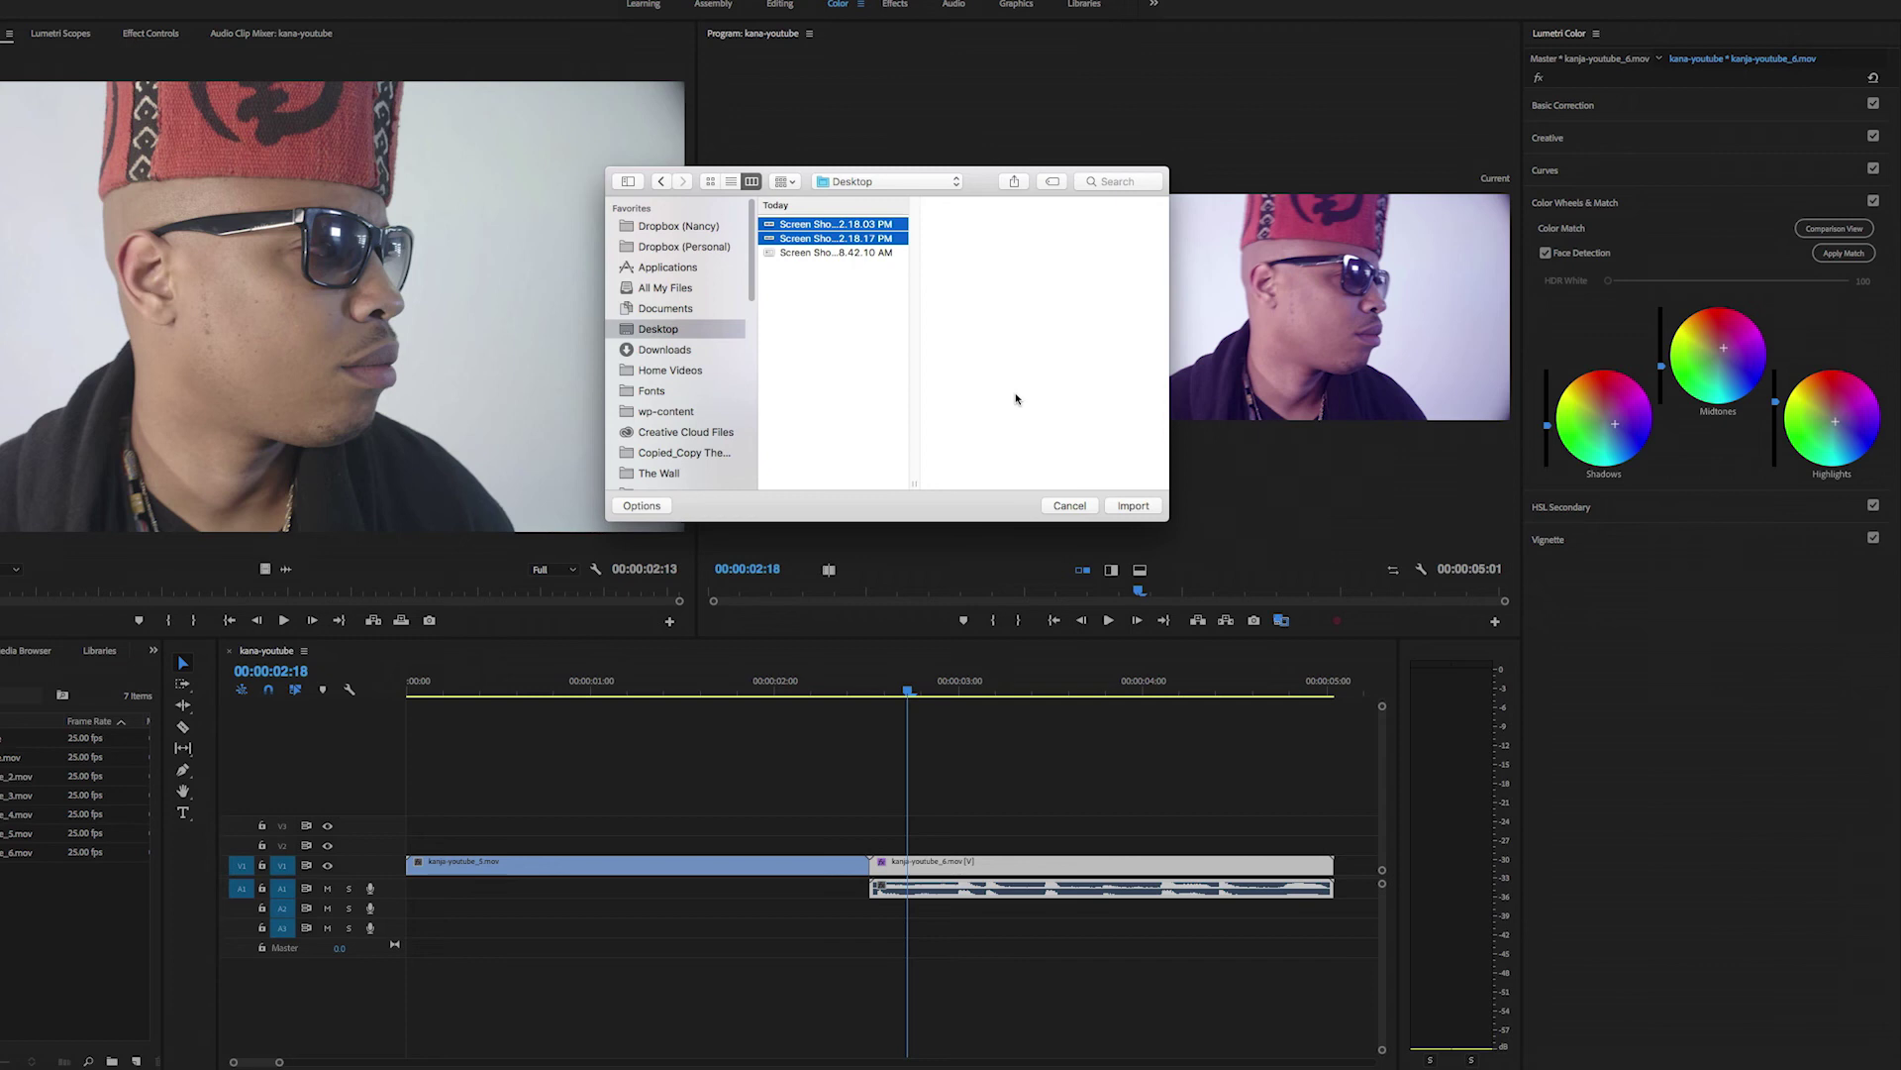
pyautogui.click(1134, 506)
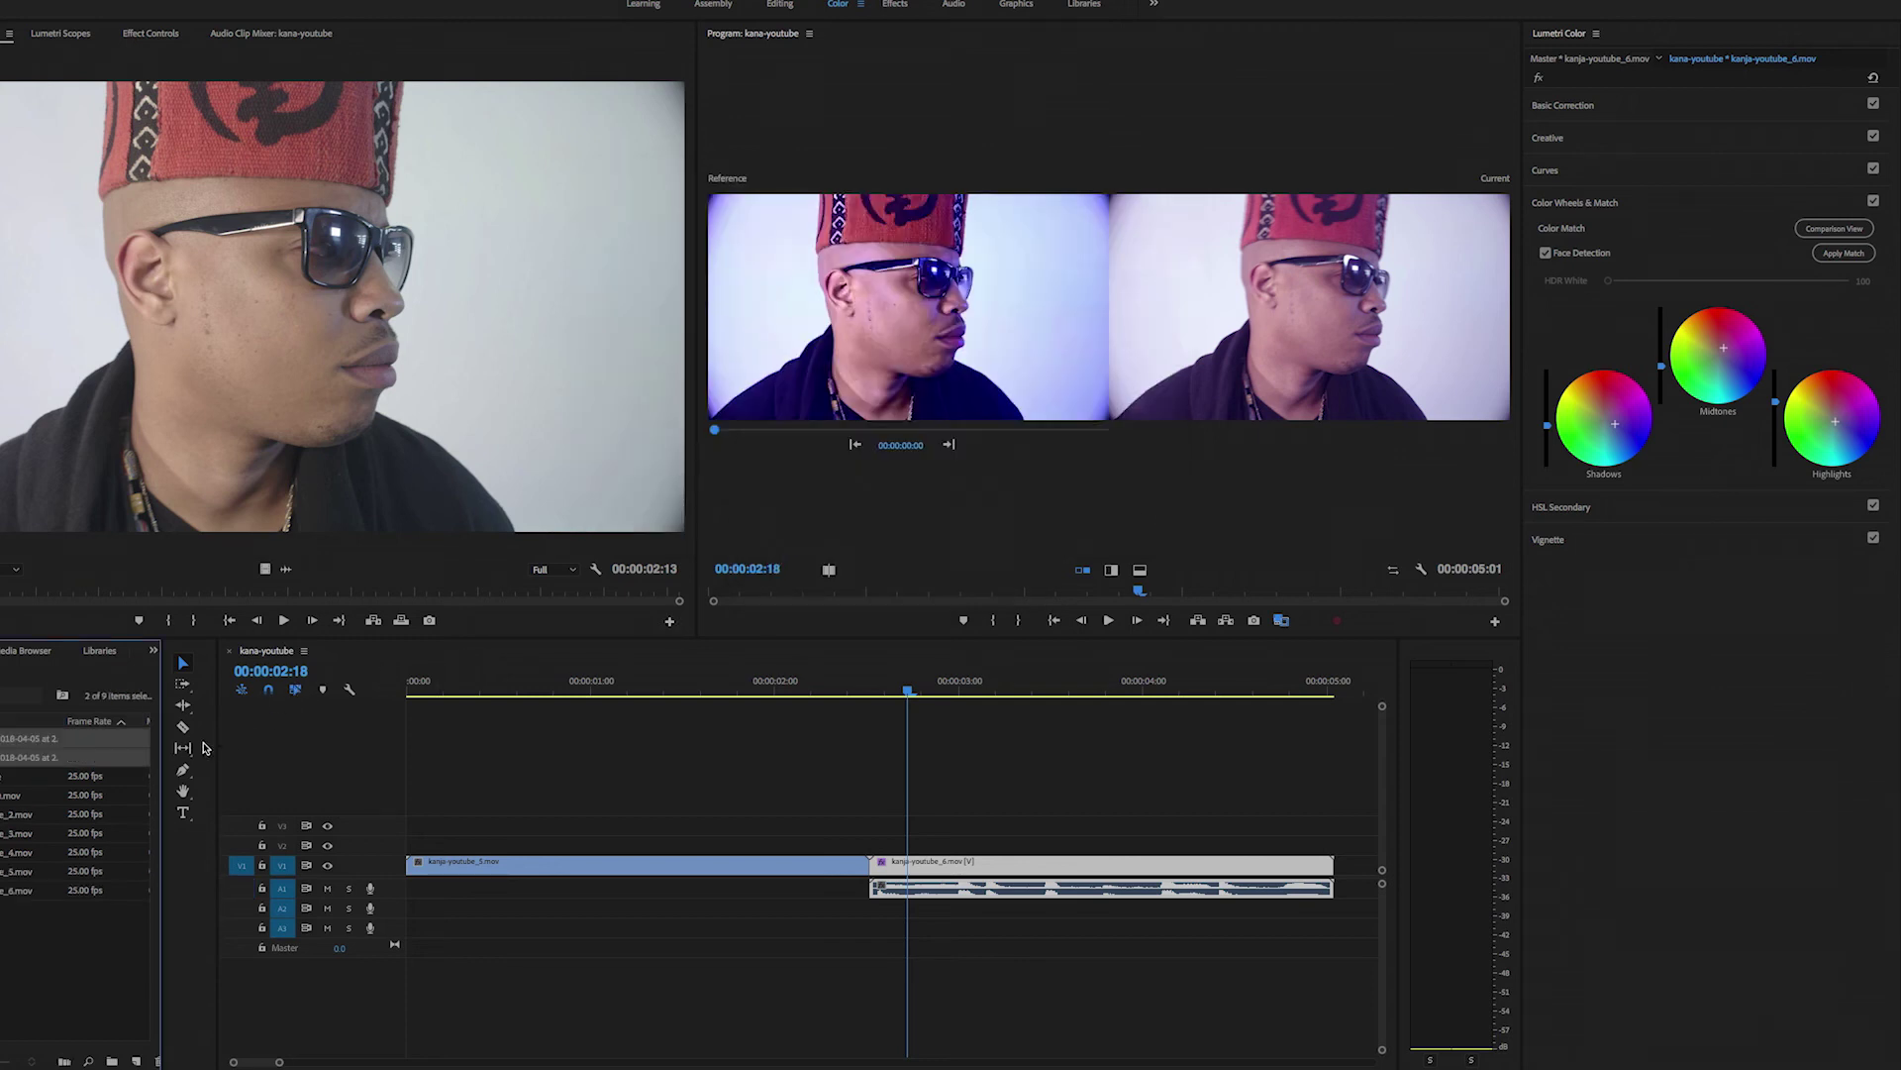
pyautogui.press('super+shift+a')
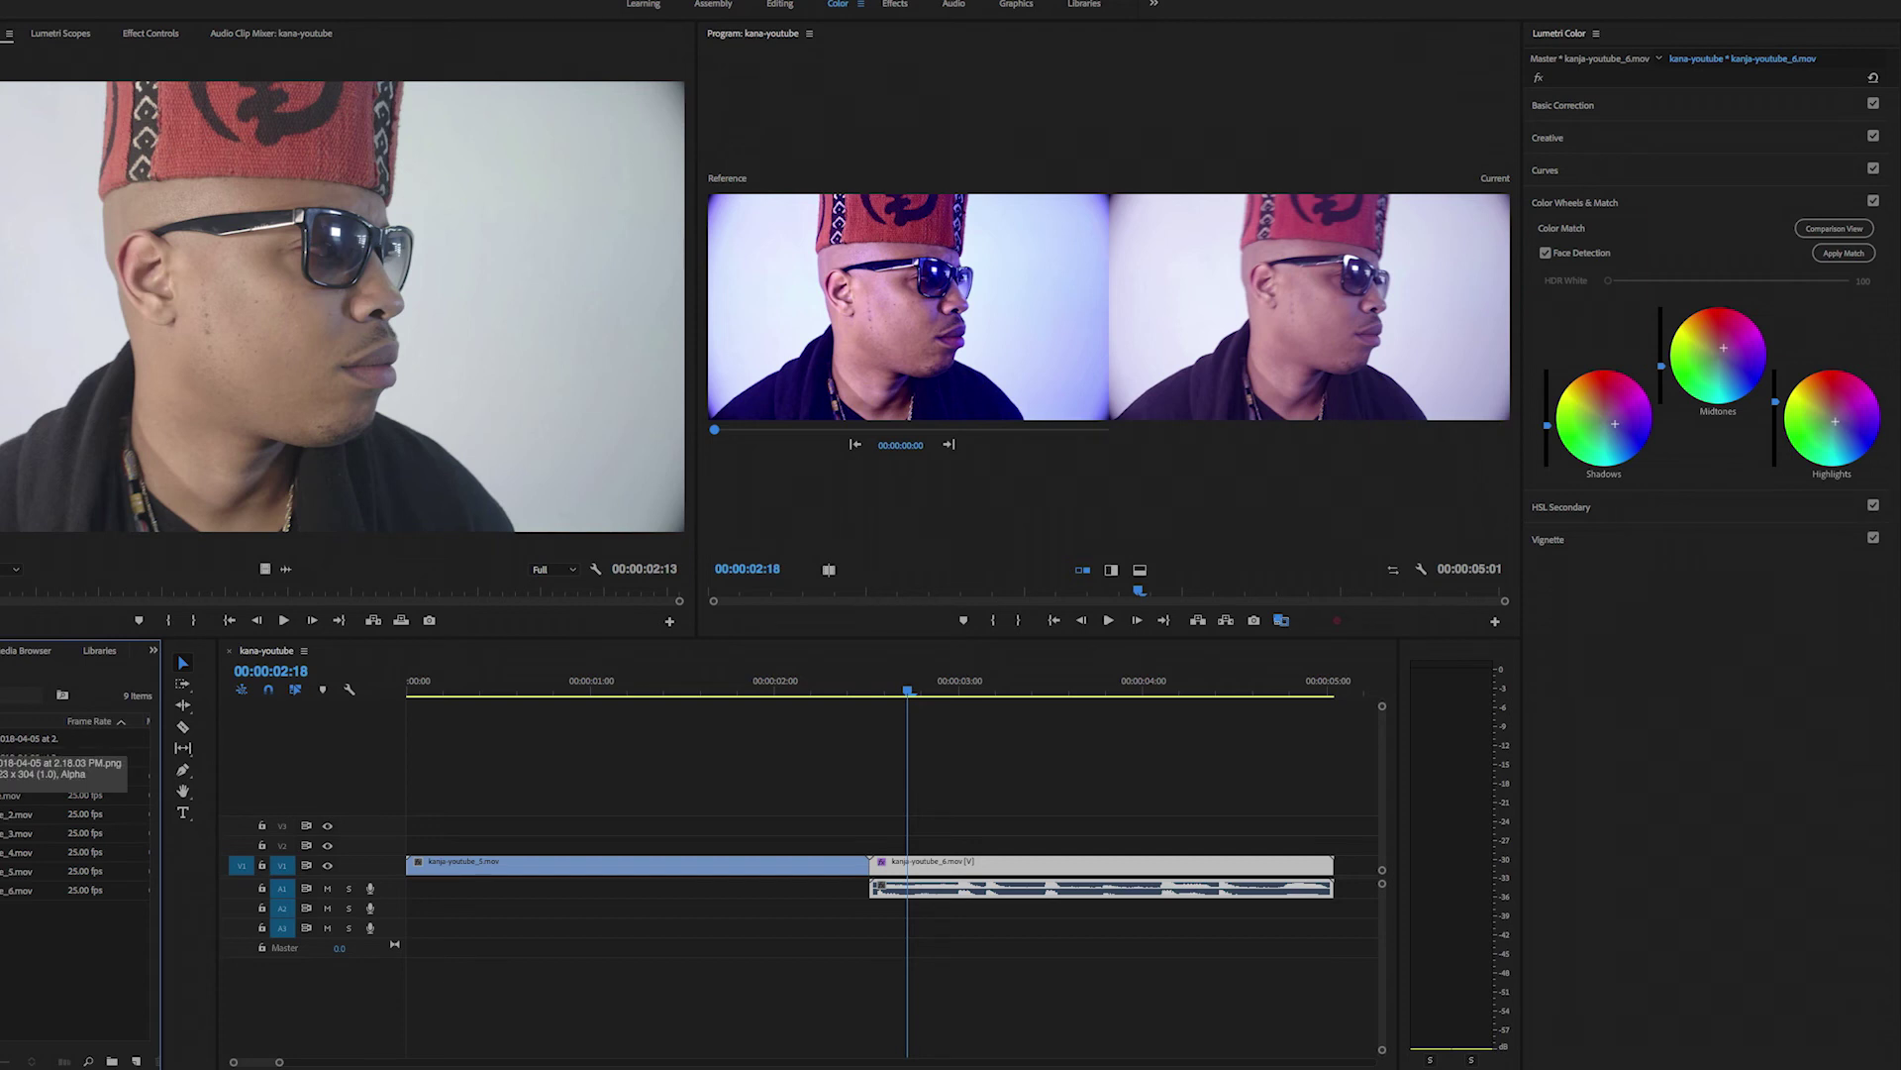
# Step: Open the 2.18.03 PM screenshot in the Source monitor, check the 2.18.17 PM one, then return to it
pyautogui.click(40, 738)
pyautogui.doubleClick(40, 738)
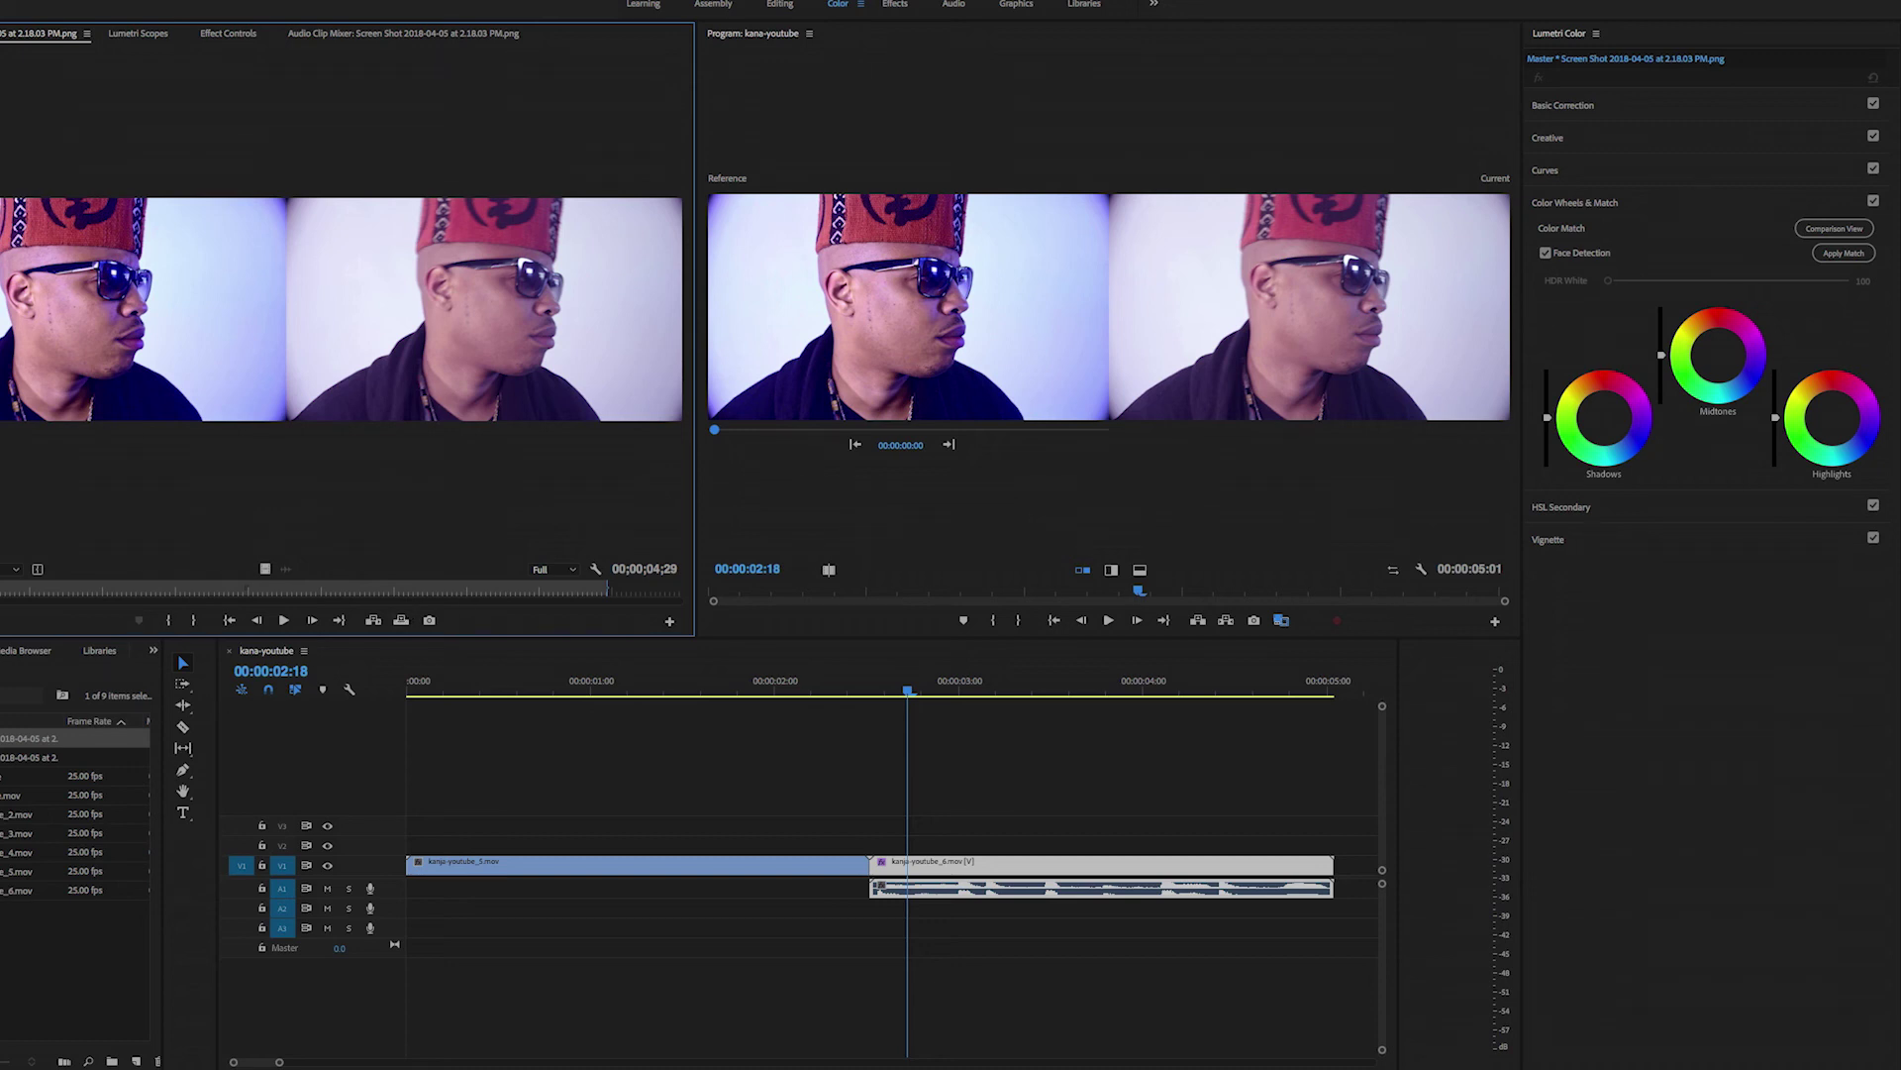
pyautogui.click(39, 757)
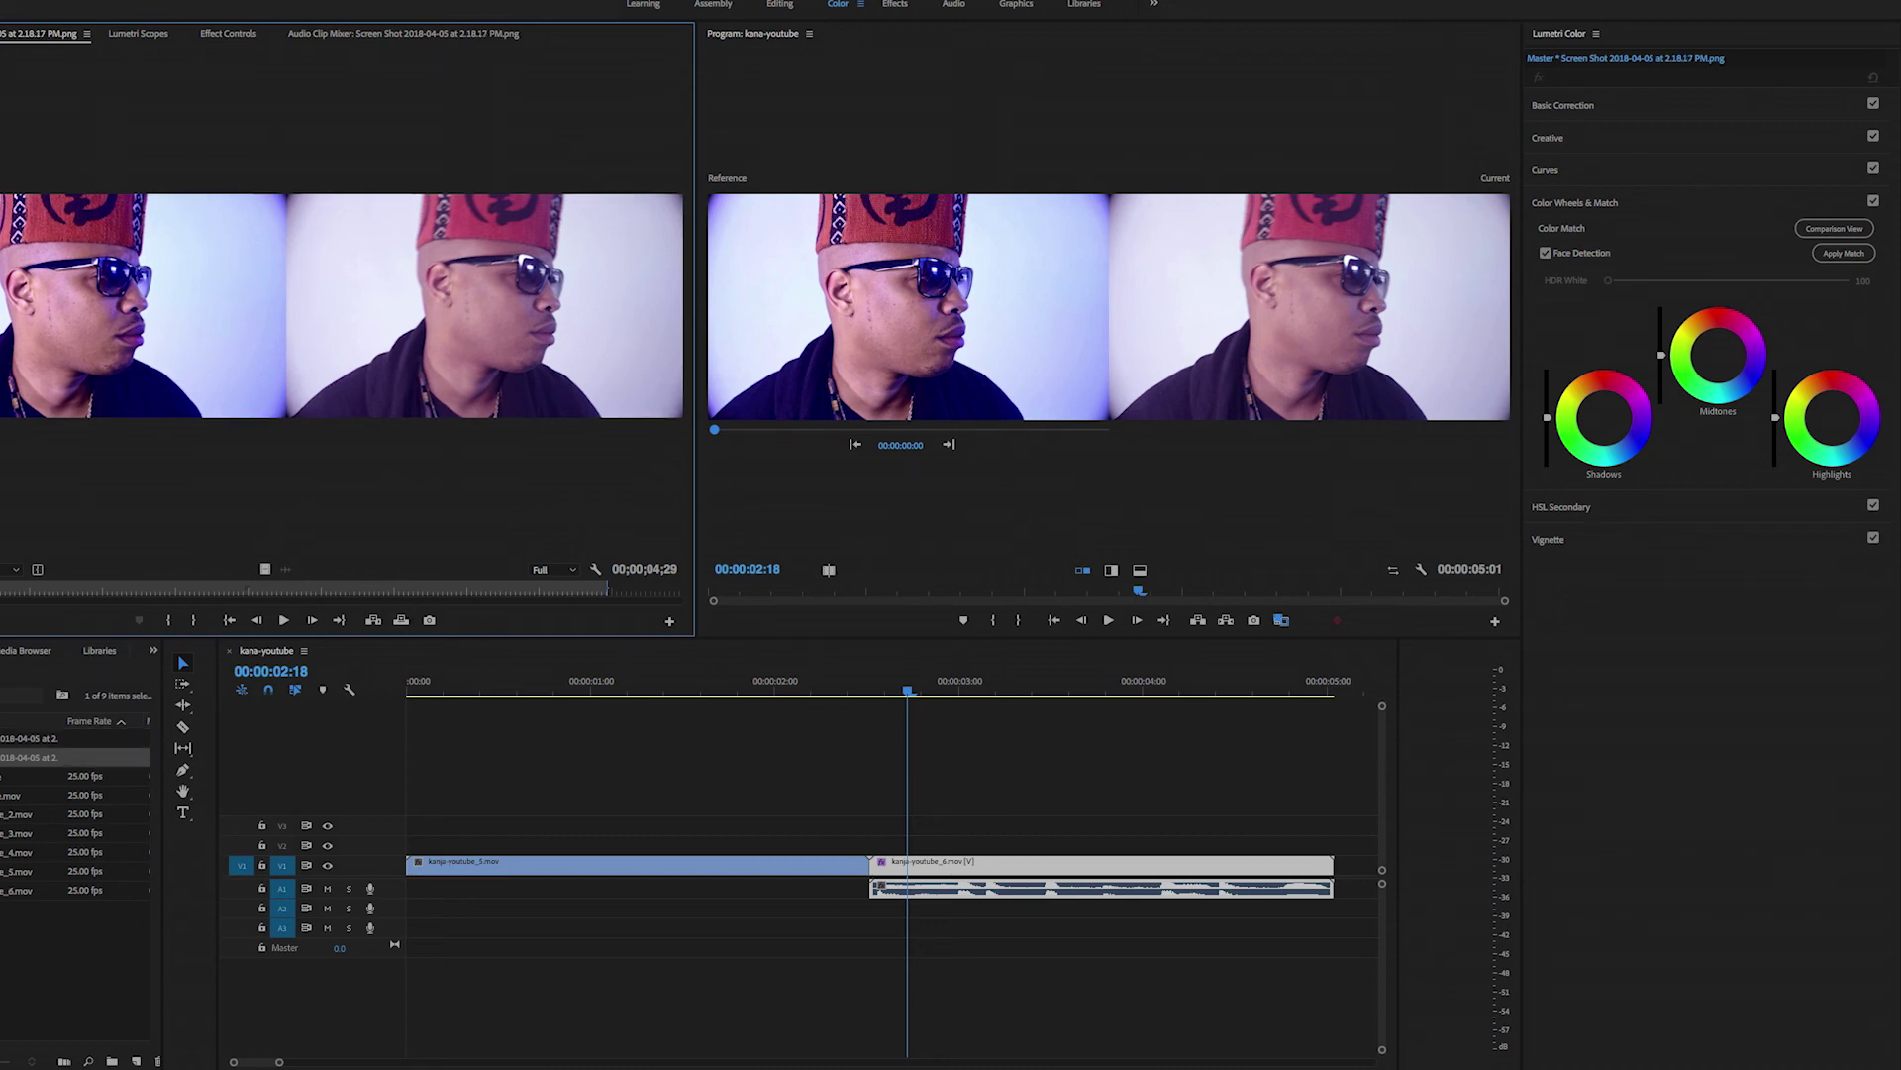
pyautogui.click(30, 738)
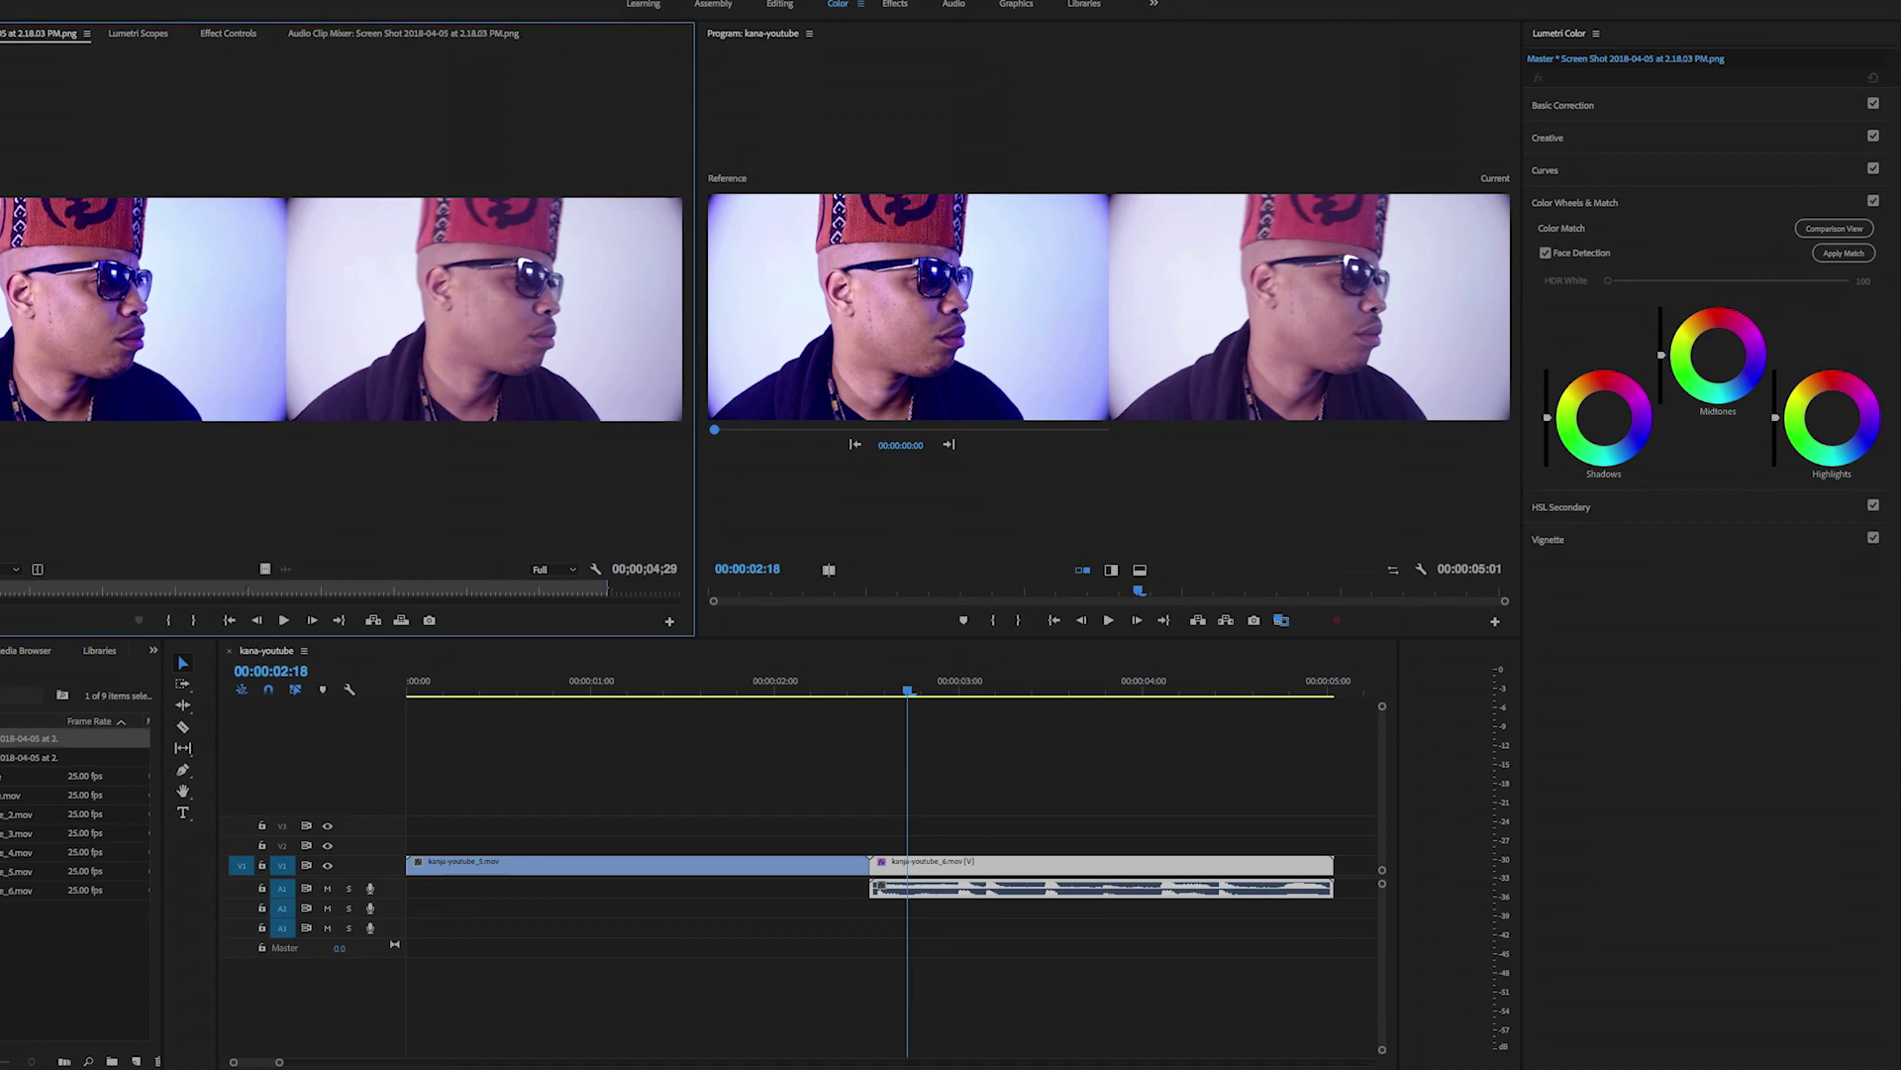
pyautogui.click(1256, 621)
pyautogui.click(1238, 498)
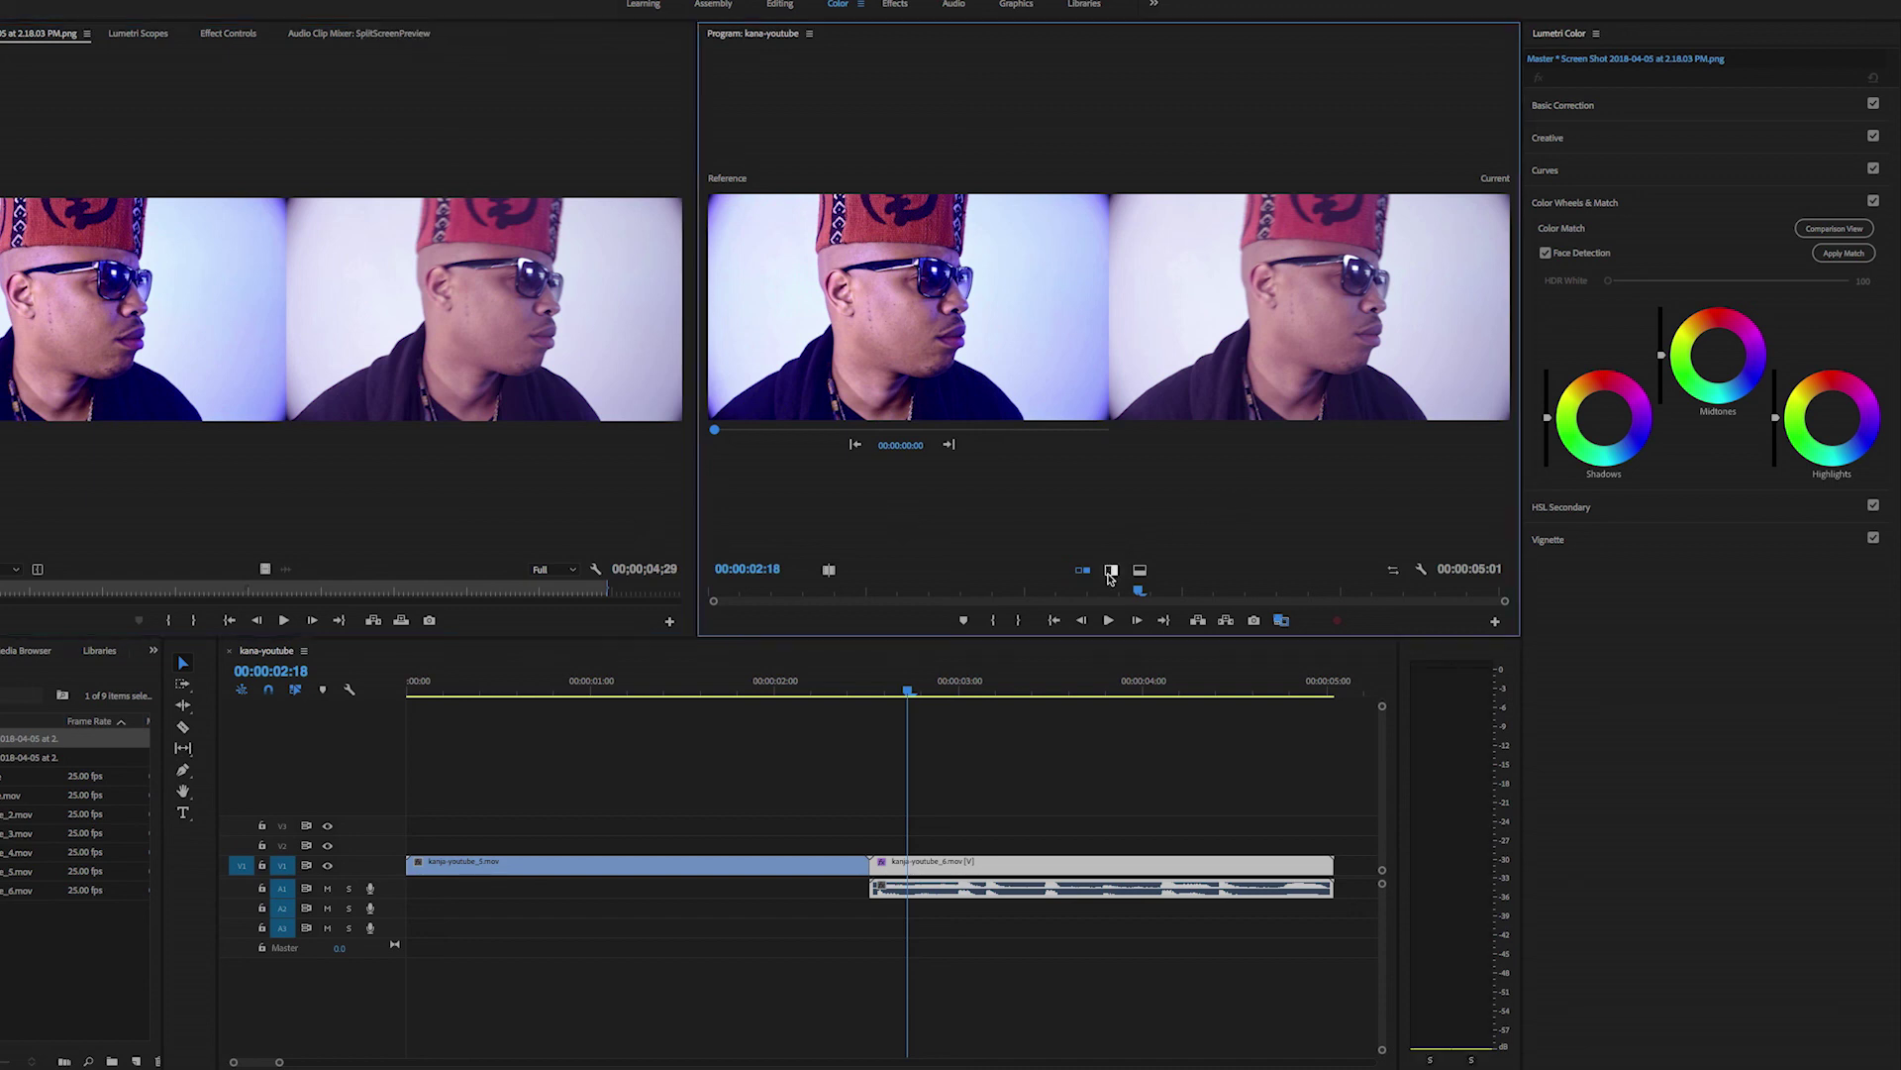